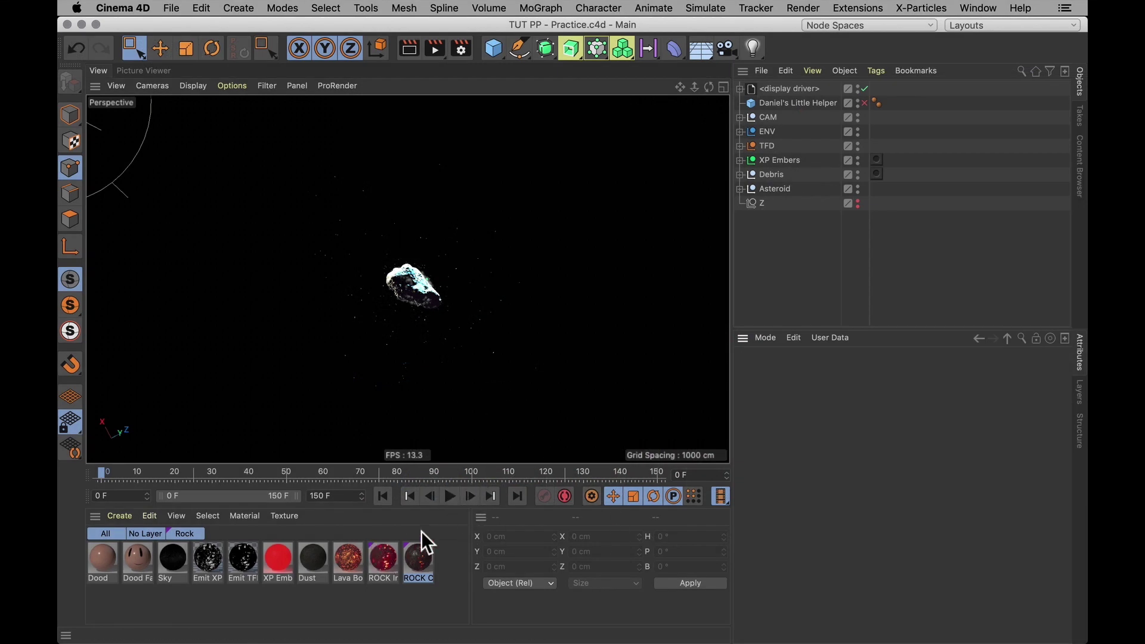
Step: Scrub and play the animation to watch the asteroid break apart, stopping at frame 106
left_click_drag(104, 472, 416, 528)
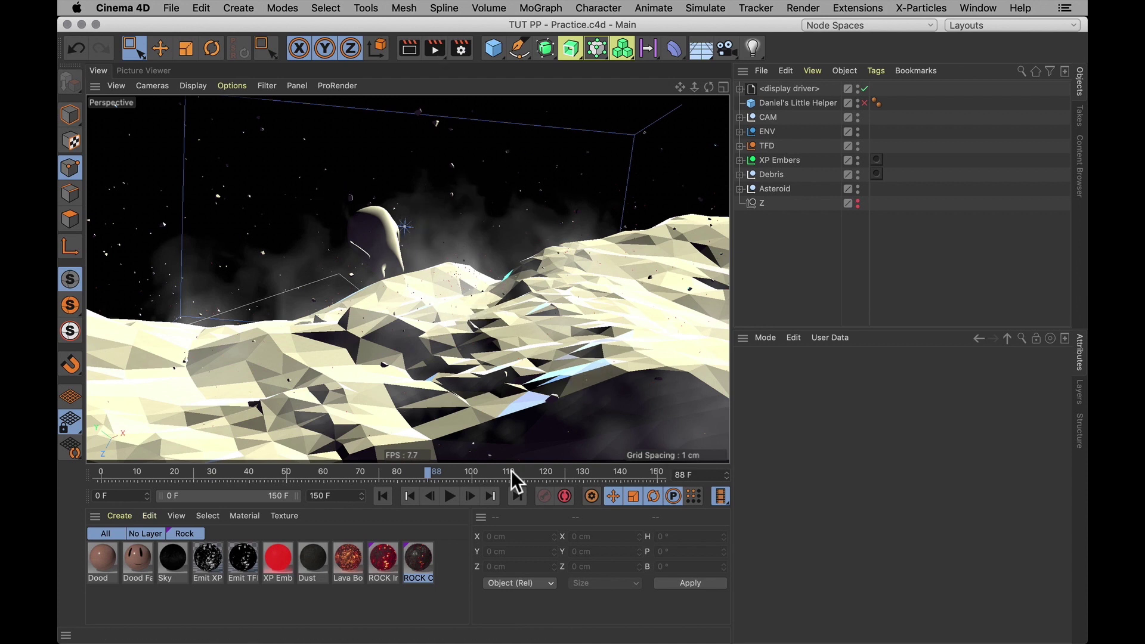
left_click(450, 496)
left_click(451, 497)
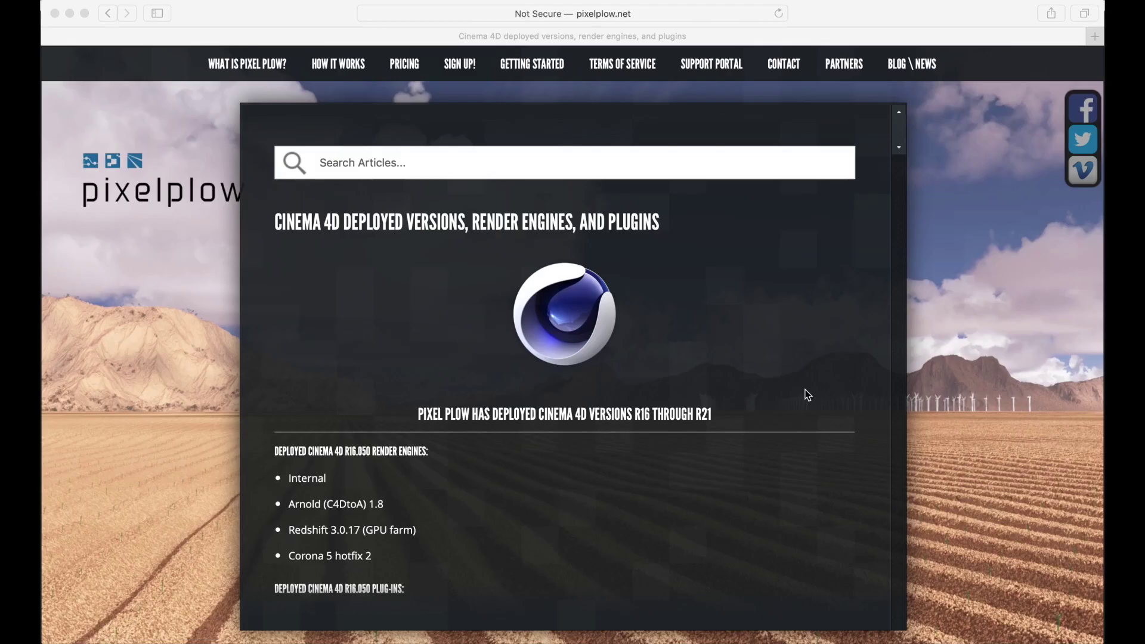
Step: Return the timeline to frame 0
scroll(807, 395, "down", 10)
scroll(808, 395, "down", 10)
scroll(808, 395, "down", 15)
scroll(808, 395, "up", 4)
scroll(808, 395, "down", 12)
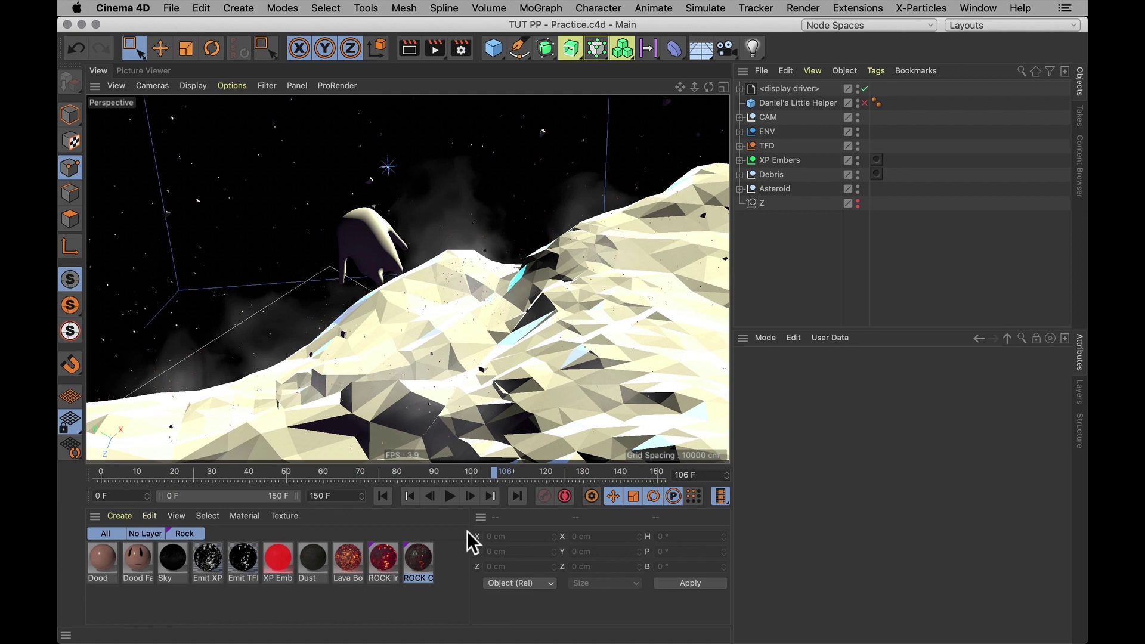
left_click(385, 498)
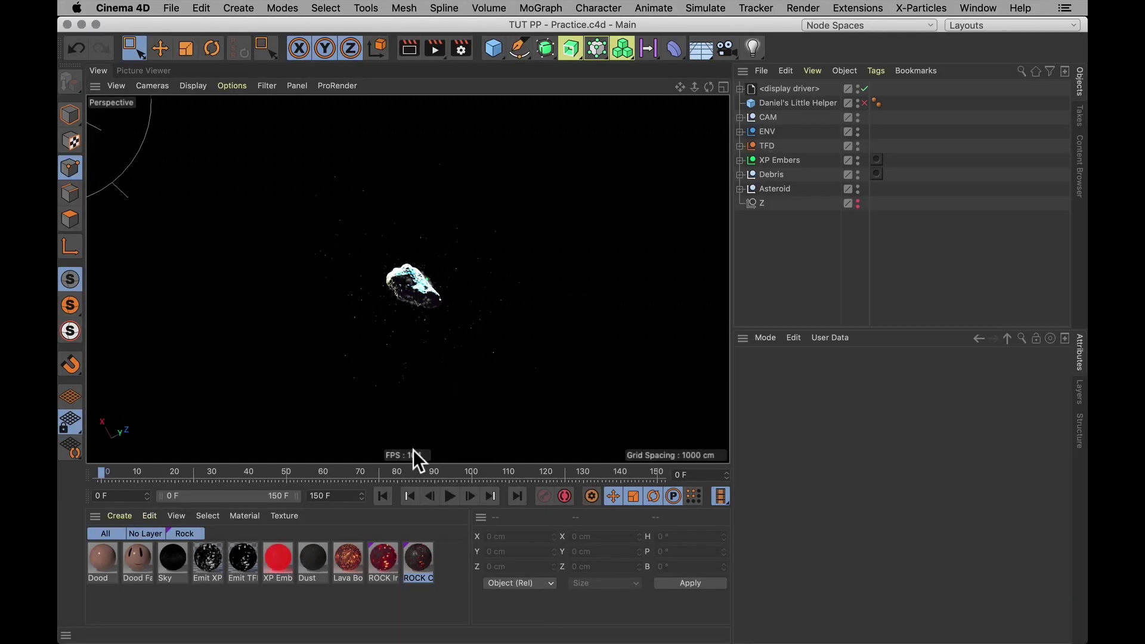
Step: Play the animation to frame 55 and select the Debris group
key("alt")
left_click(450, 496)
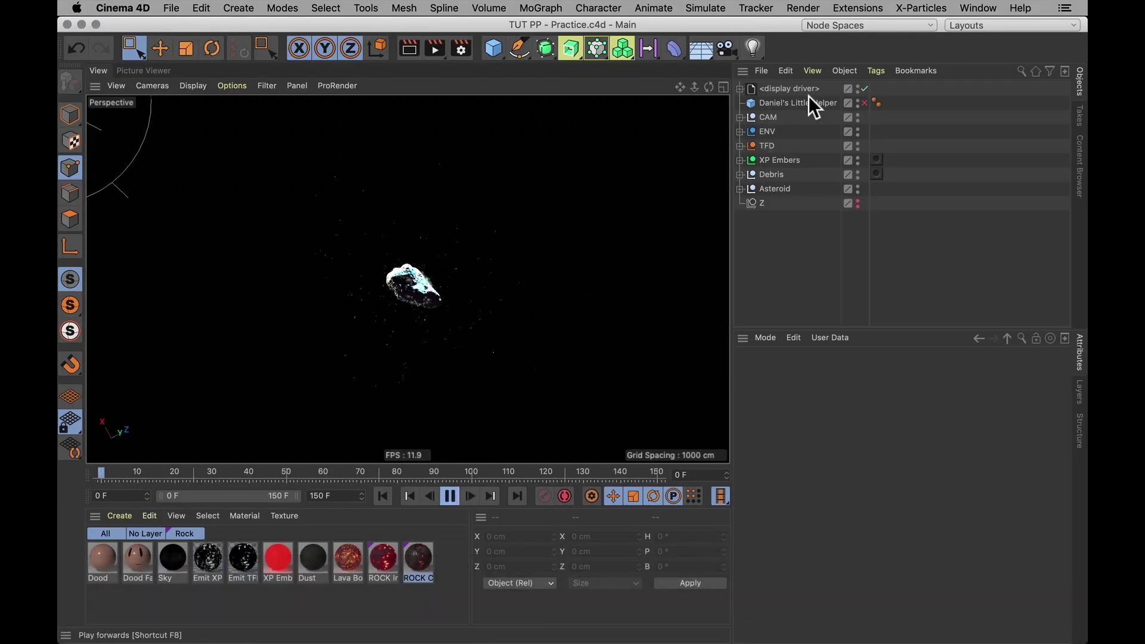
left_click(771, 174)
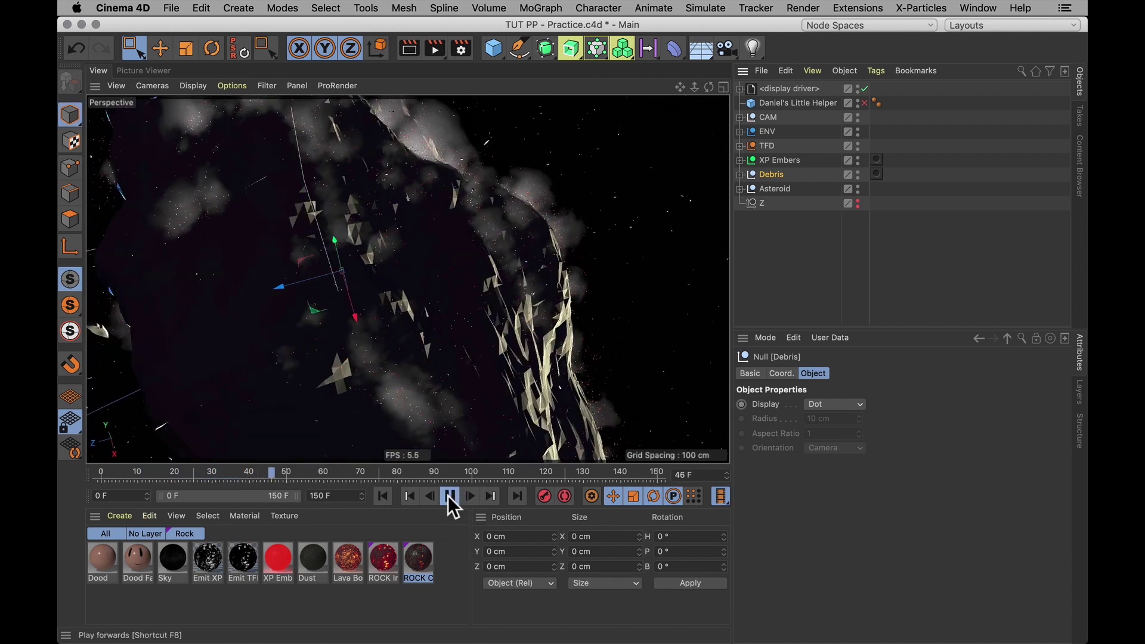
left_click(450, 496)
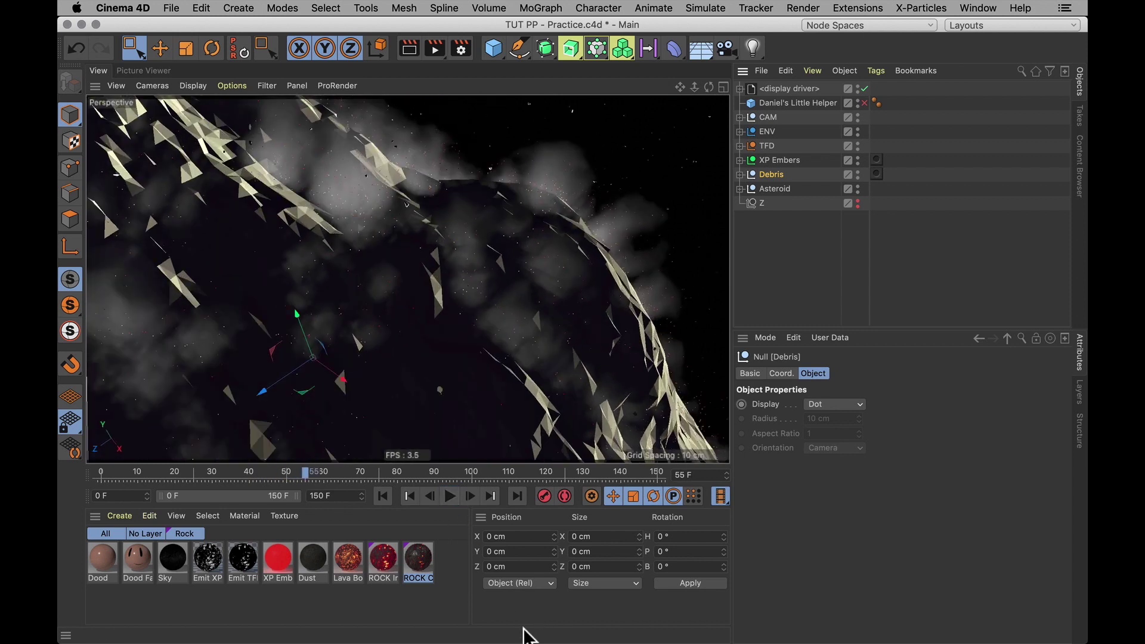
Step: Select the Dynamics Body tags on Debris A, B and C and bake the project's dynamics cache
left_click(740, 174)
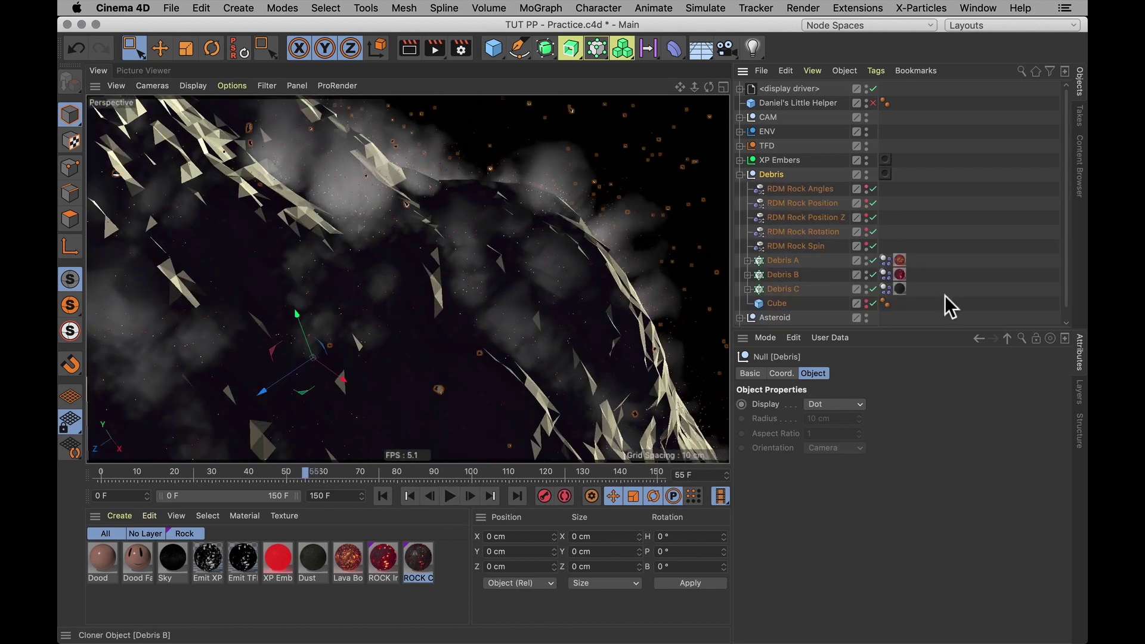
scroll(931, 268, "down", 1)
left_click_drag(883, 222, 894, 283)
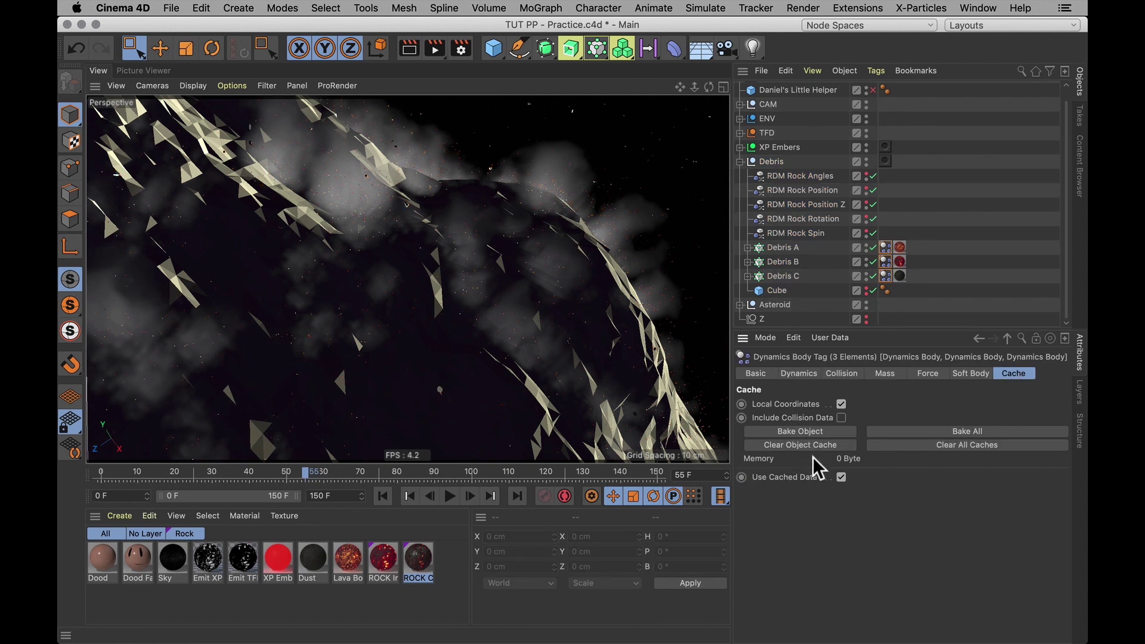
key("super")
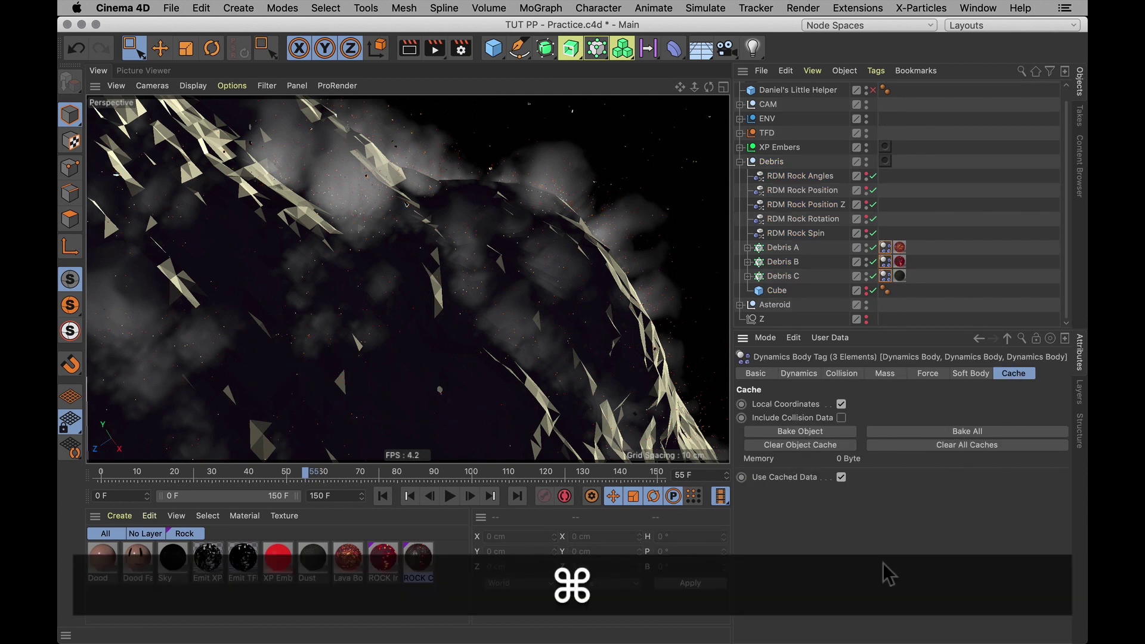
key("super+d")
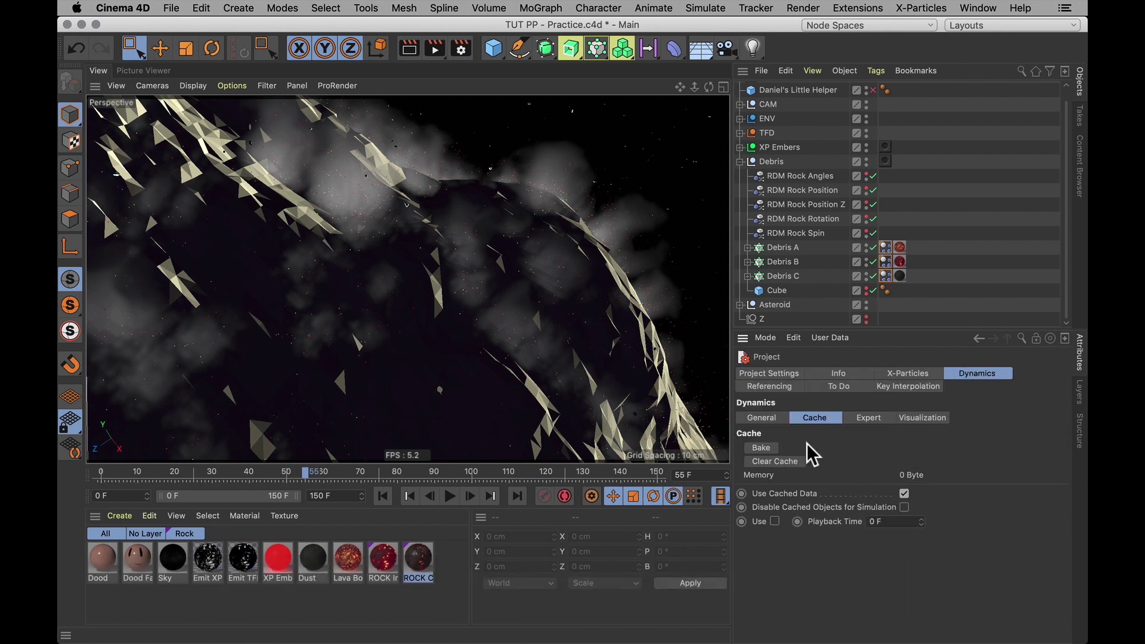
left_click(761, 448)
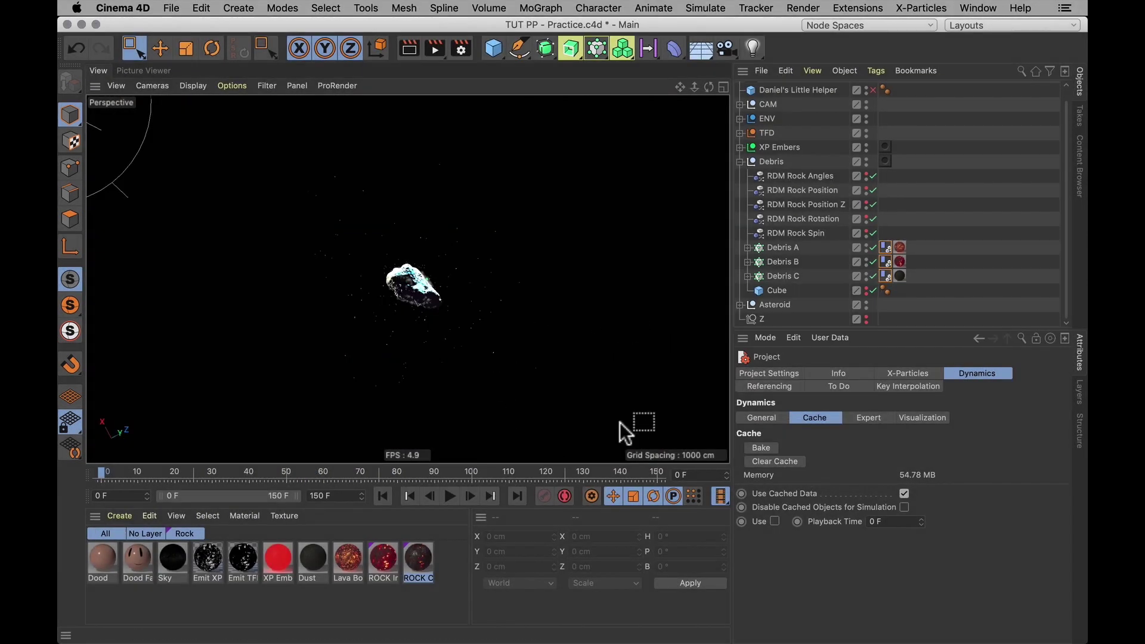
Step: Collapse Debris and play to frame 27 to check the baked debris
left_click(740, 162)
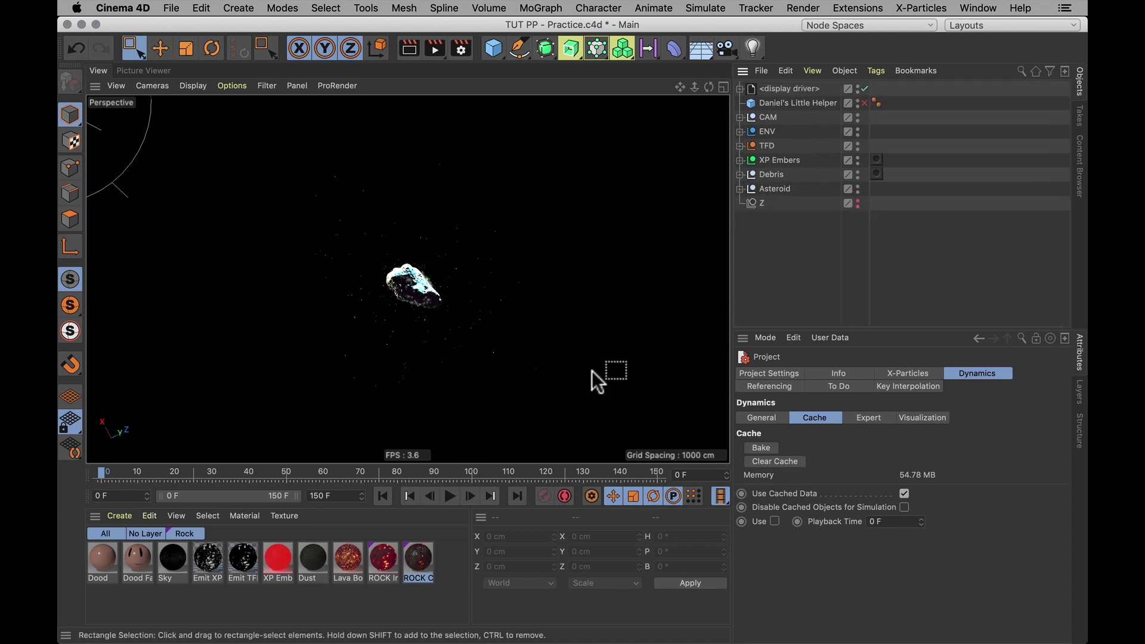
left_click(450, 496)
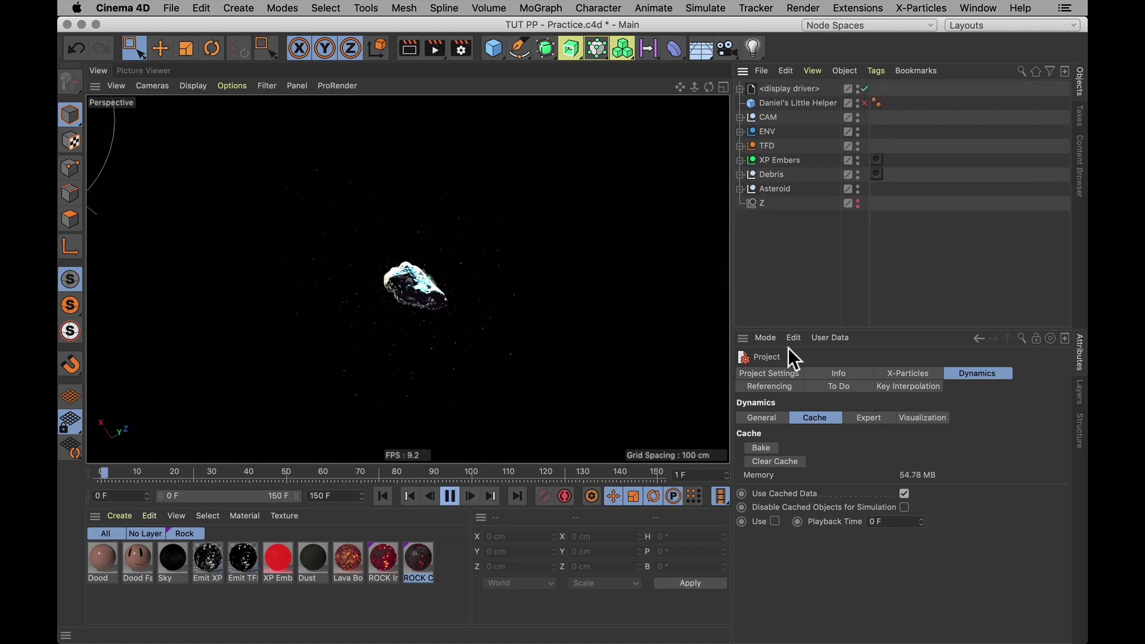
left_click(448, 497)
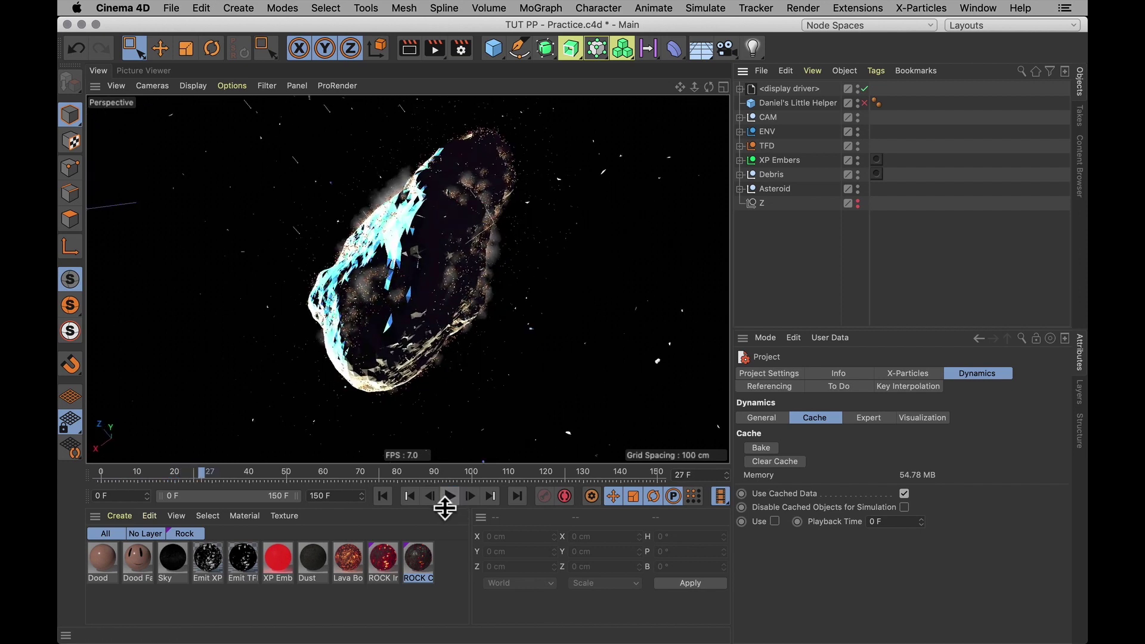
Step: Select the particle Emitter under XP Embers and frame it in an upright view of the asteroid
left_click(740, 160)
left_click(739, 117)
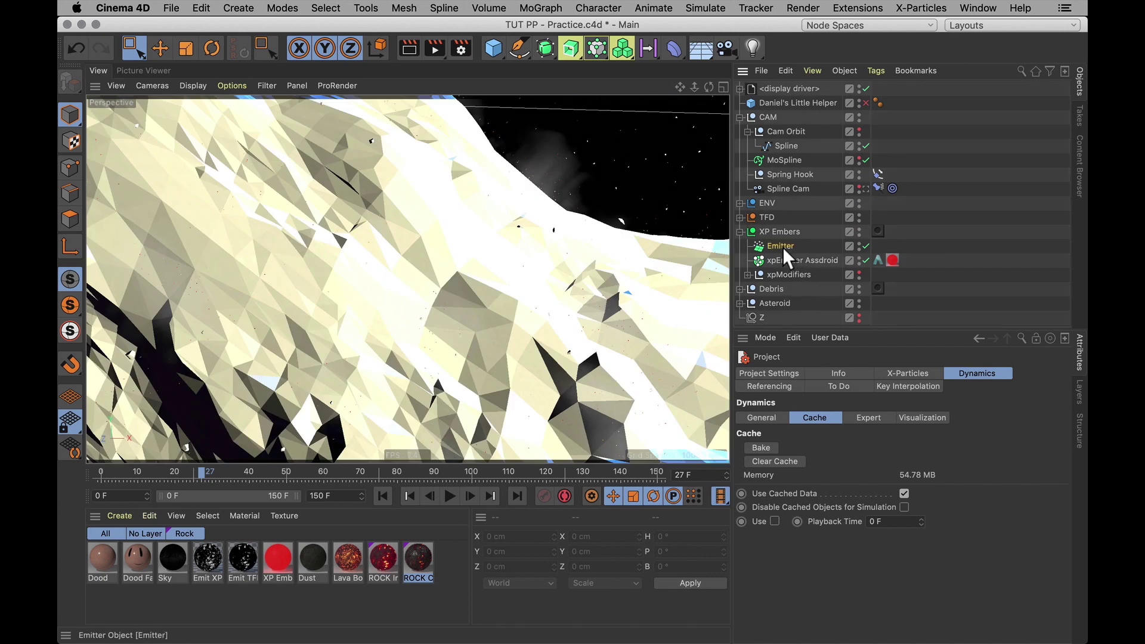
left_click(781, 247)
key("s")
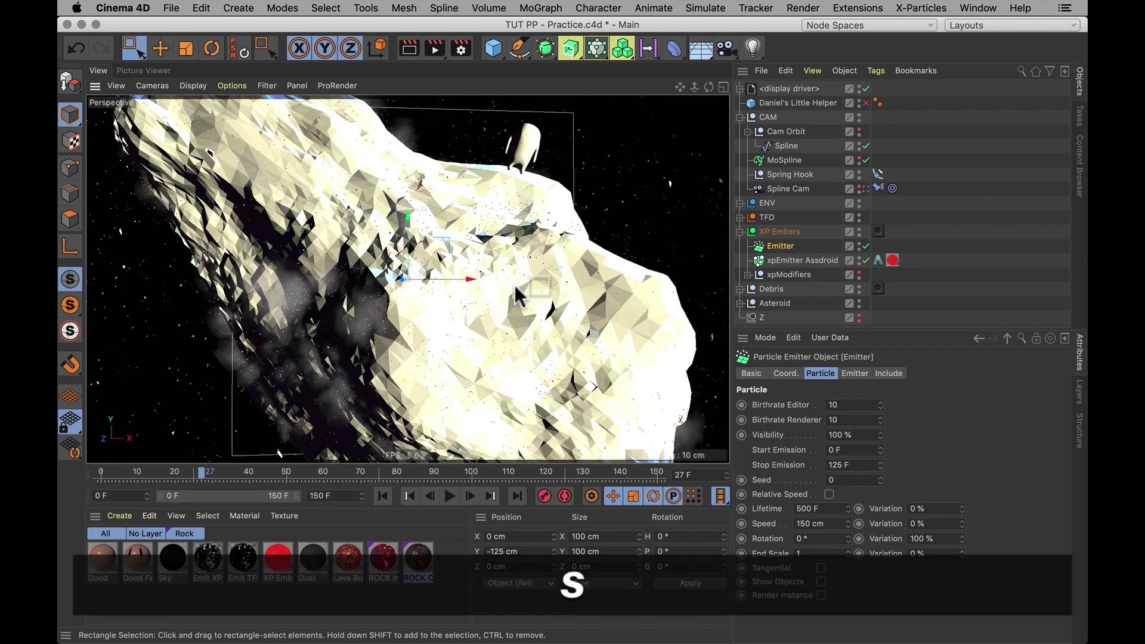
left_click_drag(501, 292, 428, 345, "alt")
mouse_move(411, 307)
left_mouse_down("alt")
mouse_move(486, 325)
mouse_move(481, 254)
mouse_move(498, 177)
mouse_move(441, 307)
mouse_move(473, 286)
mouse_move(396, 307)
left_mouse_up("alt")
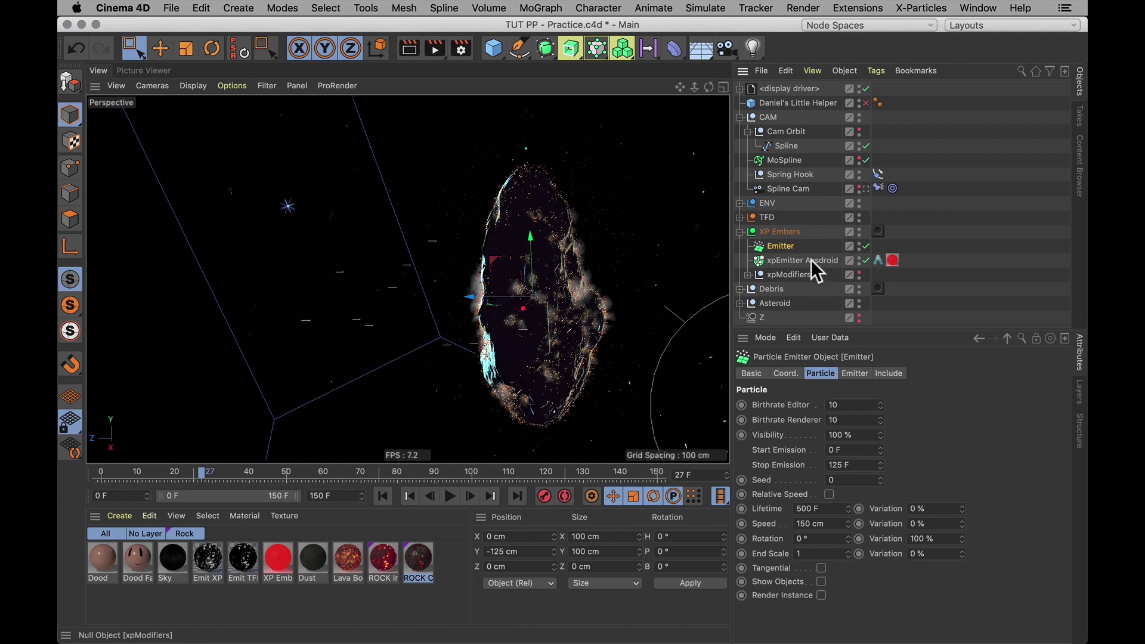
Step: Bake the Emitter's particles from 0 F to 150 F and move the playhead forward to check
left_click(710, 7)
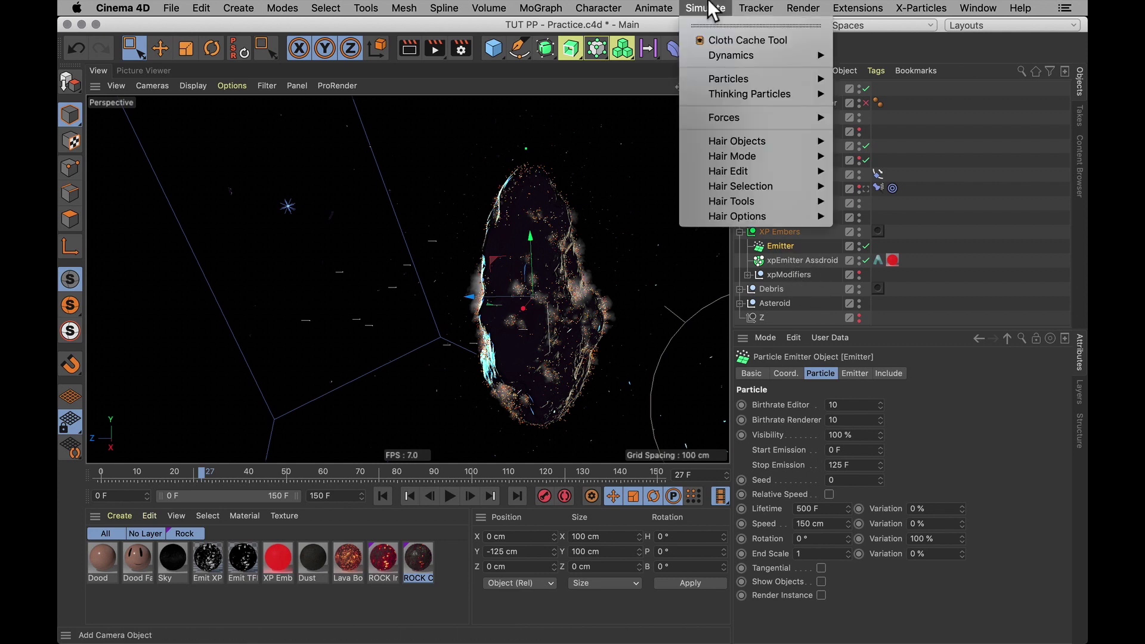
mouse_move(733, 77)
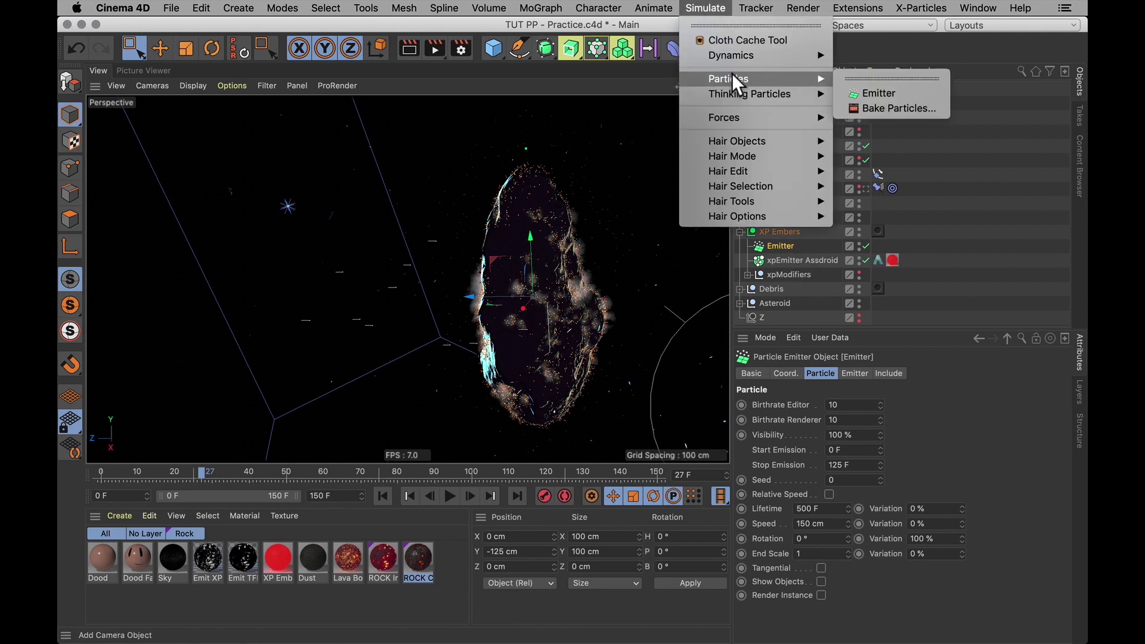
left_click(908, 109)
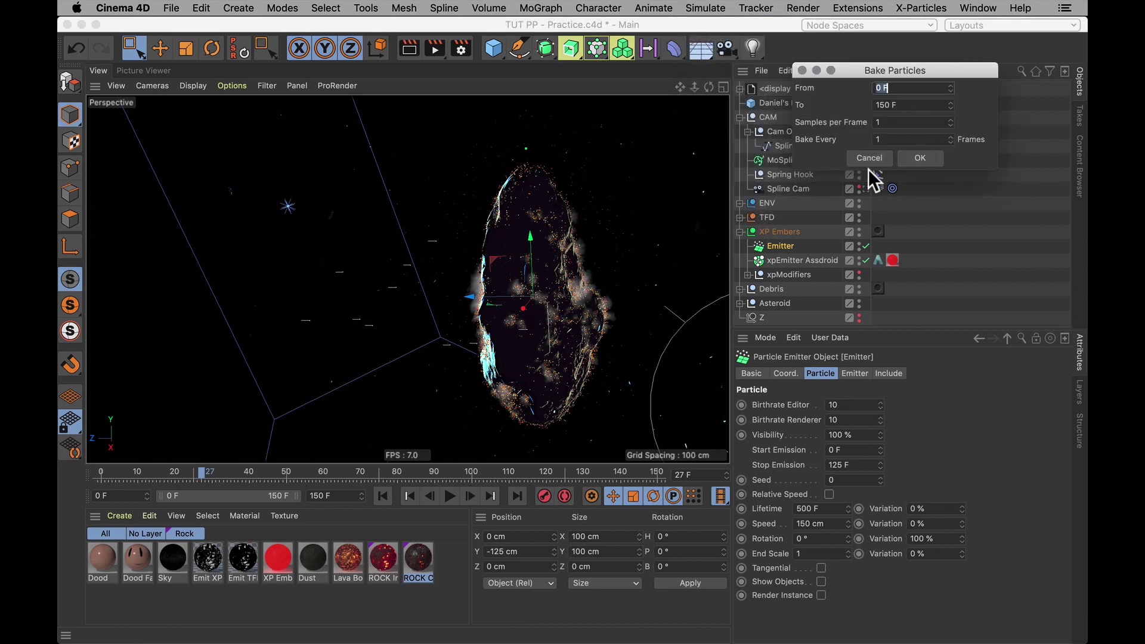
left_click(921, 159)
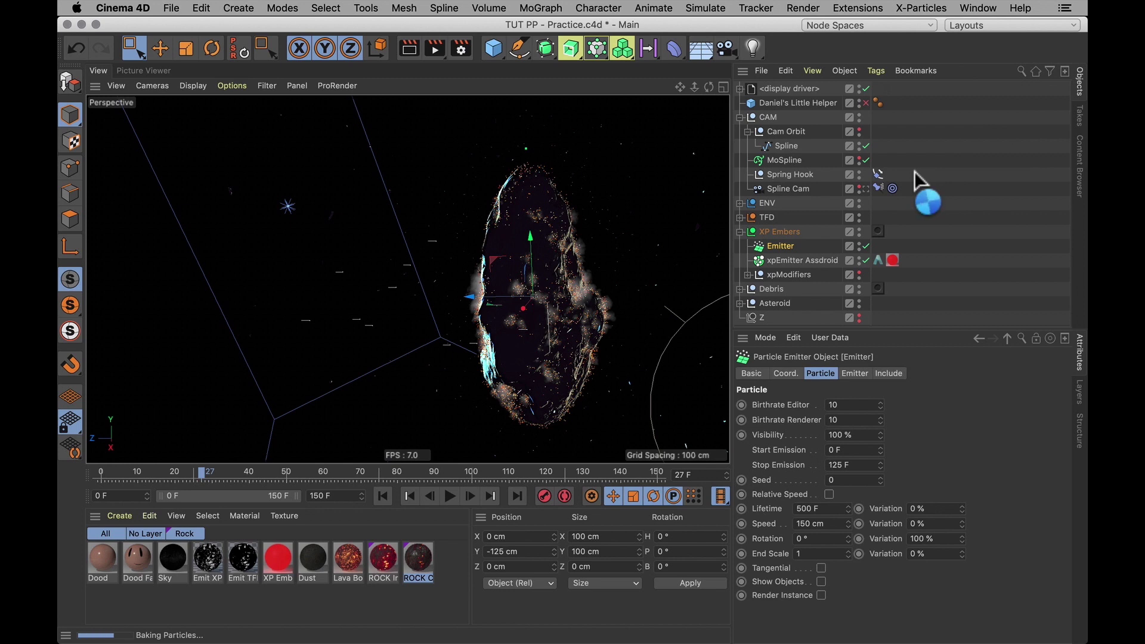
left_click(203, 474)
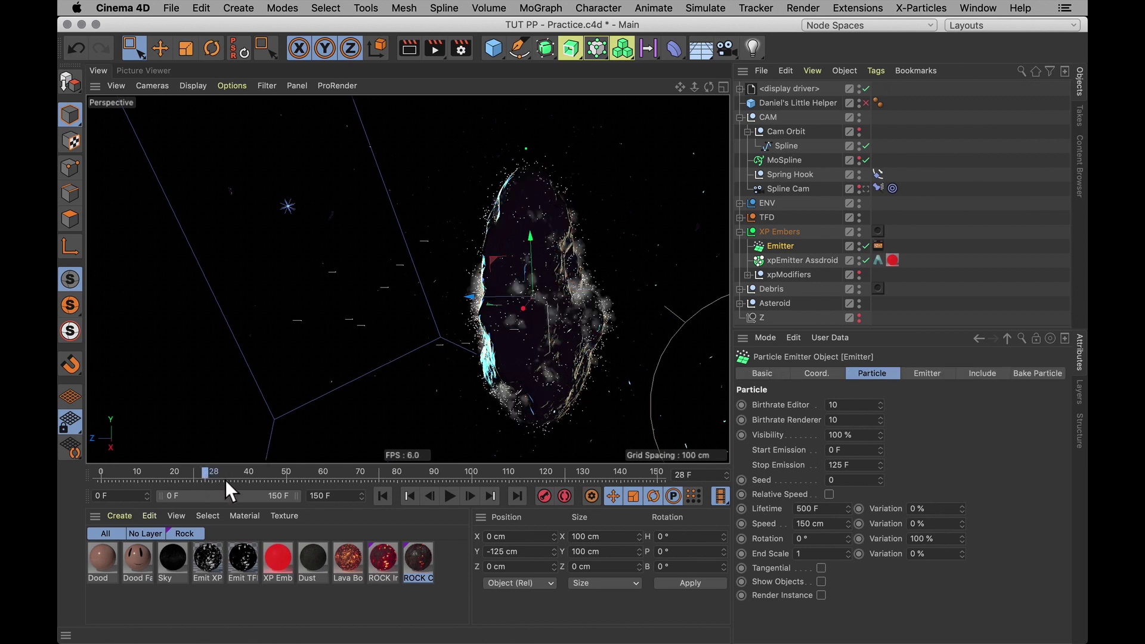
Step: Advance to frame 57 and add an xpCache object under XP Embers
left_click_drag(228, 480, 312, 476)
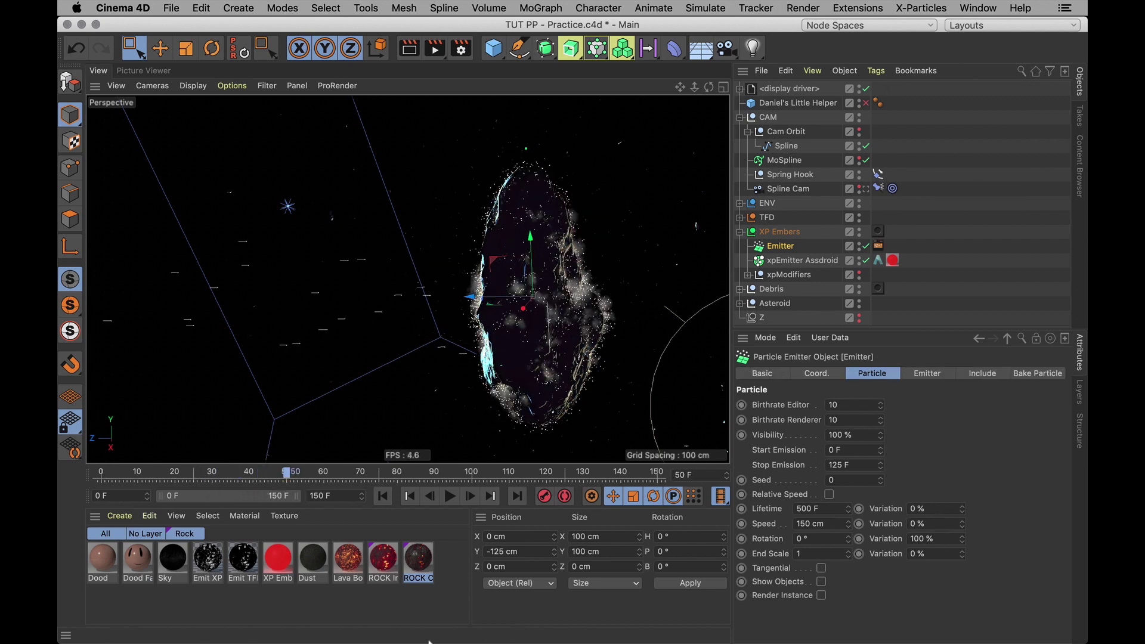
left_click(796, 260)
left_click(921, 7)
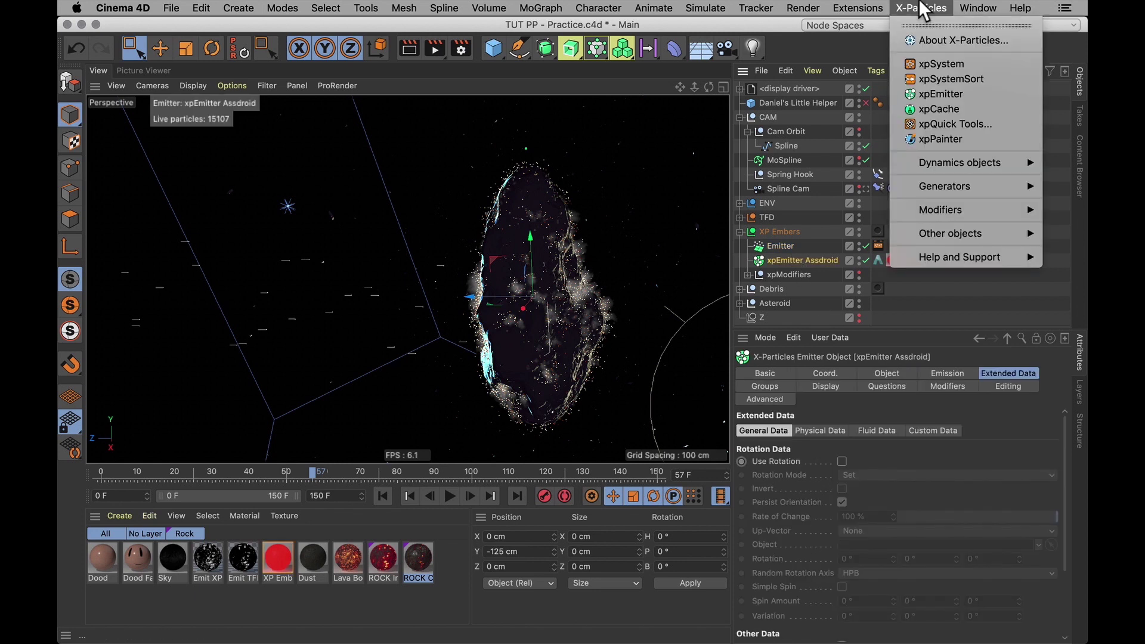
left_click(937, 111)
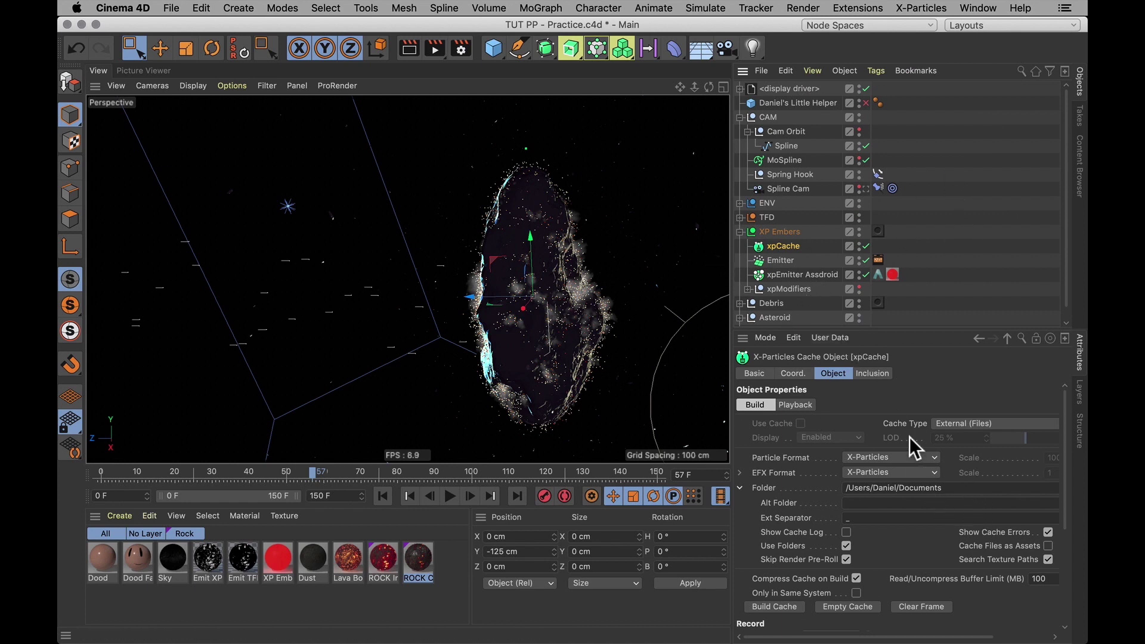
Step: Set the xpCache type to internal memory and build the 150-frame cache
left_click(952, 423)
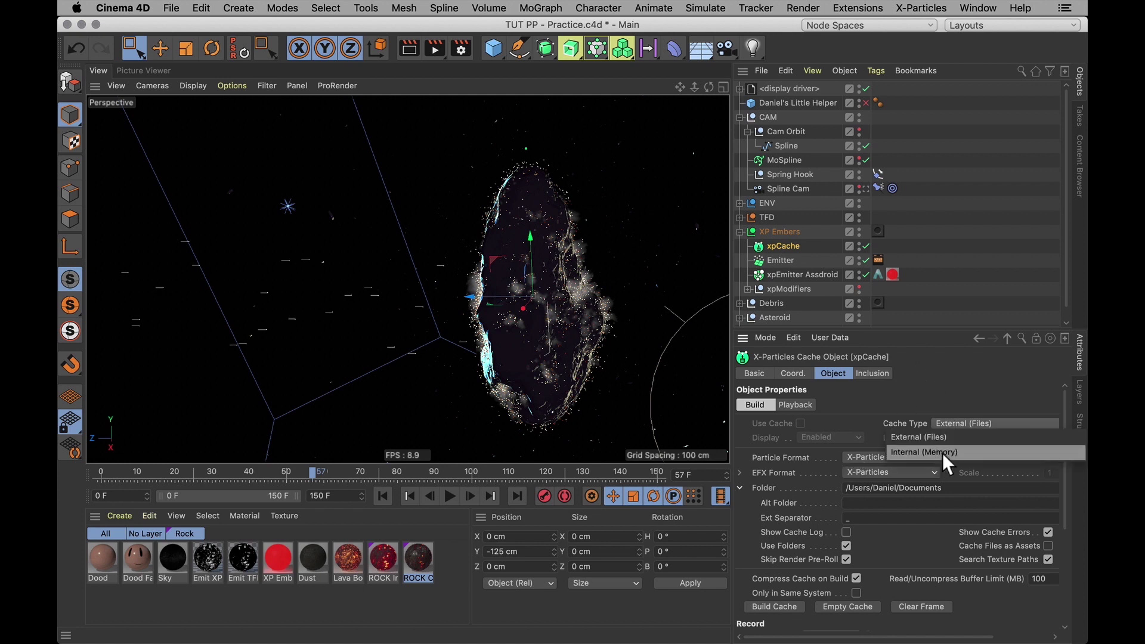
left_click(964, 453)
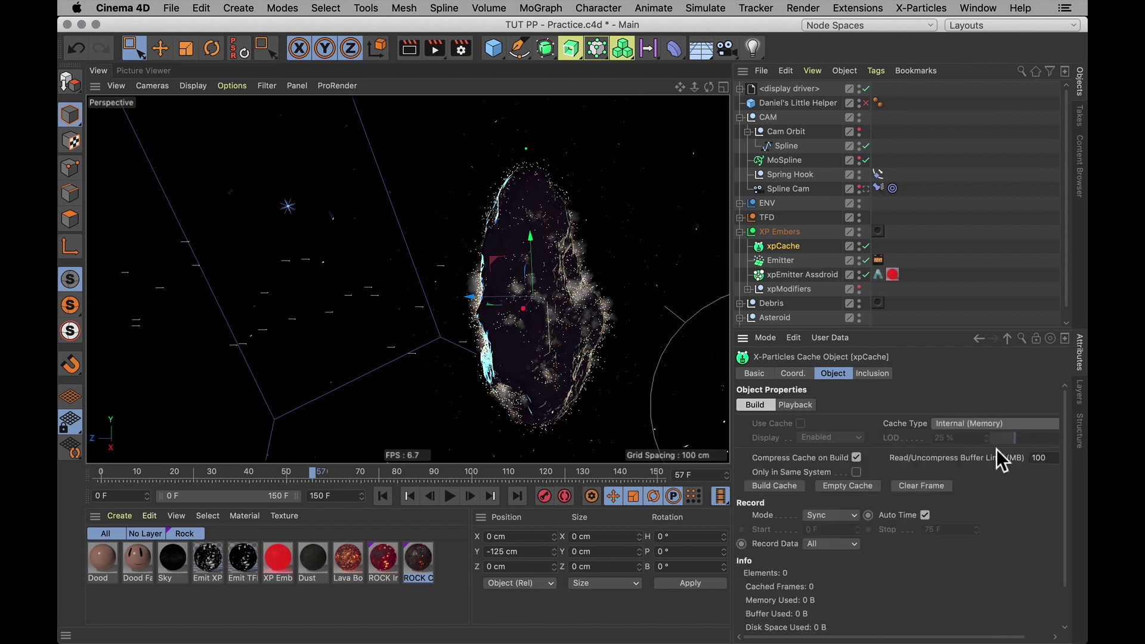
left_click(776, 484)
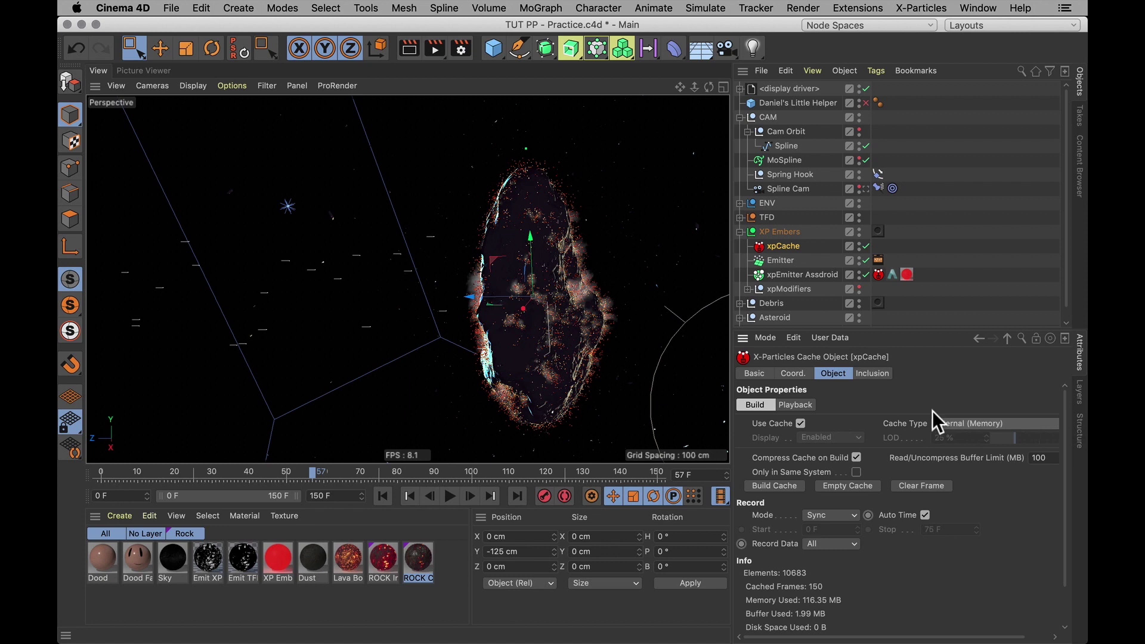
Step: Switch the xpCache type to External (Files) with the project folder as its location
left_click(961, 421)
left_click(975, 444)
scroll(907, 544, "right", 5)
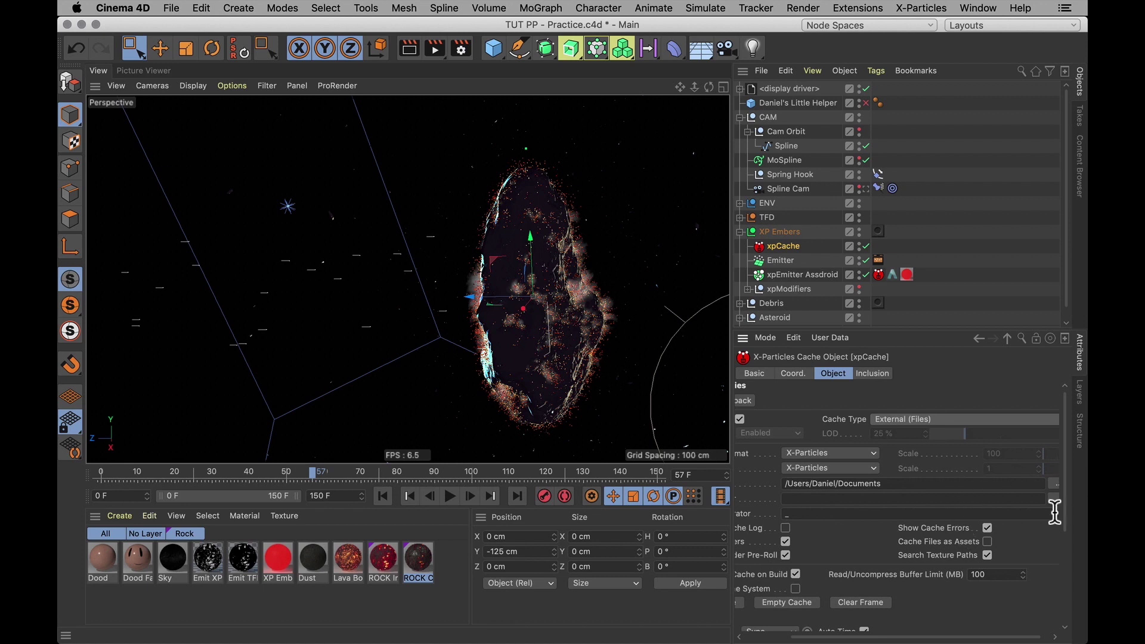
scroll(1040, 525, "right", 2)
left_click(1045, 479)
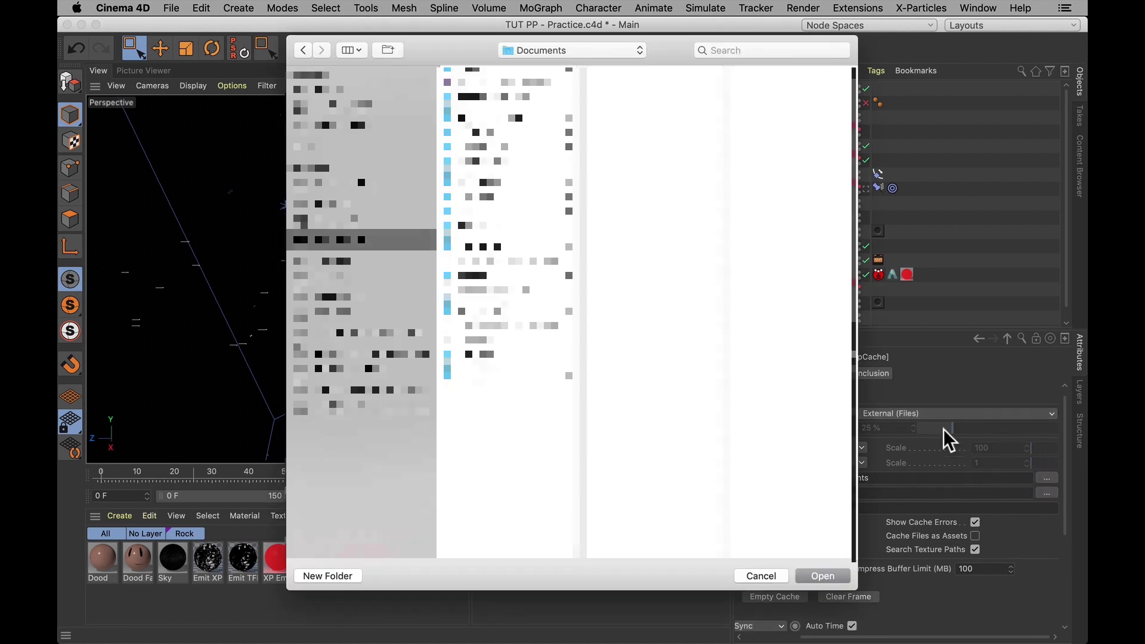
key("Return")
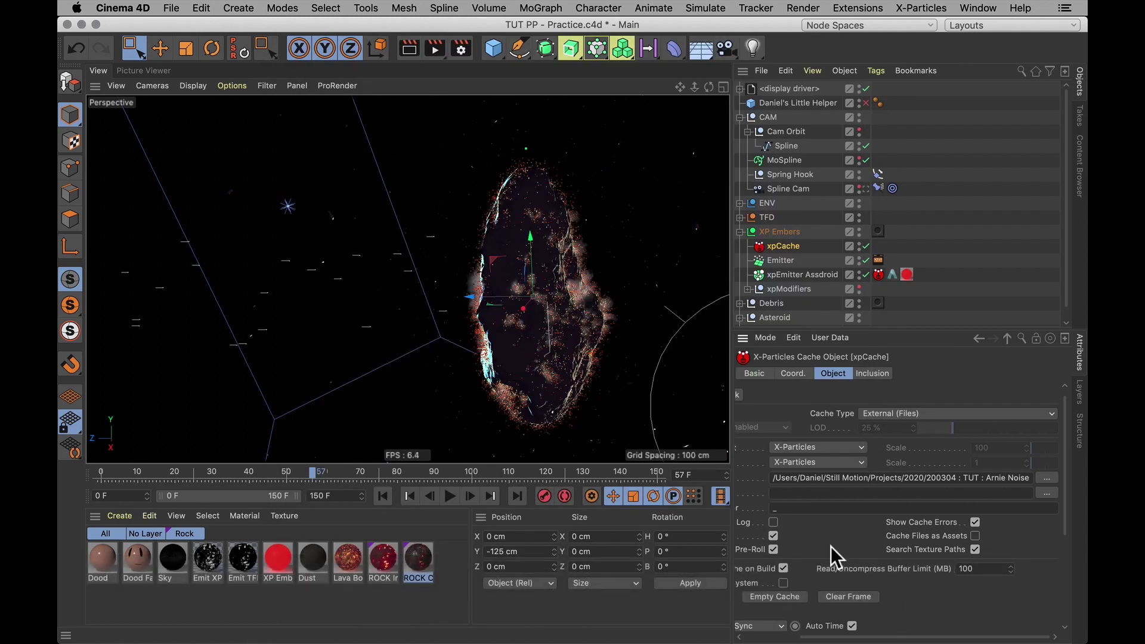
Step: Rebuild the particle cache, overwriting the existing one
scroll(836, 546, "down", 5)
left_click(774, 450)
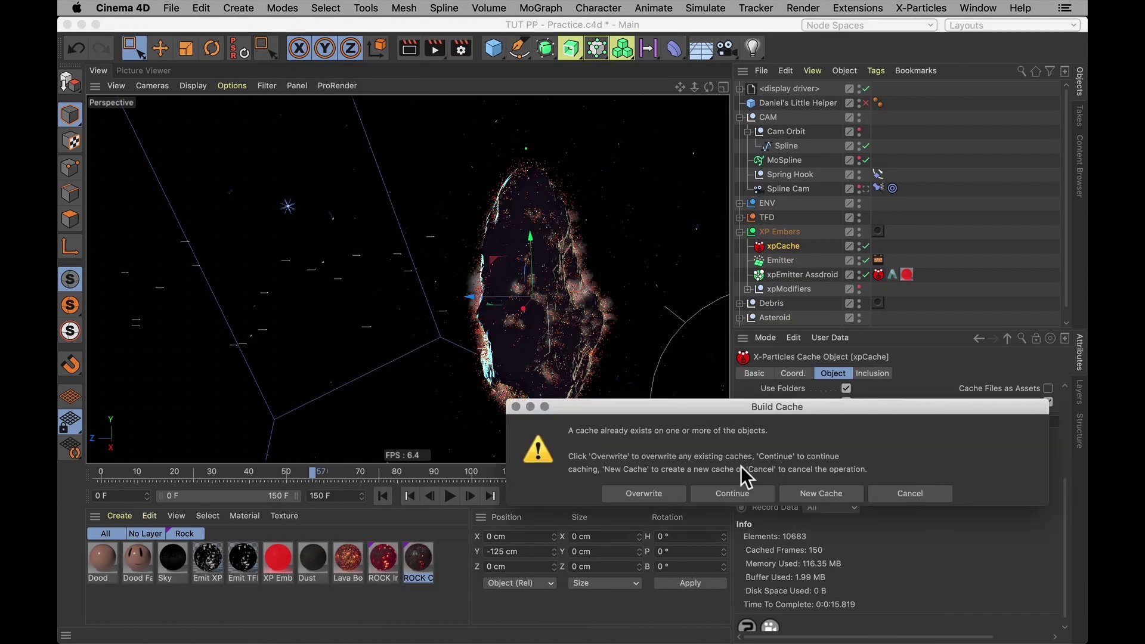
left_click(652, 493)
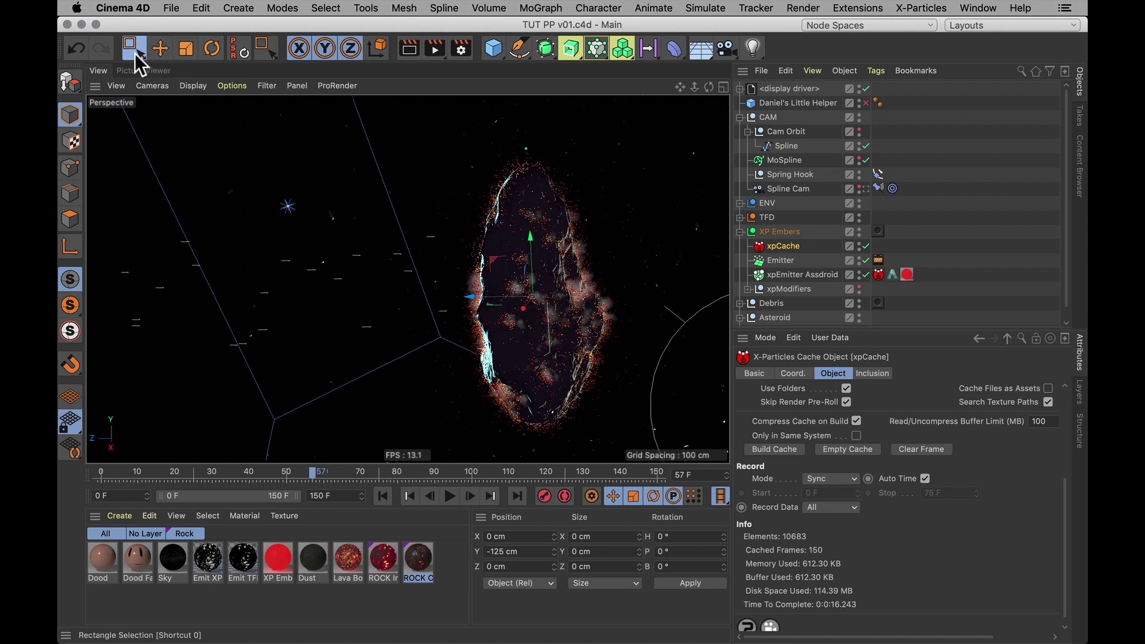
left_click_drag(134, 52, 162, 71)
Step: Collapse XP Embers and expand the Asteroid and Dood groups
left_click(164, 52)
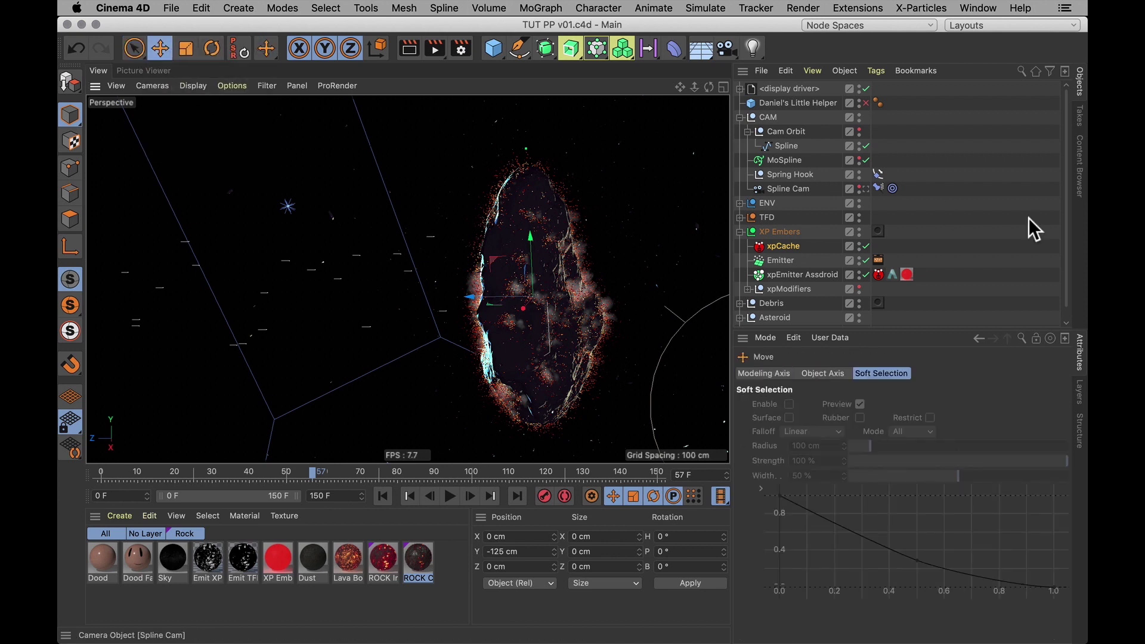
left_click(739, 232)
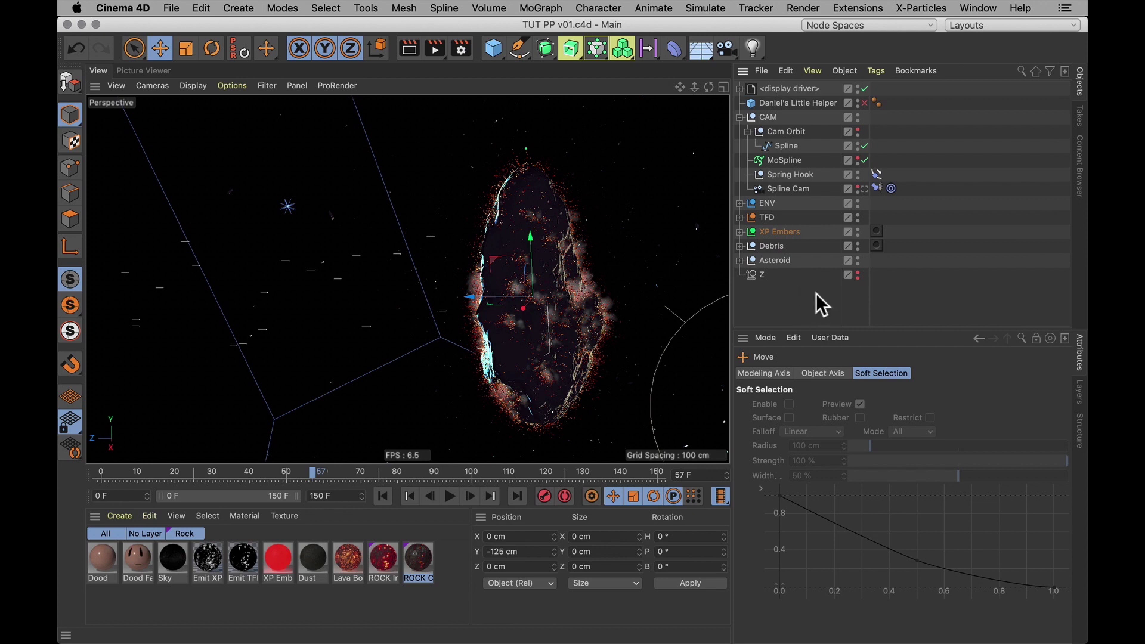
left_click(764, 302)
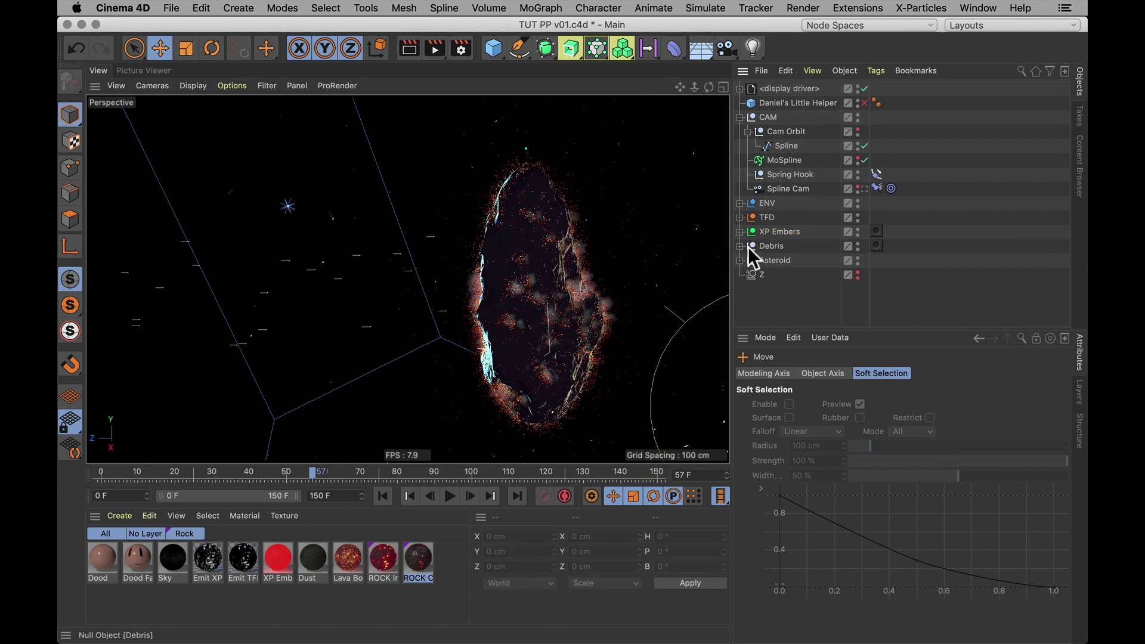
left_click(740, 260)
left_click(757, 290)
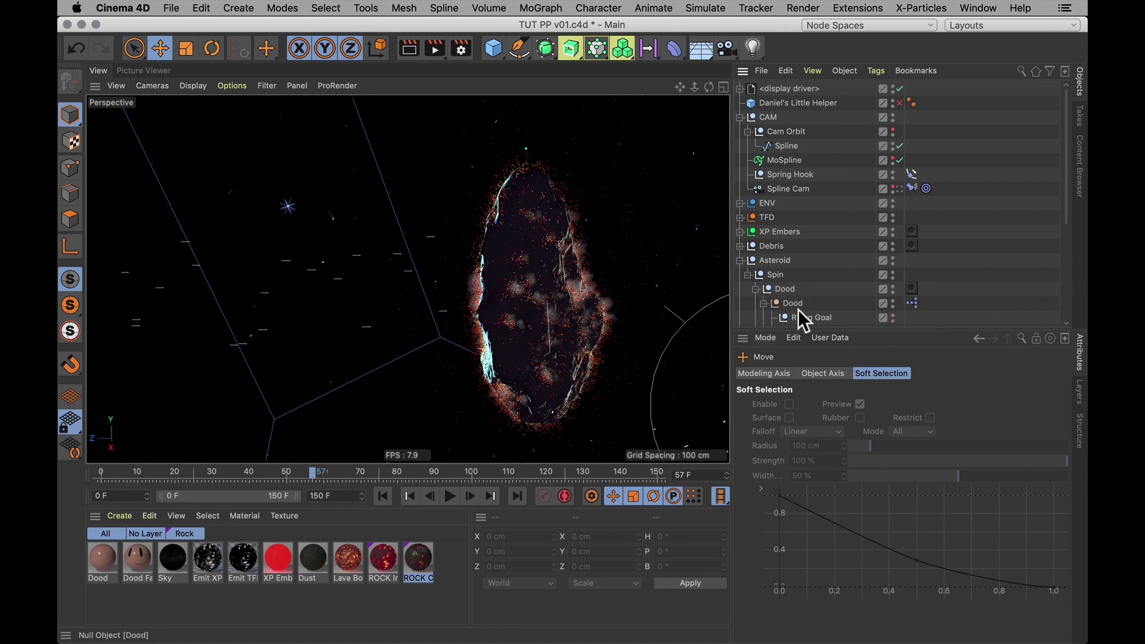
Step: Frame the Dood character with Alt+S, orbit around it and play to check the animation
left_click(793, 304)
key("alt+s")
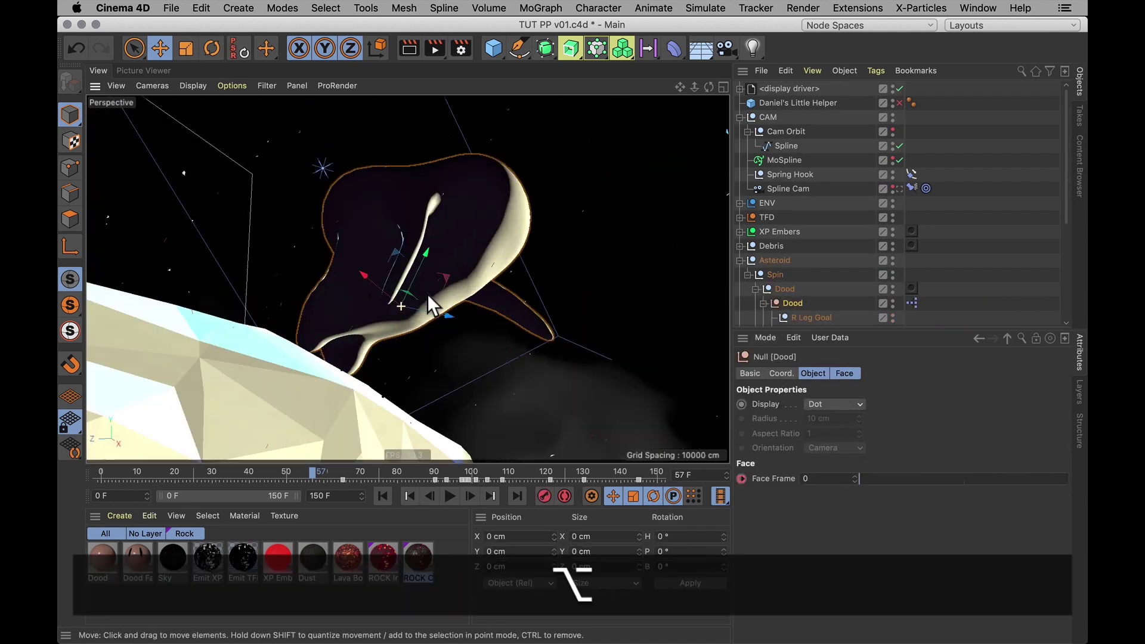
left_click_drag(418, 296, 216, 320, "alt")
left_click(450, 497)
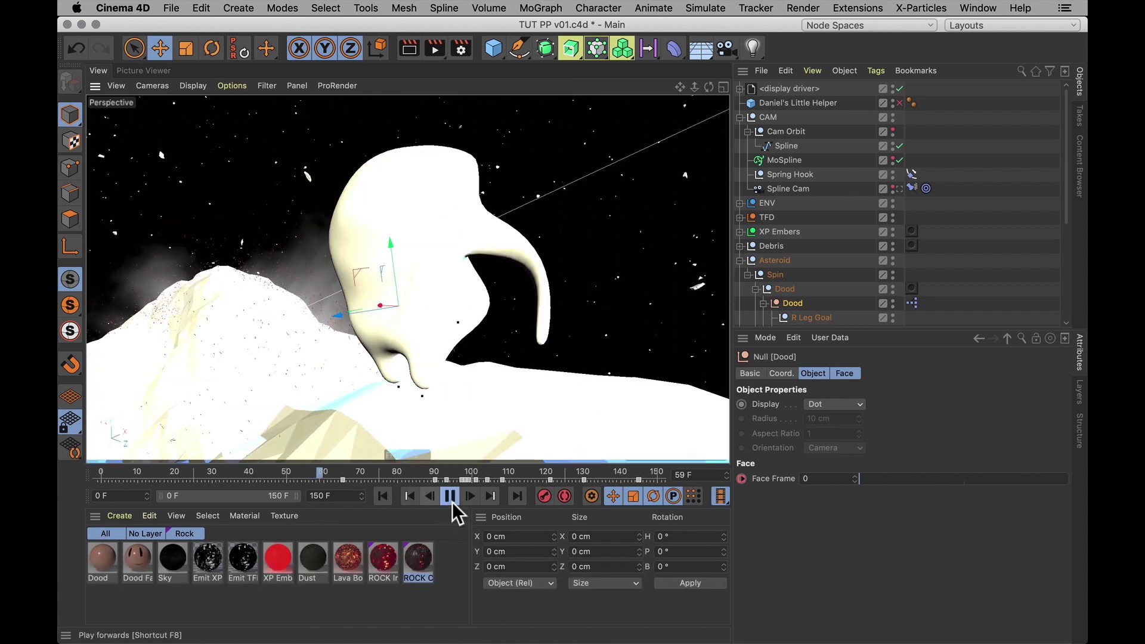
left_click(450, 495)
left_click_drag(384, 299, 586, 316, "alt")
scroll(820, 281, "down", 5)
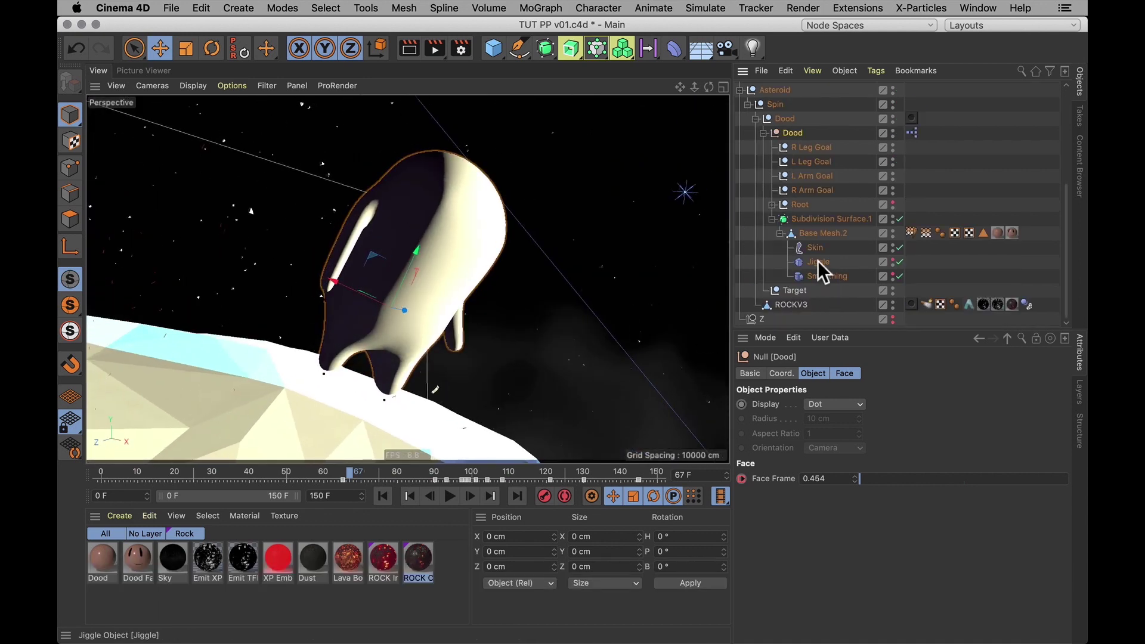
Step: Calculate the Jiggle deformer's cache, then give Base Mesh.2 a Point Cache tag from Rigging Tags
left_click(820, 262)
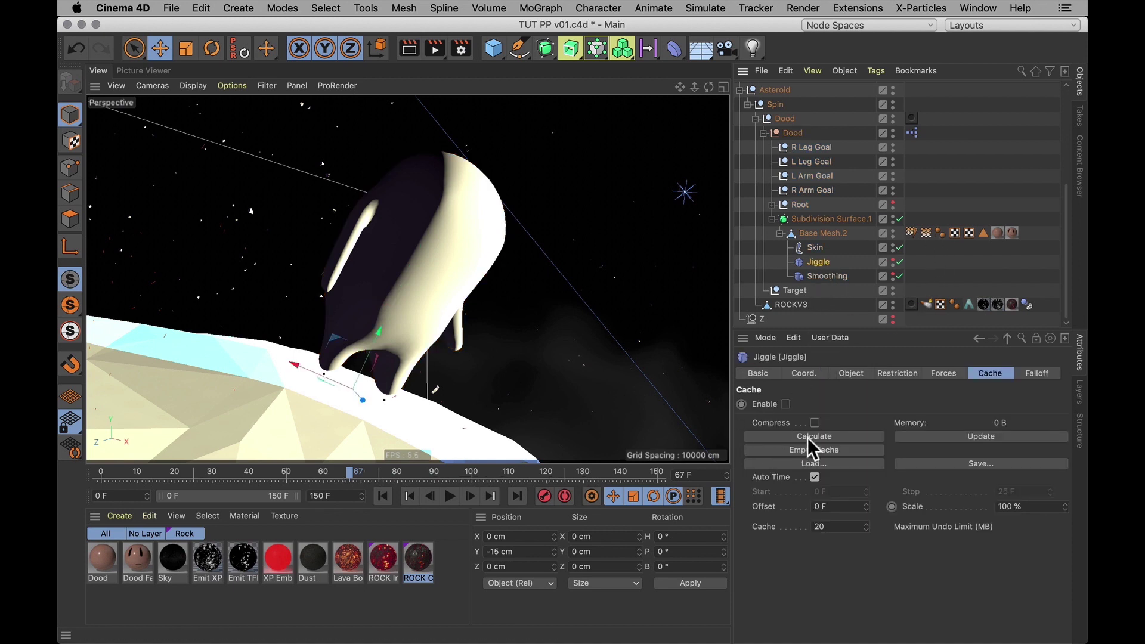
left_click(814, 436)
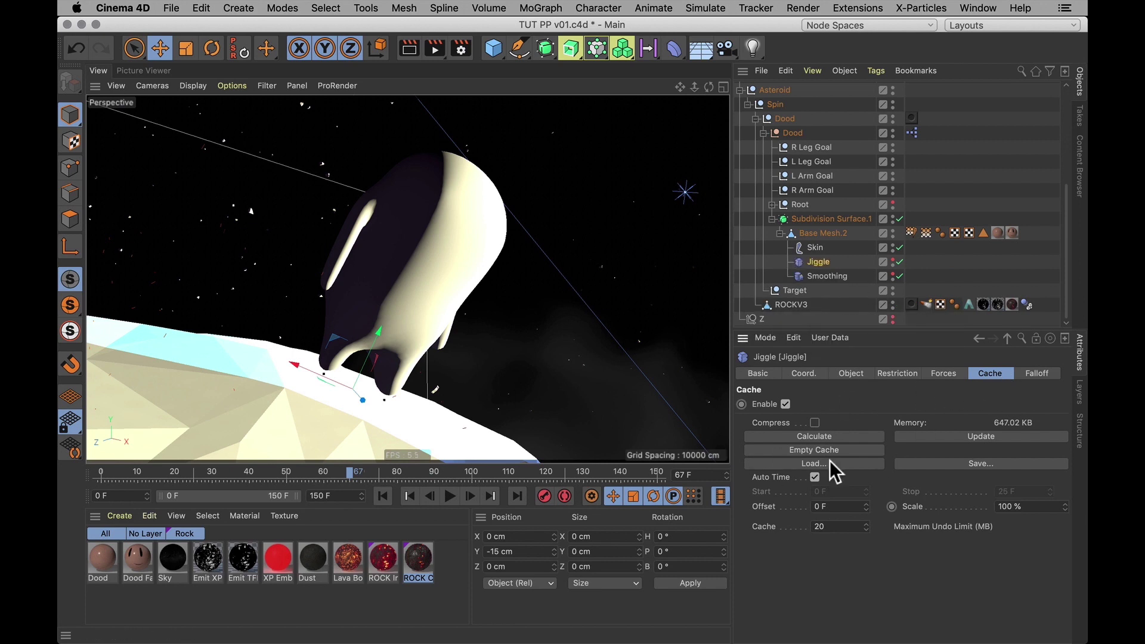
left_click(826, 234)
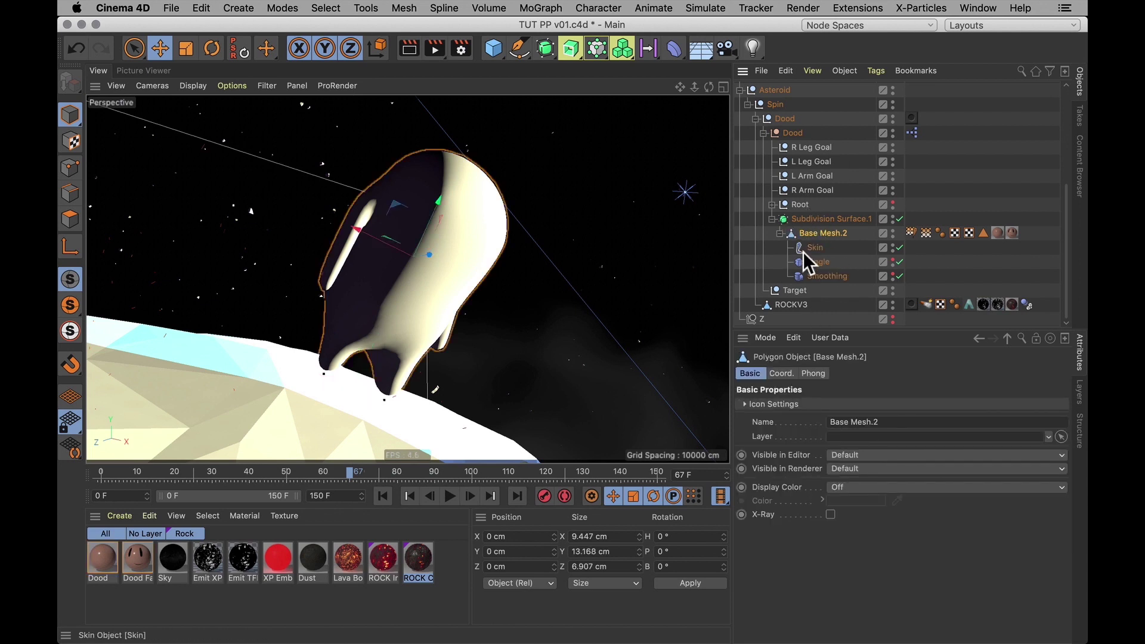
right_click(826, 236)
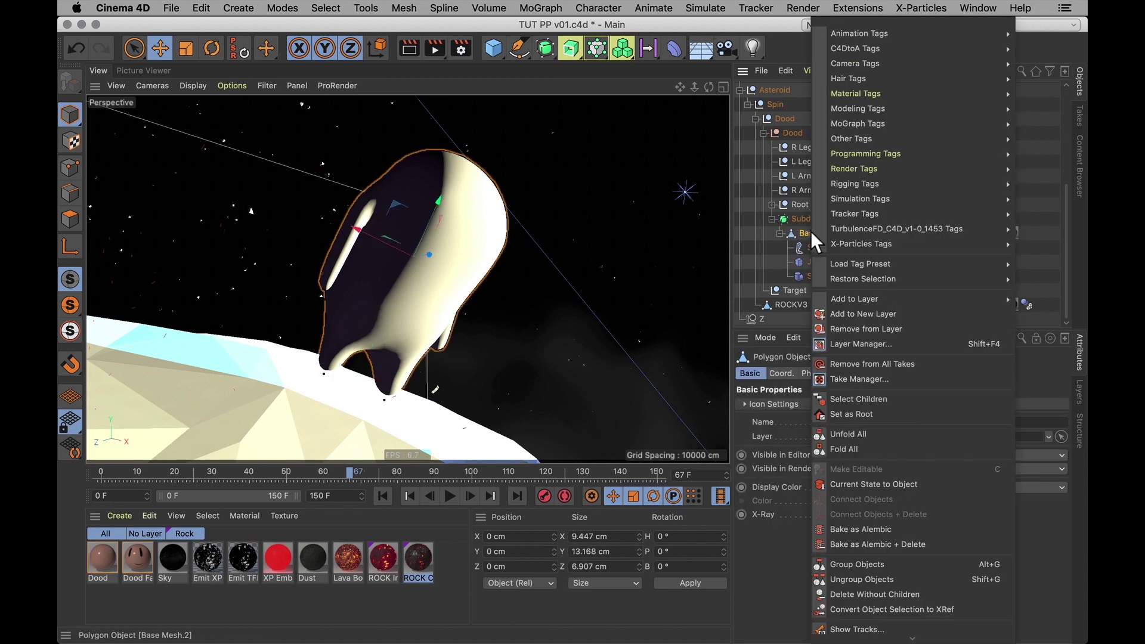
mouse_move(861, 184)
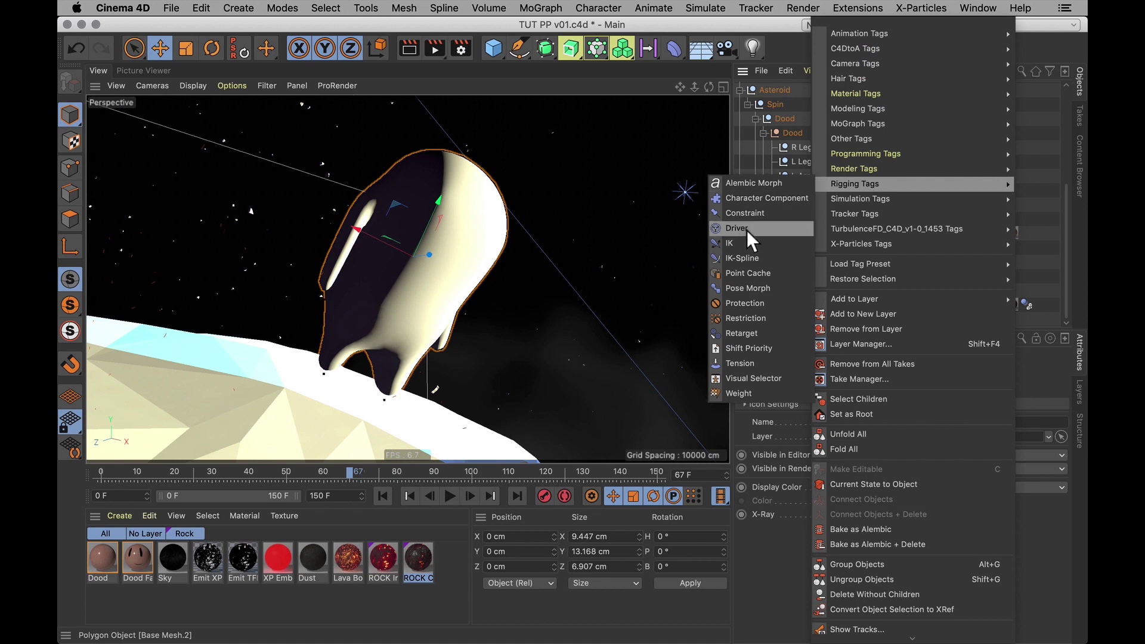
left_click(767, 273)
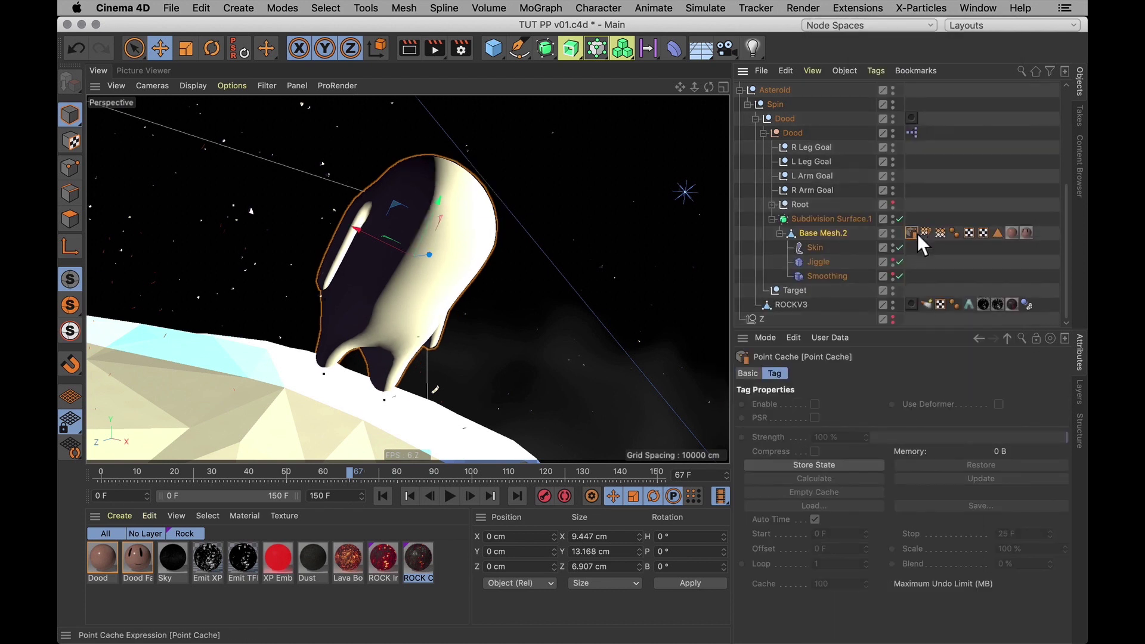
Step: Move the Point Cache tag last, then store state at frame 0 and calculate the cache
left_click_drag(1054, 244, 1043, 245)
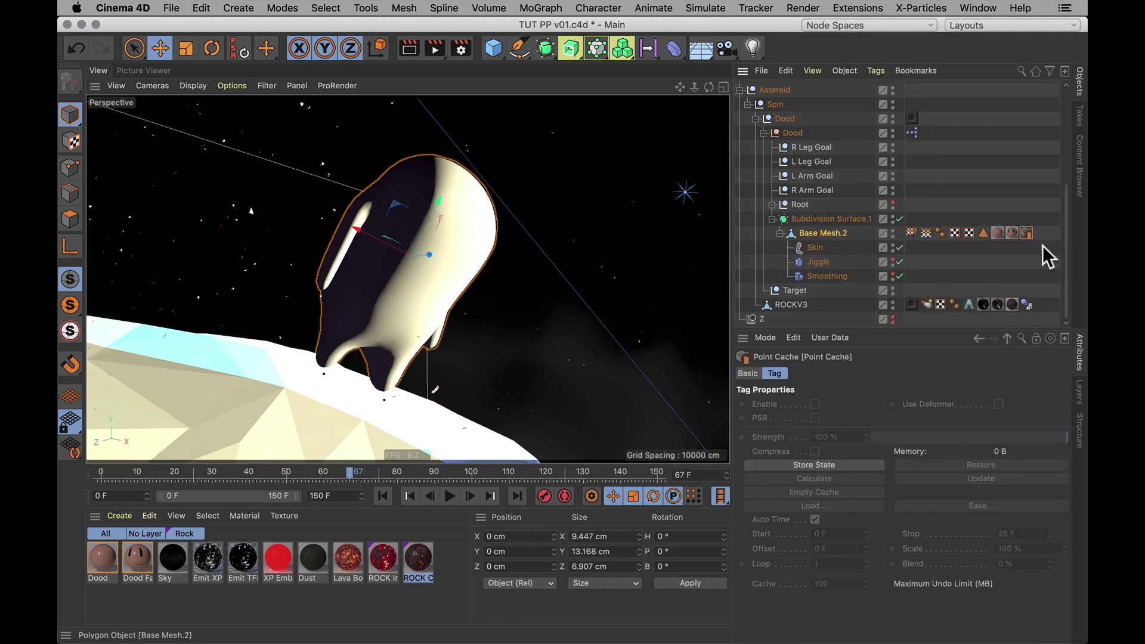
left_click(388, 496)
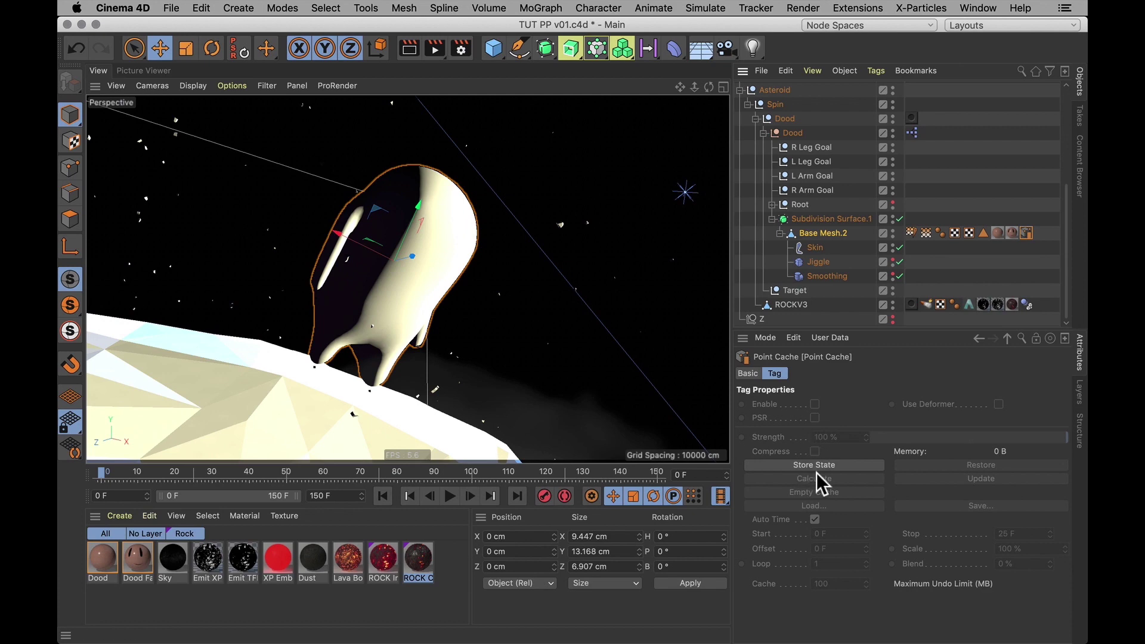
left_click(824, 468)
left_click(828, 481)
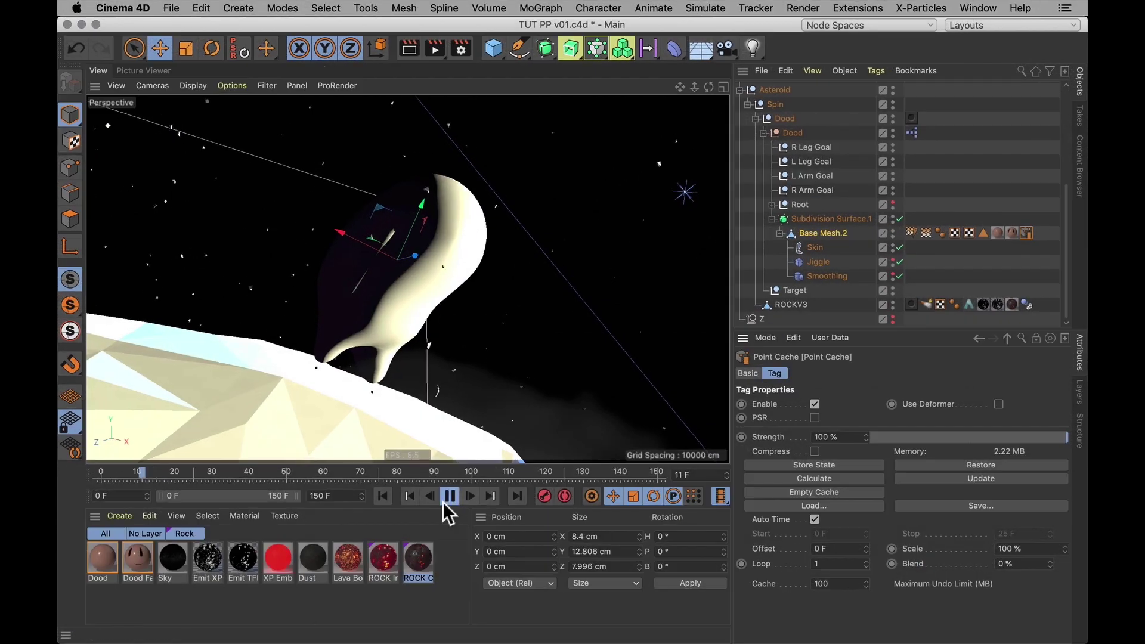
Step: Play back to frame 118 to check, then disable the Skin, Jiggle and Smoothing deformers
left_click(450, 495)
left_click(452, 497)
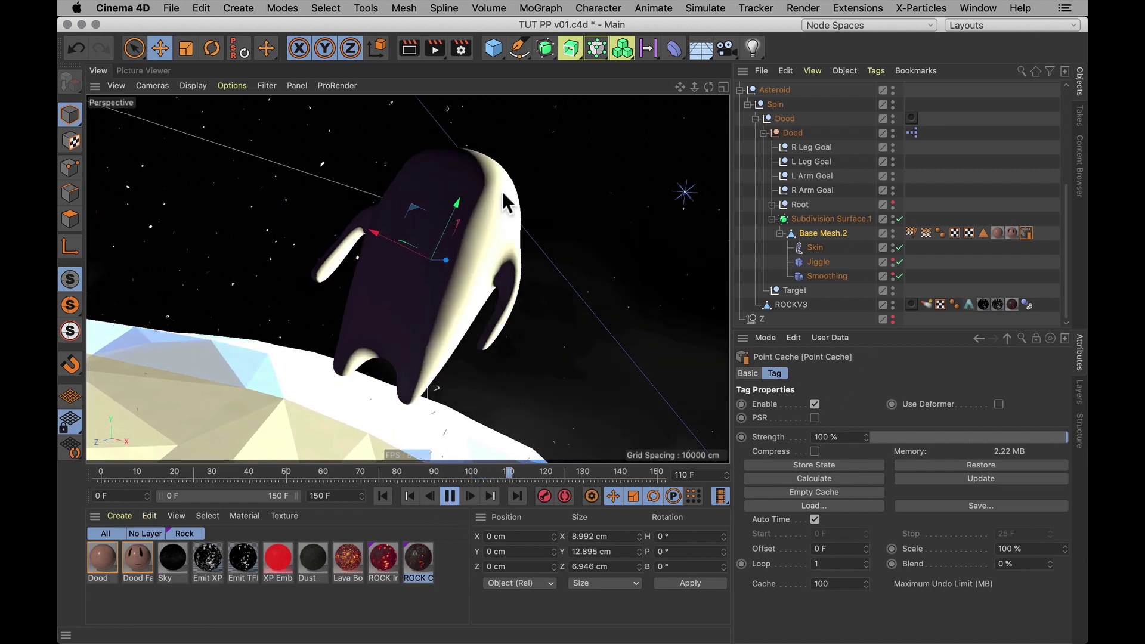
left_click(451, 499)
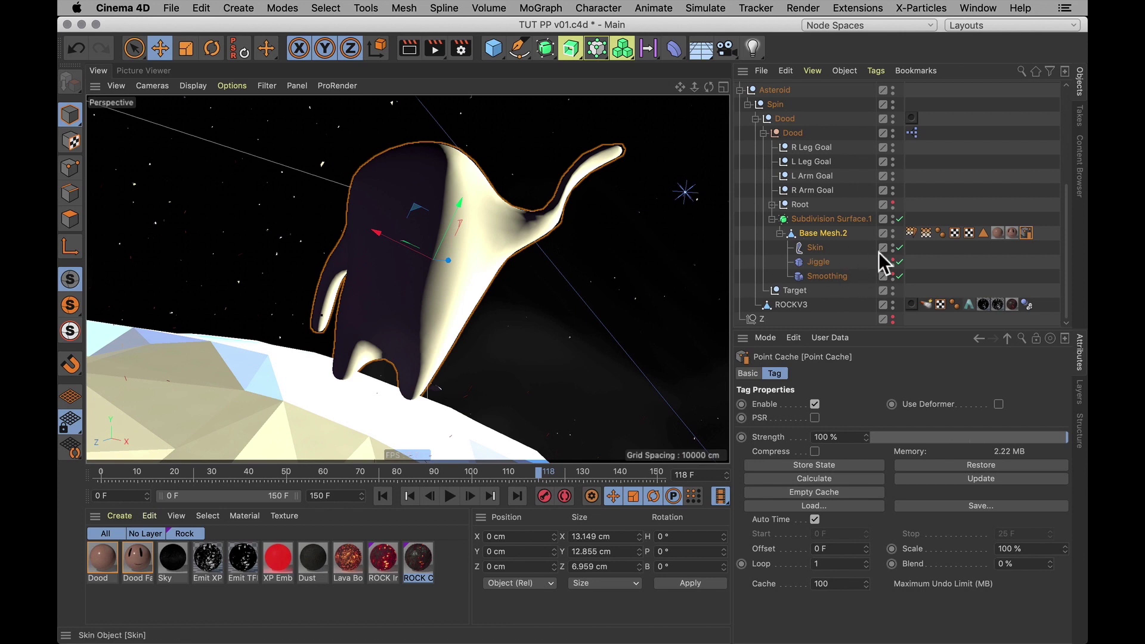
left_click(820, 261)
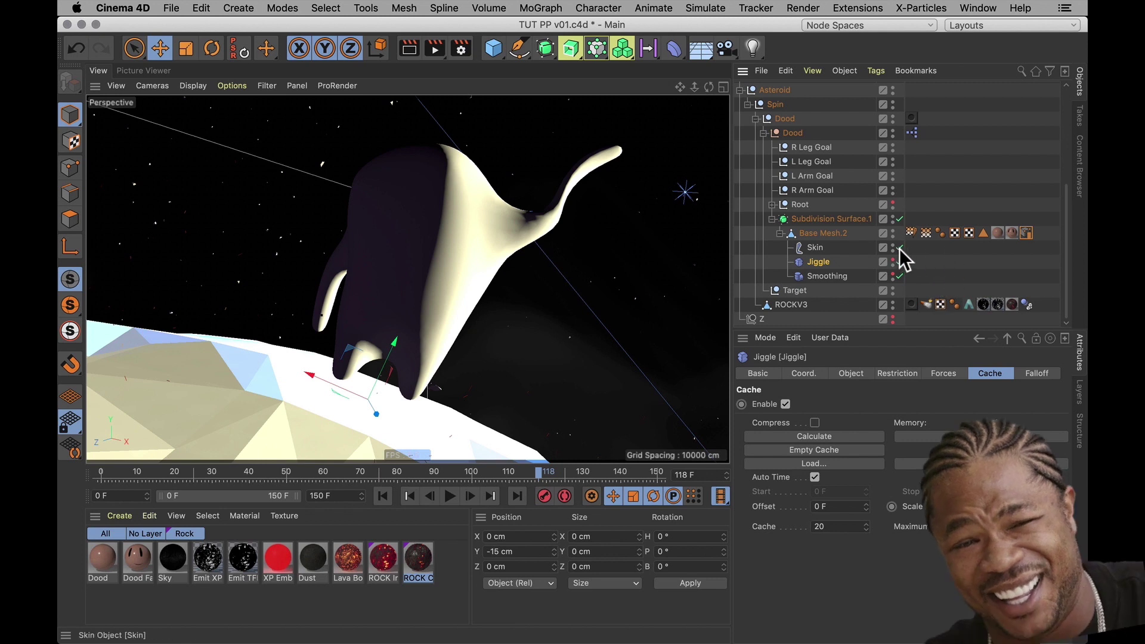
left_click_drag(899, 249, 899, 276)
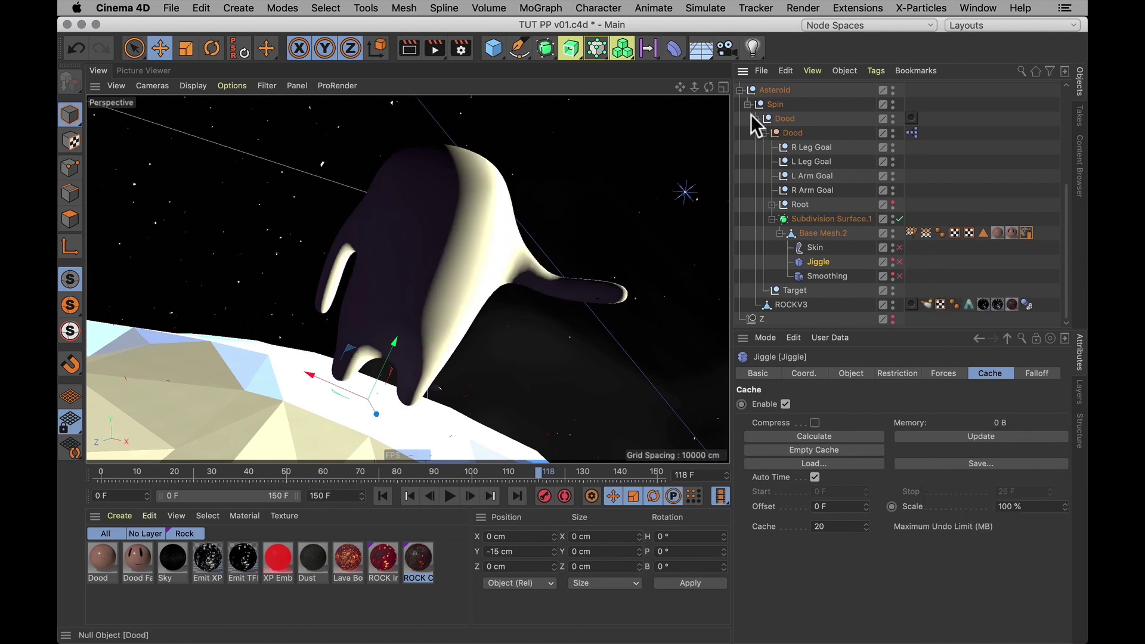
left_click(740, 90)
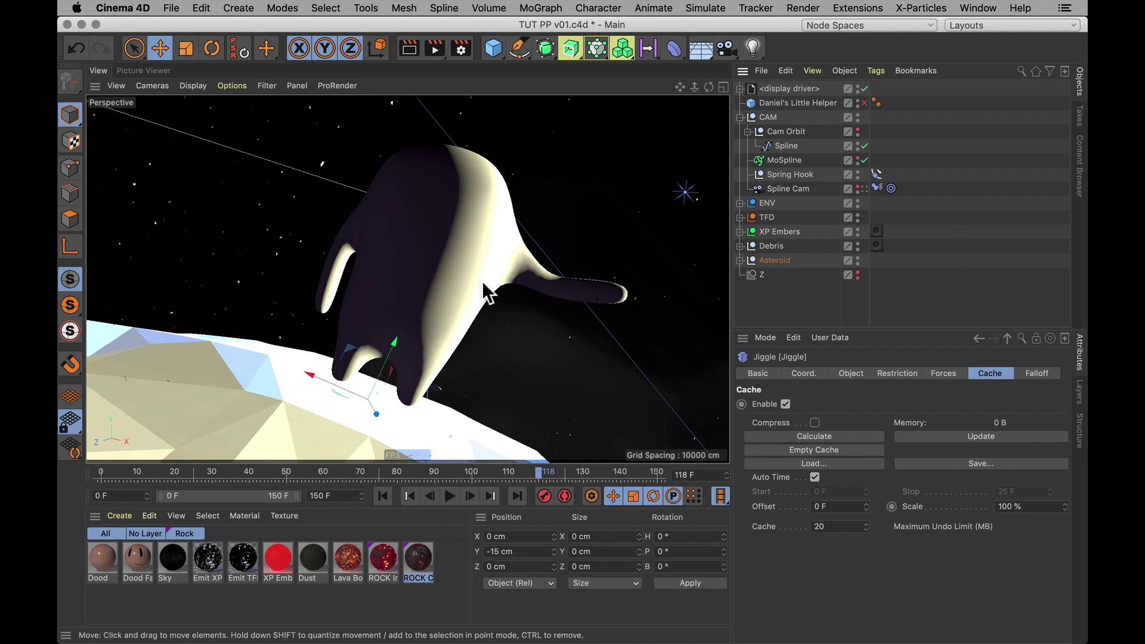
left_click_drag(488, 281, 439, 212, "alt")
left_click(739, 245)
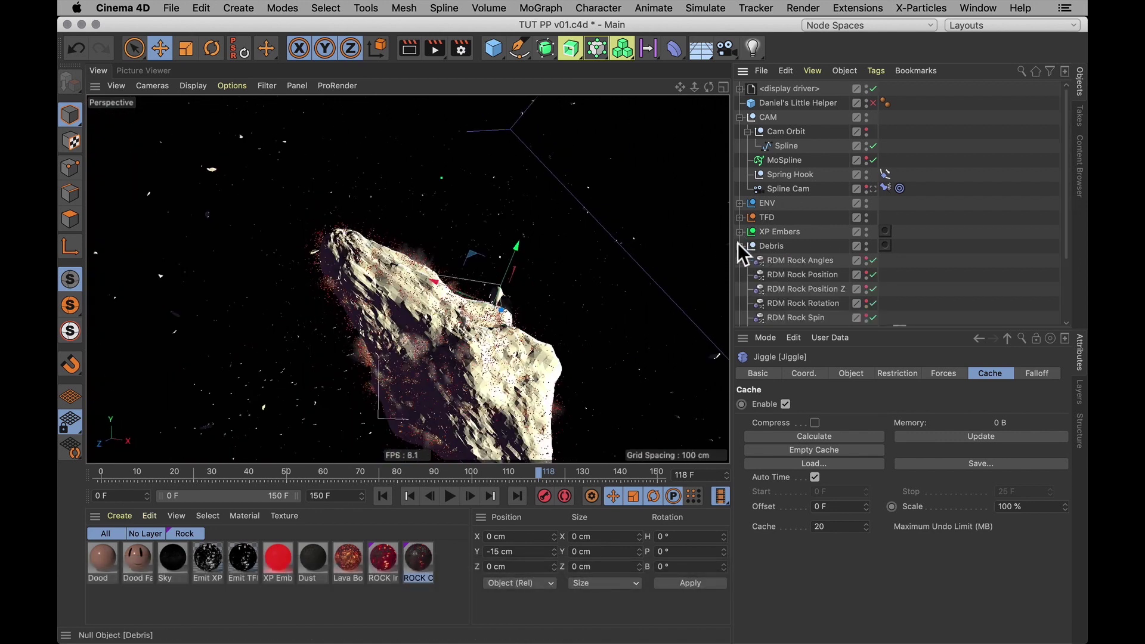
left_click(799, 247)
scroll(865, 178, "down", 3)
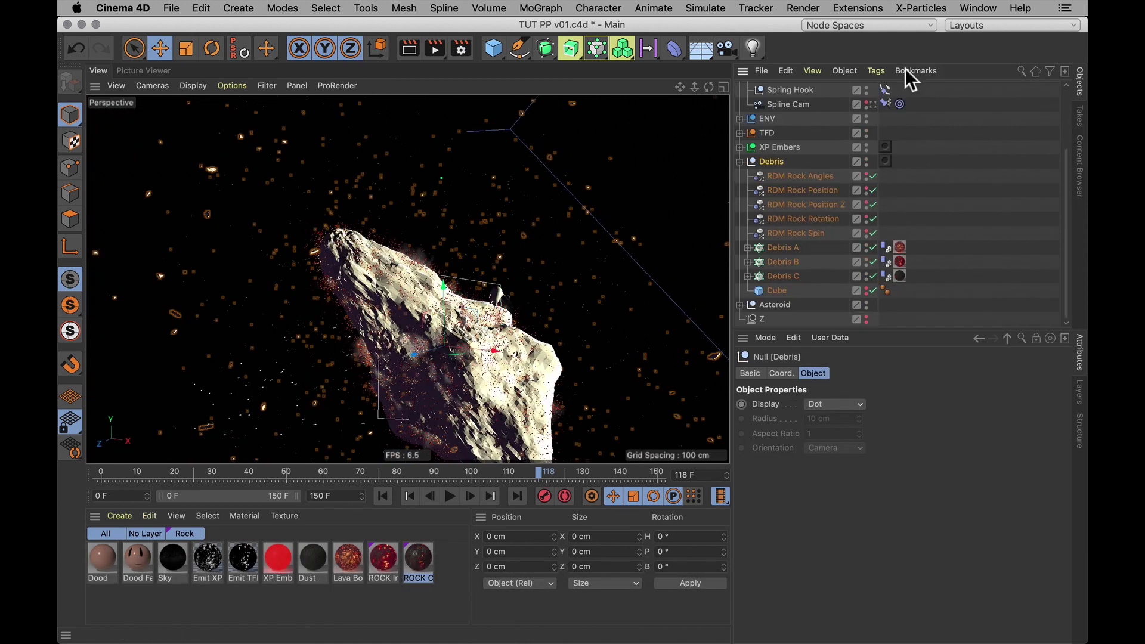
left_click(783, 248)
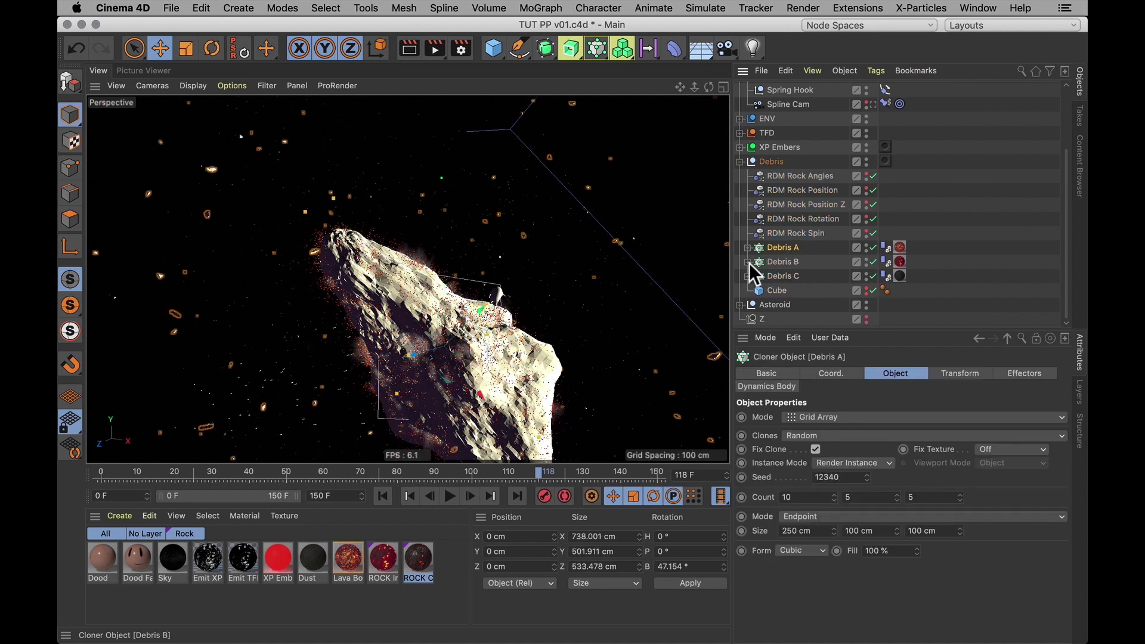
right_click(783, 247)
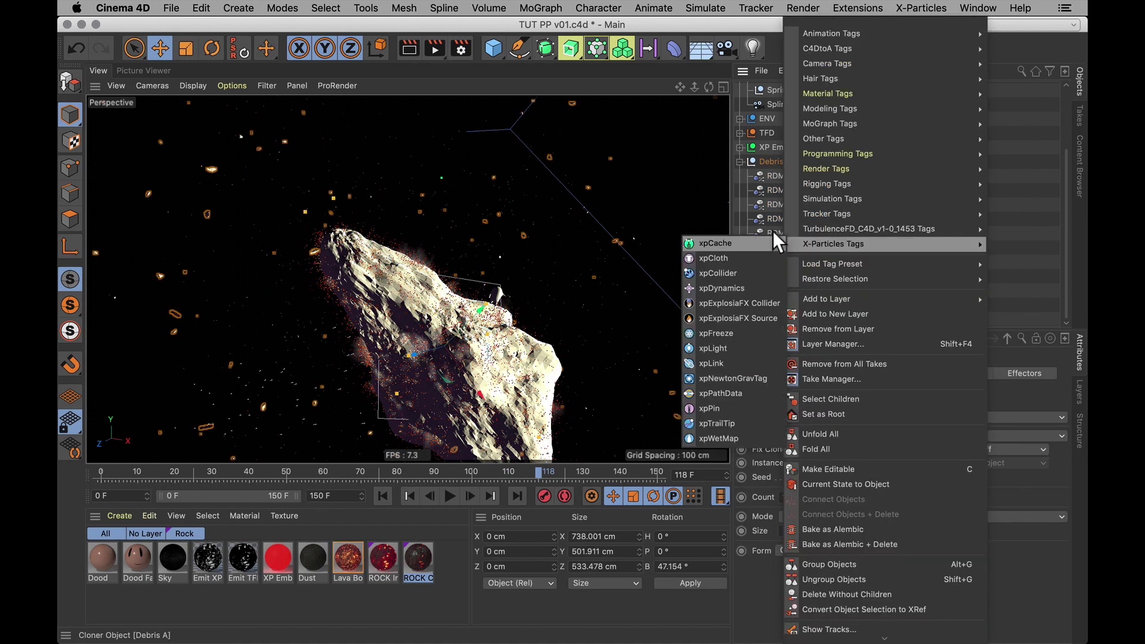
mouse_move(845, 125)
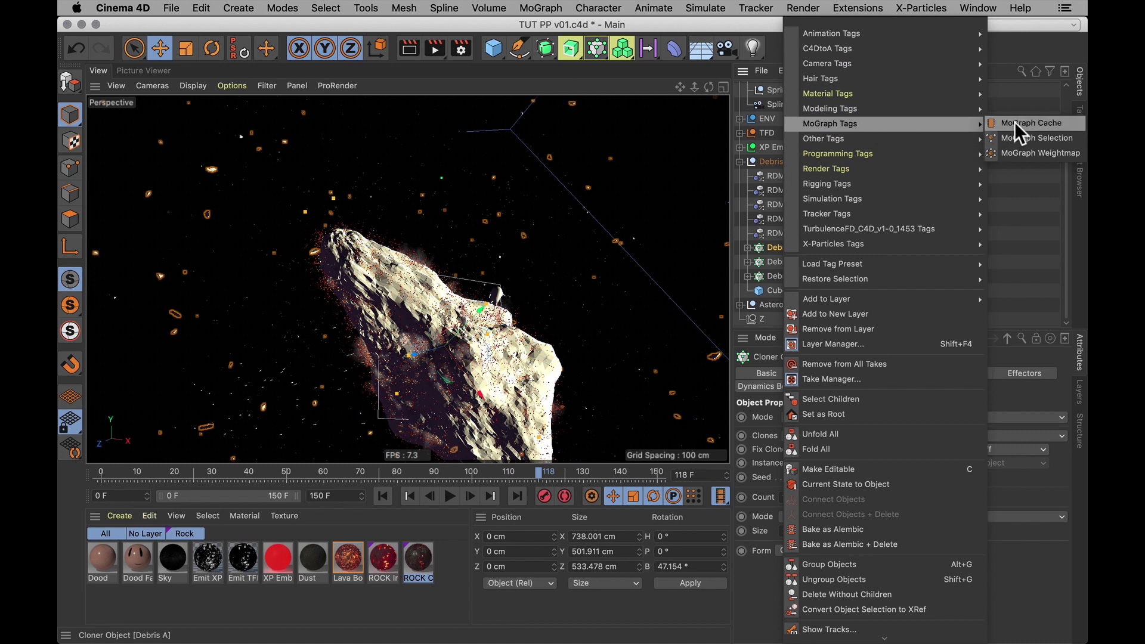
left_click(1029, 123)
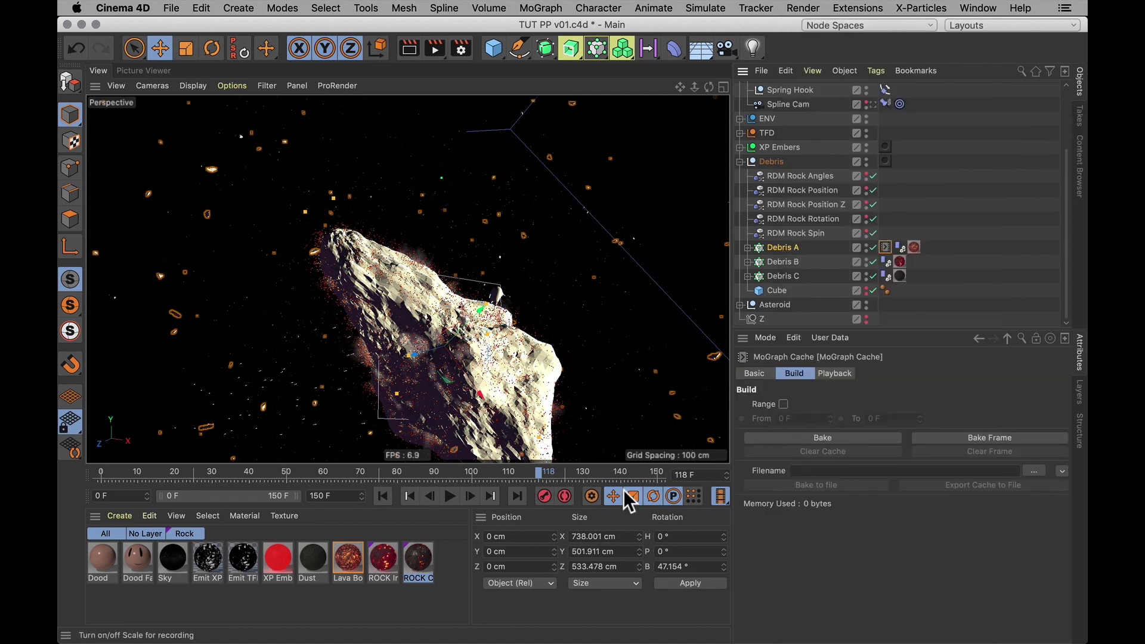
left_click(843, 441)
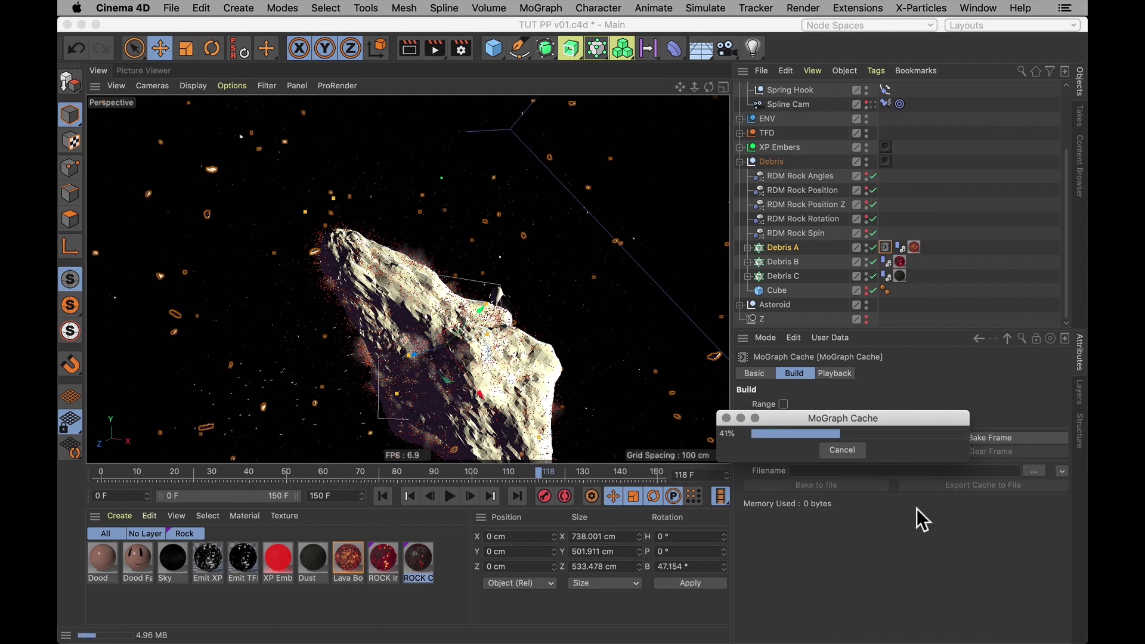
left_click(849, 452)
key("Delete")
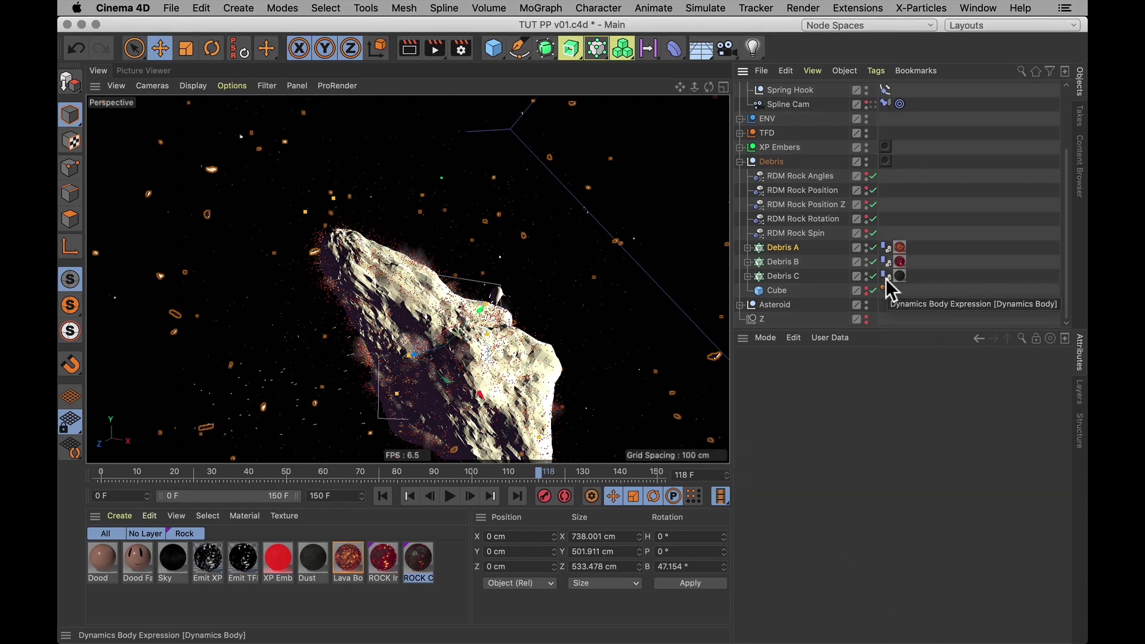
Step: Collapse and deselect Debris, and inspect Spline Cam's constraint spring settings
left_click(740, 162)
key("super+shift+a")
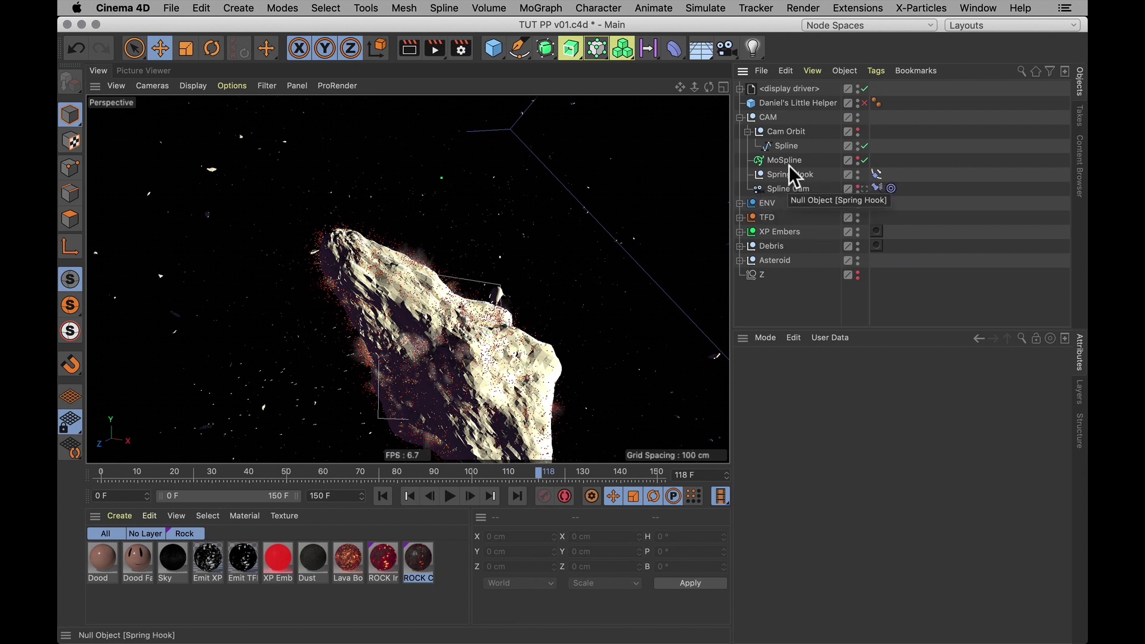
left_click(877, 188)
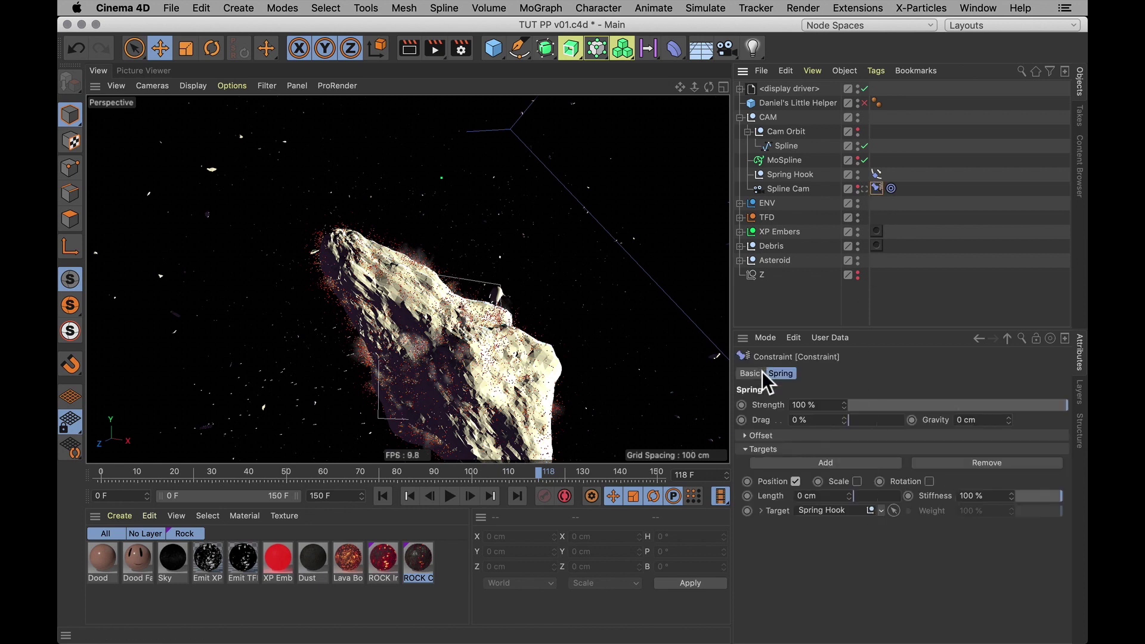
left_click(926, 238)
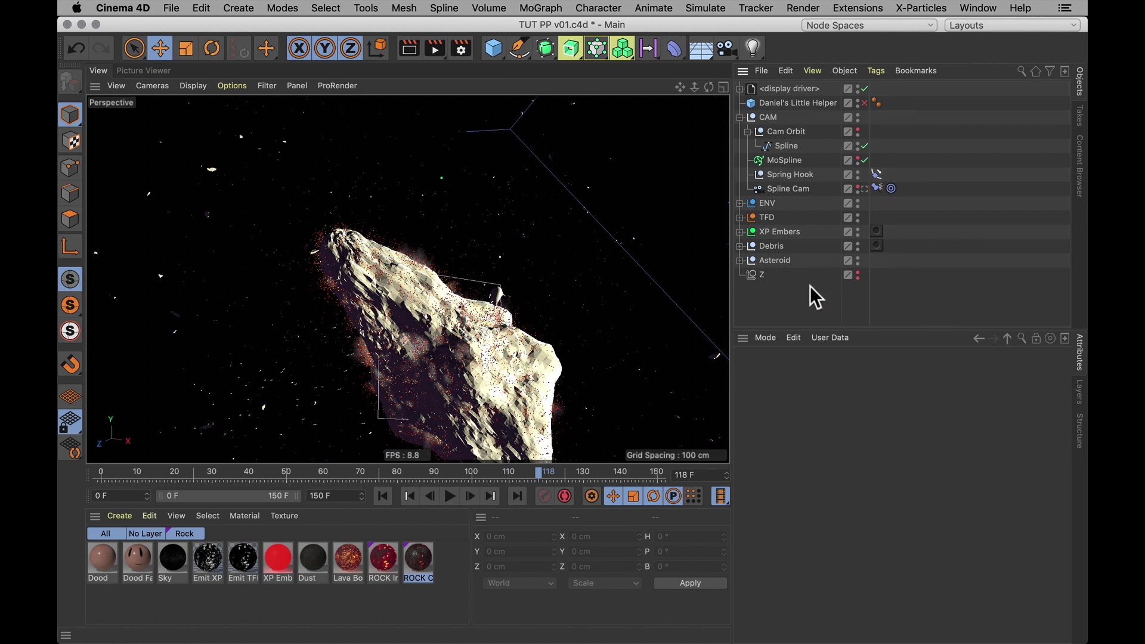
Step: Select Spline Cam and open the Timeline by searching 'timel' with Shift+C
left_click(790, 189)
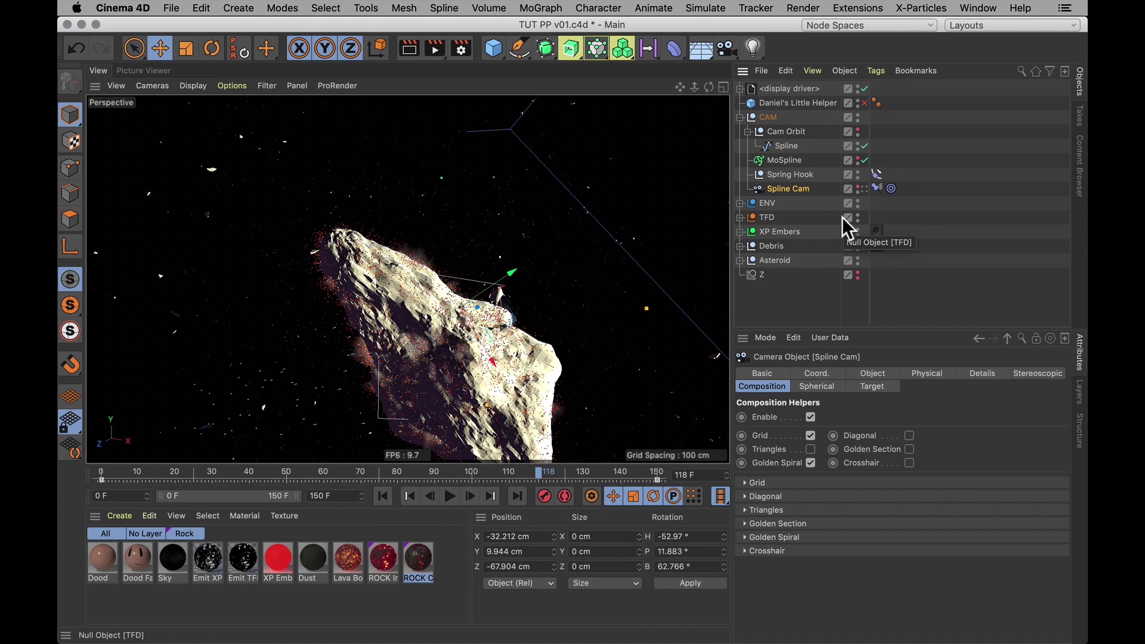
key("shift+c")
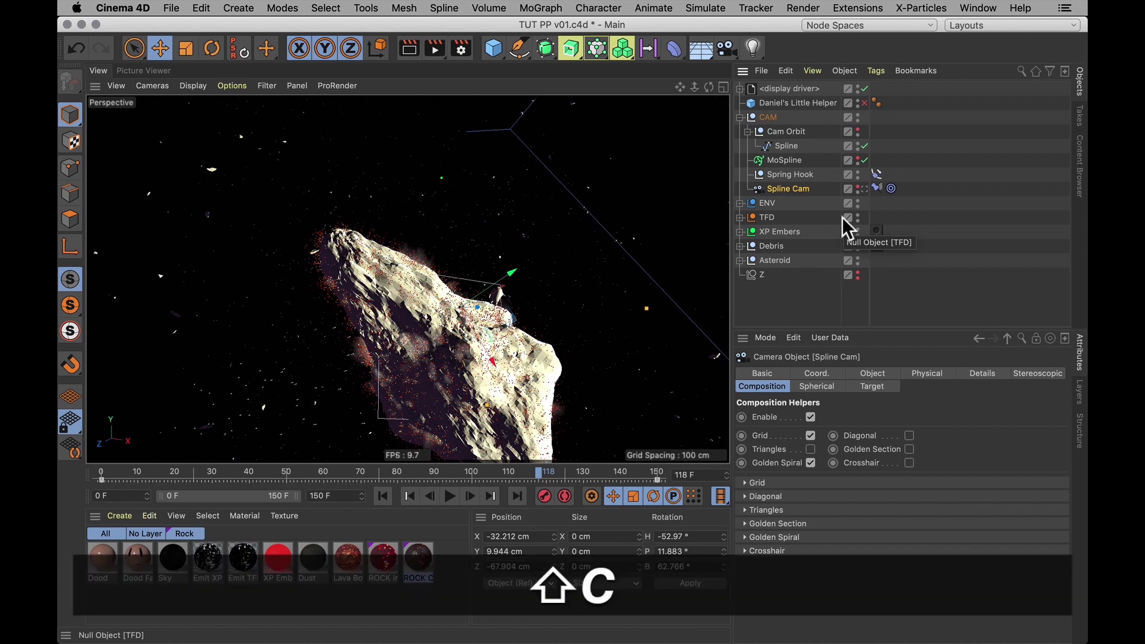
type("timel")
key("Return")
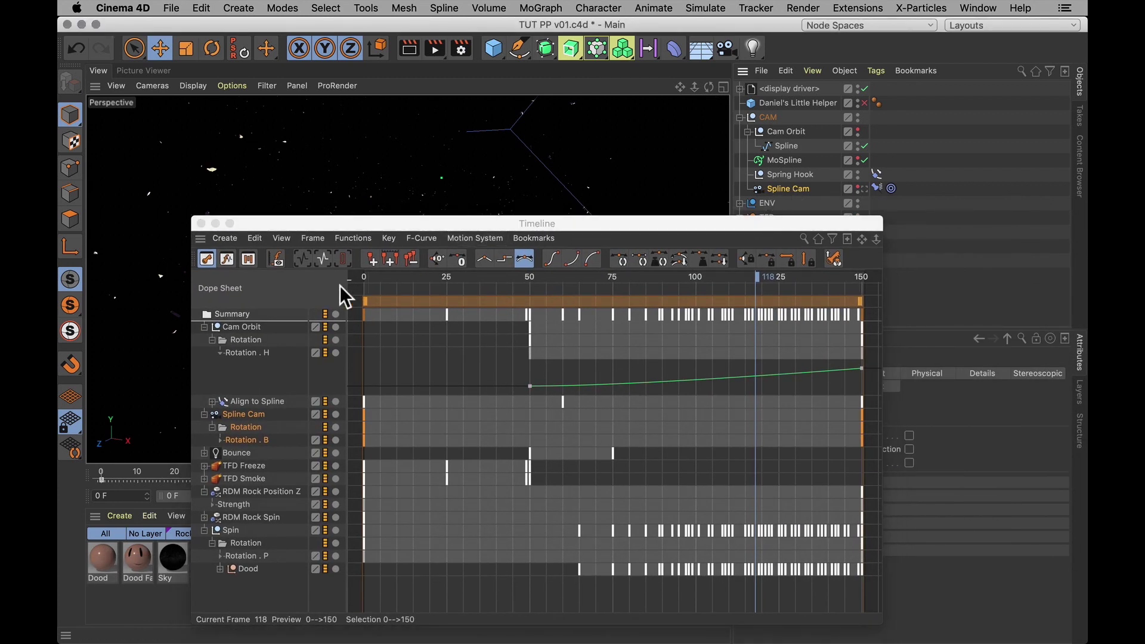
Step: Bake Spline Cam with Functions > Bake Objects, keeping Position and Rotation, then close the Timeline
left_click(352, 238)
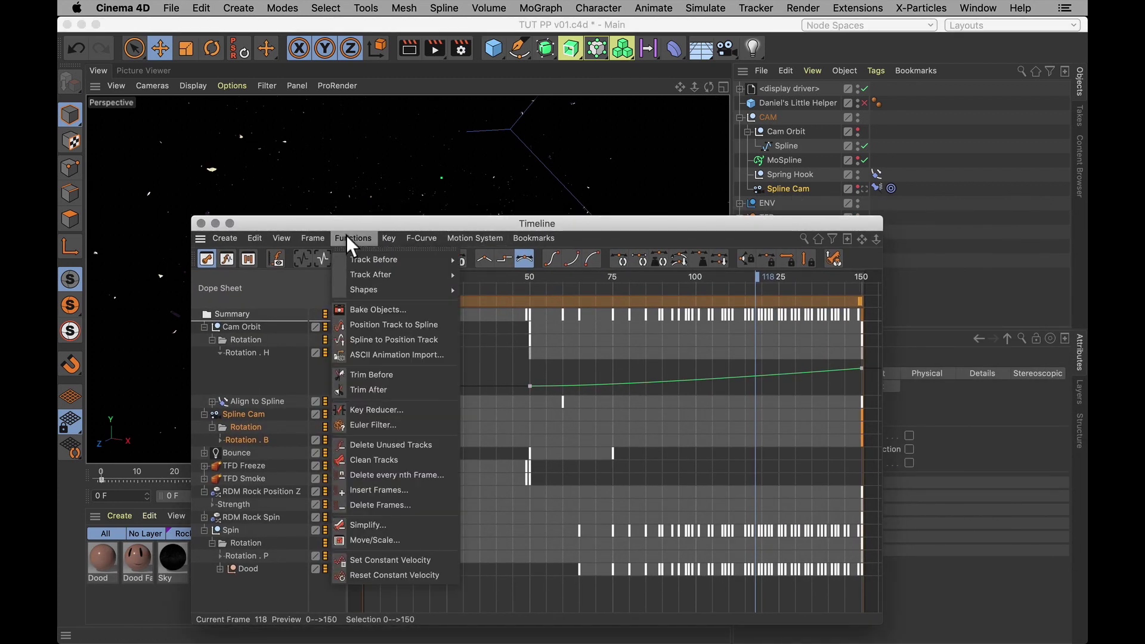
left_click(413, 309)
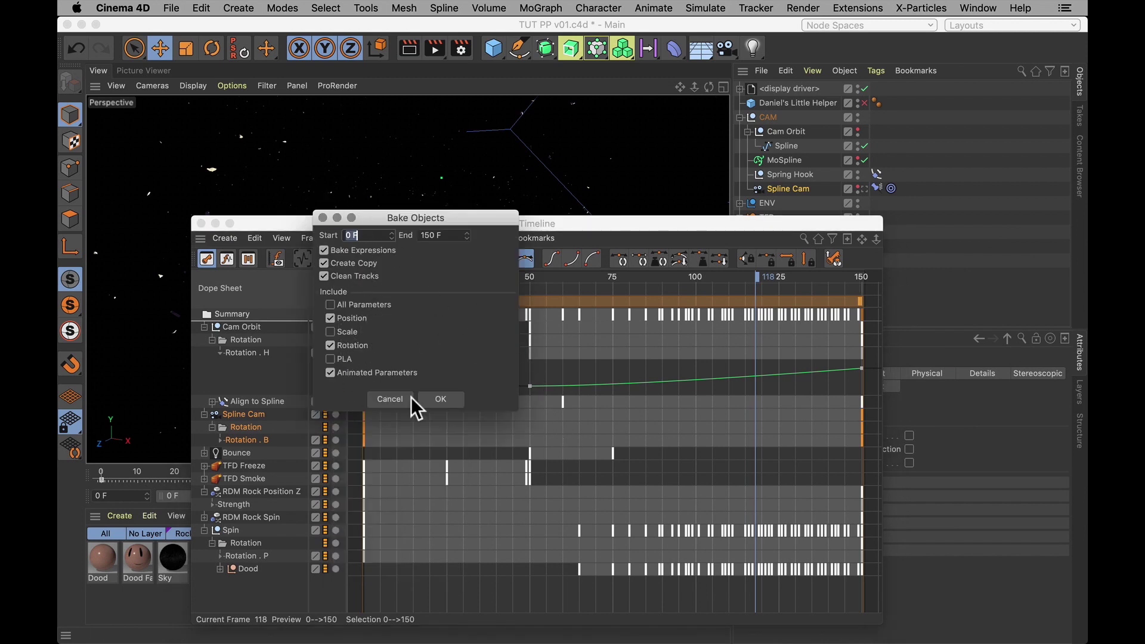
left_click(453, 399)
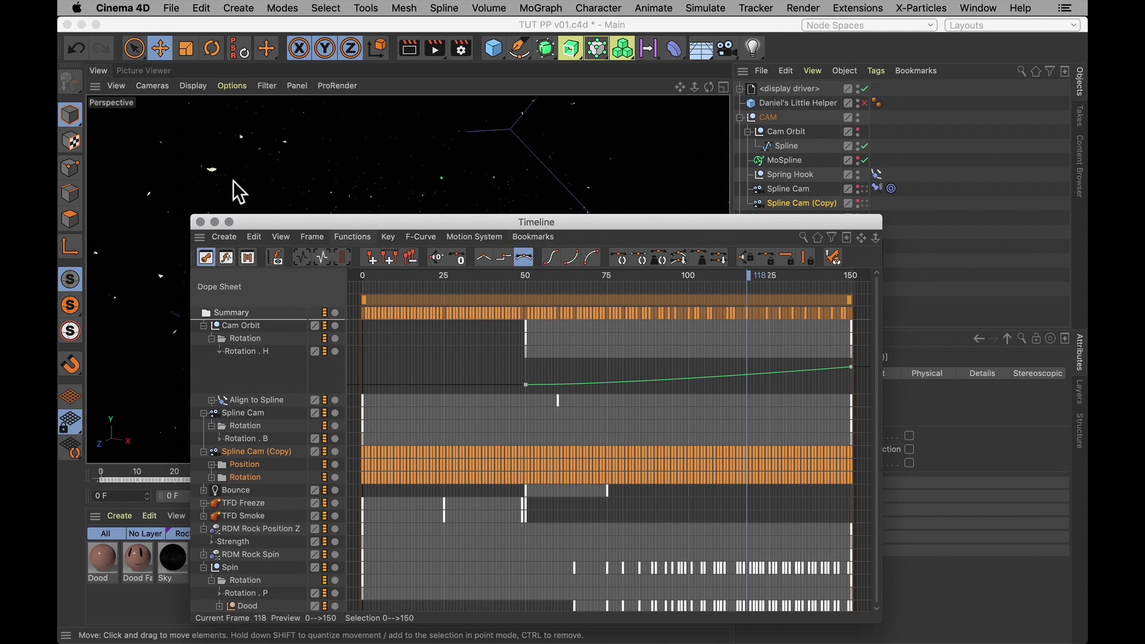
left_click(200, 221)
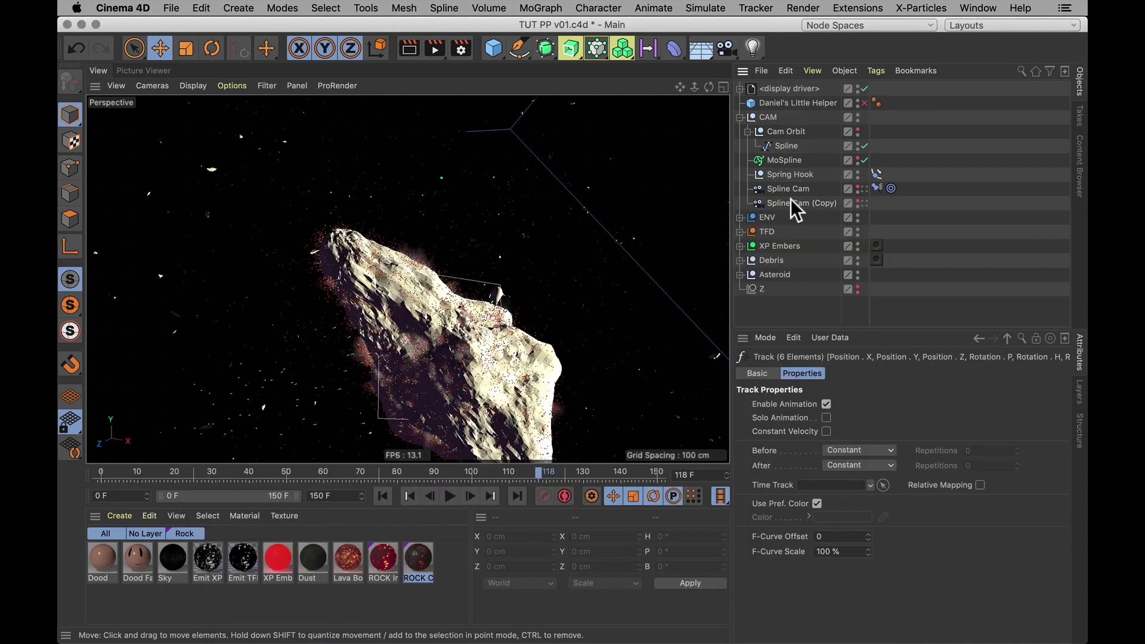
Step: Look through Spline Cam (Copy) and review the Arnold Active AOVs list in Render Settings
left_click(864, 202)
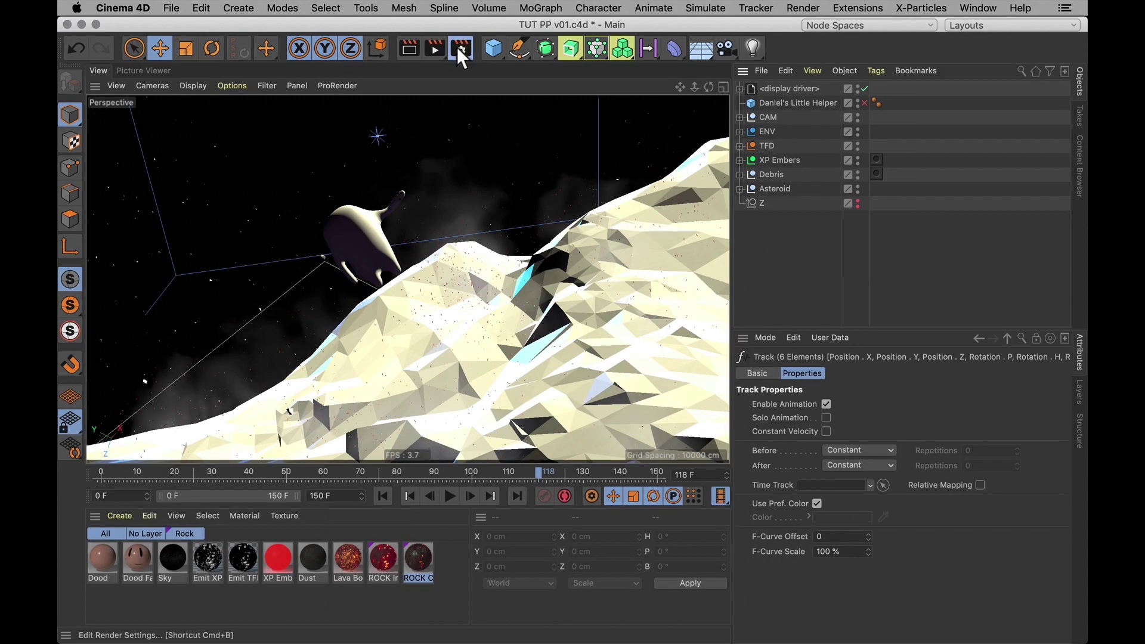
left_click(460, 49)
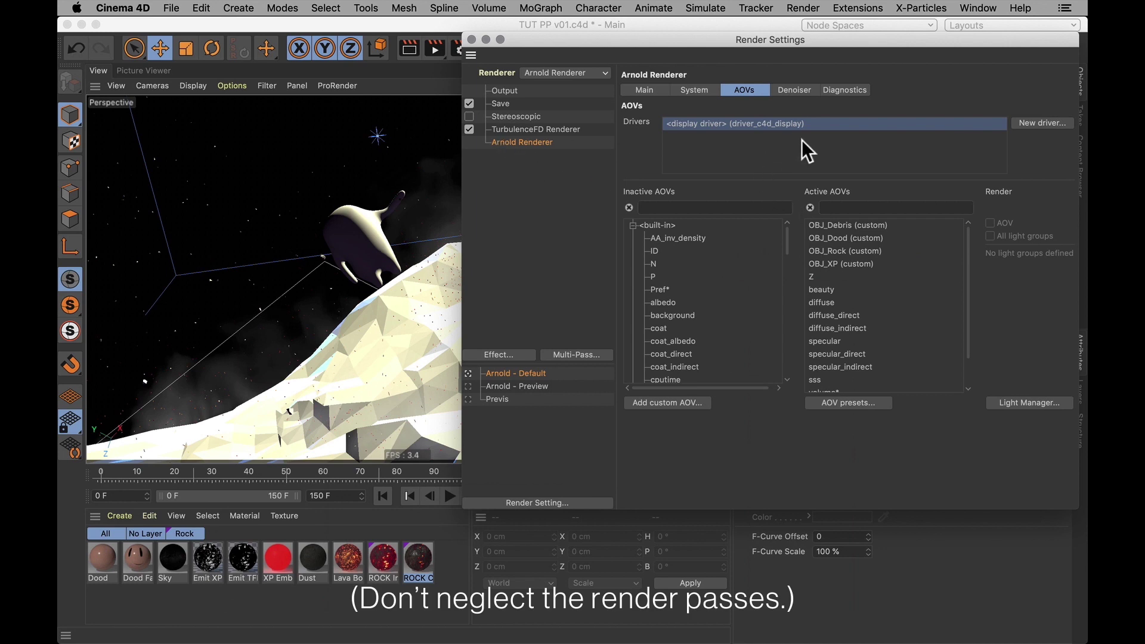
left_click_drag(969, 250, 970, 280)
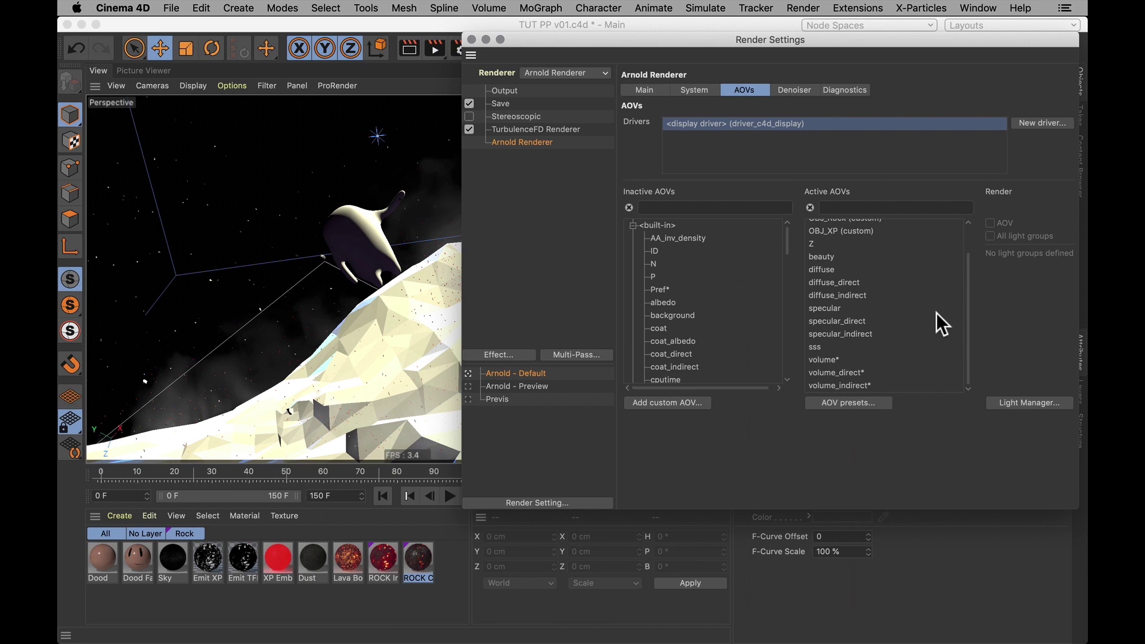
scroll(936, 353, "up", 3)
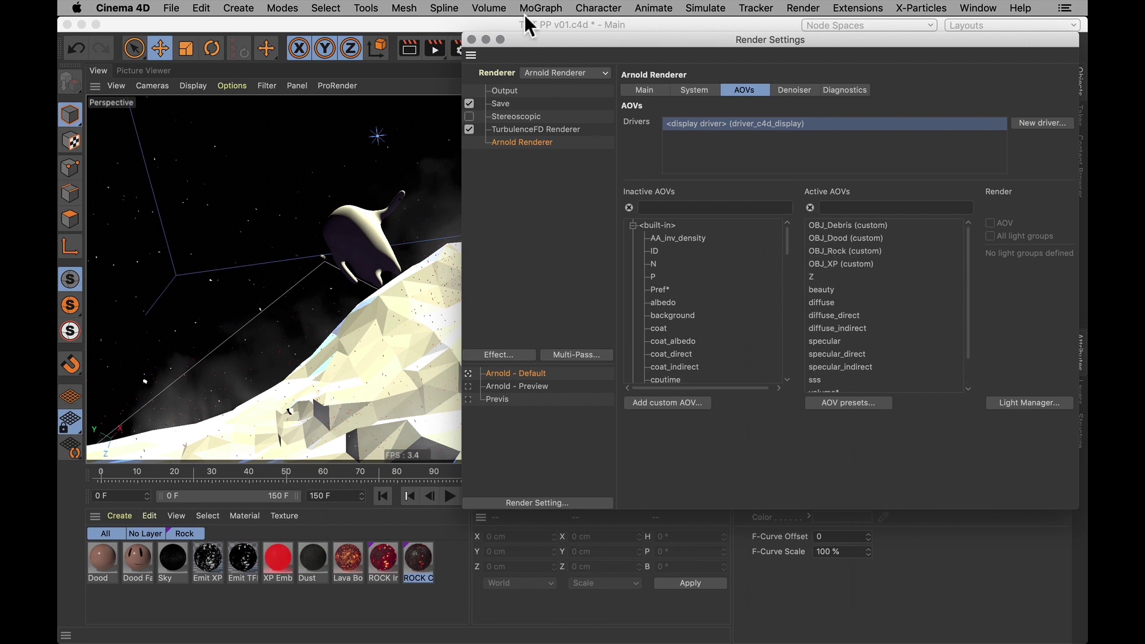
left_click(471, 39)
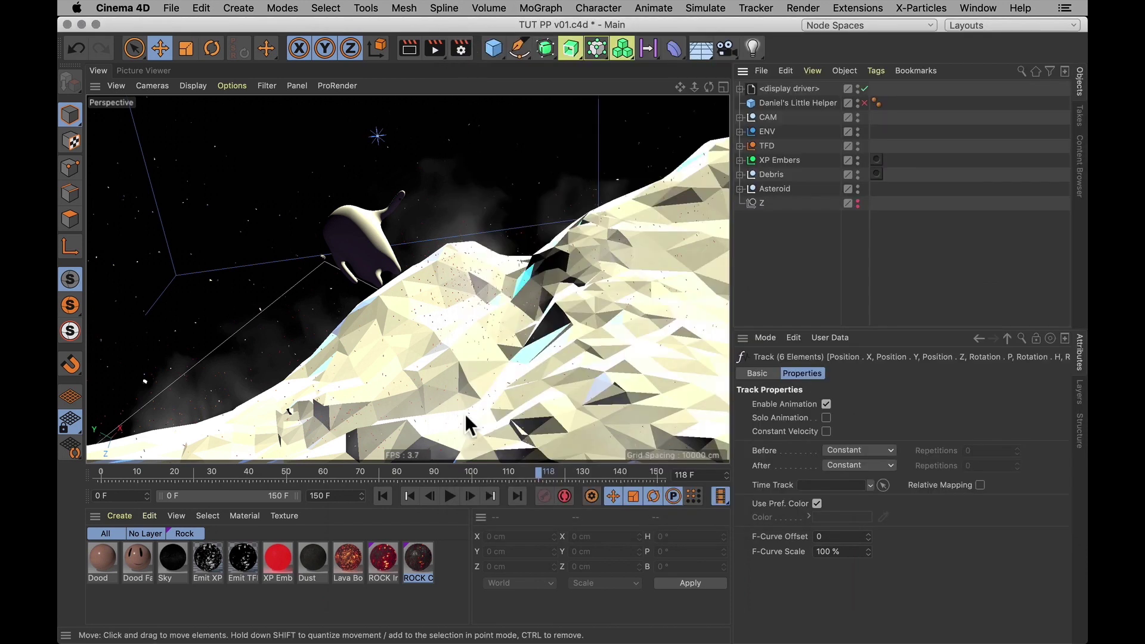
Step: Scrub the asteroid animation from frame 0 through frames 44 and 102, then back to 0
left_click(384, 496)
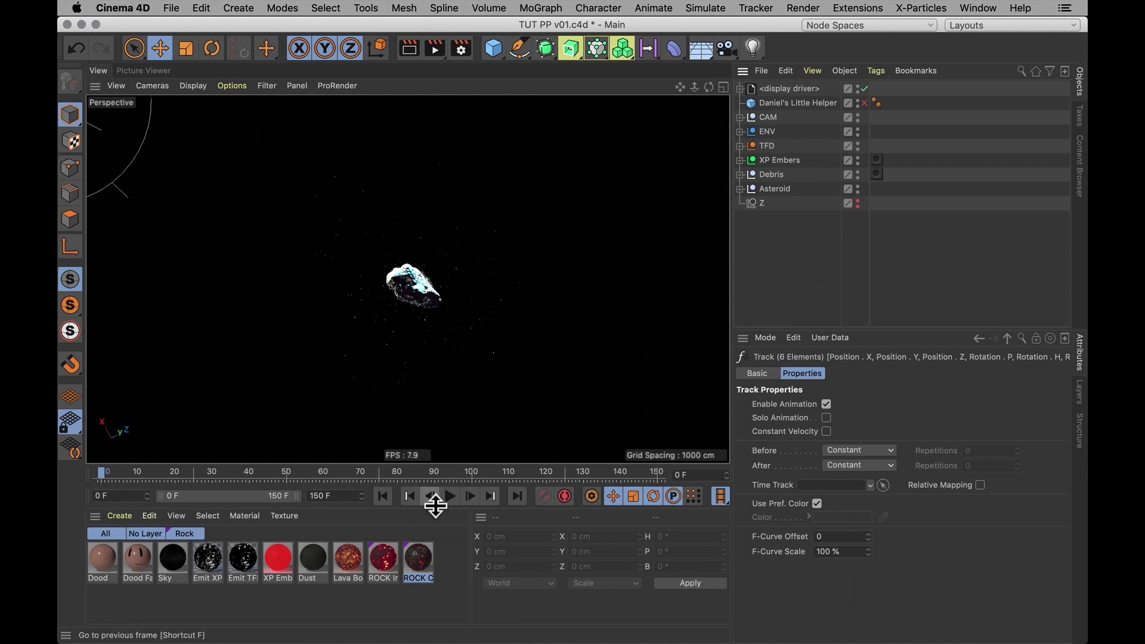
left_click_drag(226, 467, 356, 474)
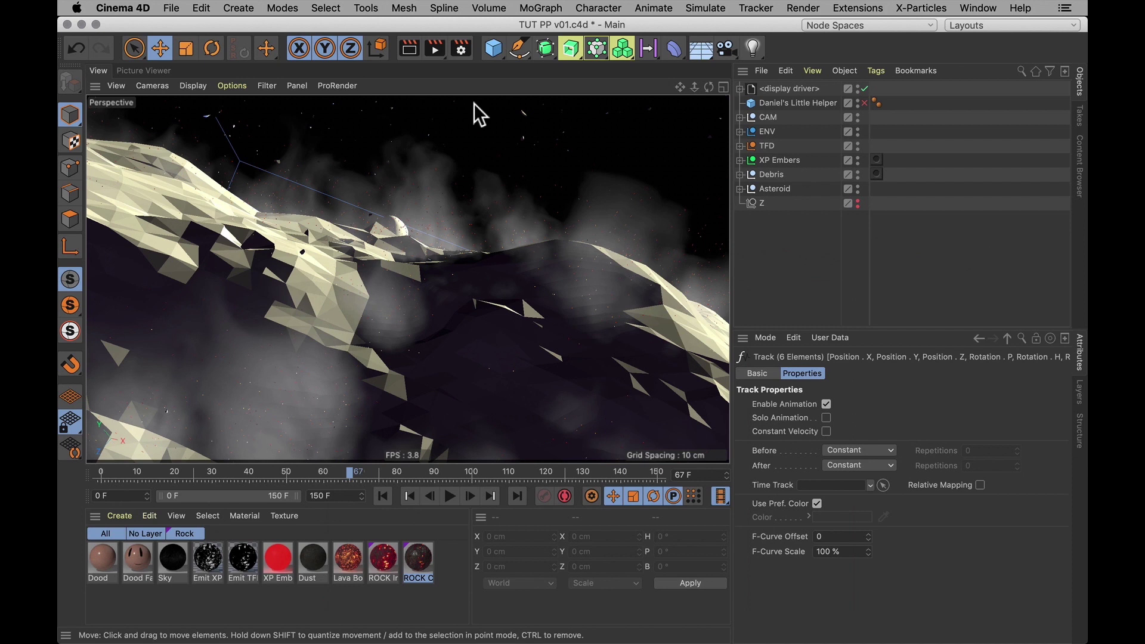
left_click_drag(350, 470, 505, 478)
left_click_drag(141, 470, 82, 474)
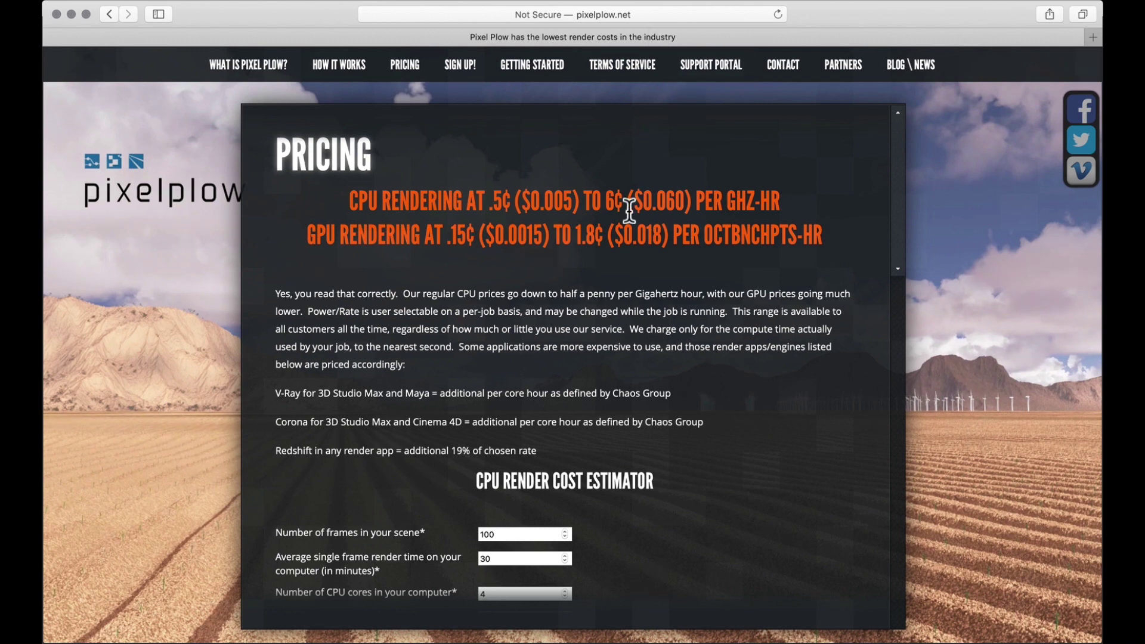
Step: Price 150 frames at 6 minutes on 8 cores, 16 hyperthreads, 2.4 GHz, with power 3.2
scroll(545, 268, "down", 5)
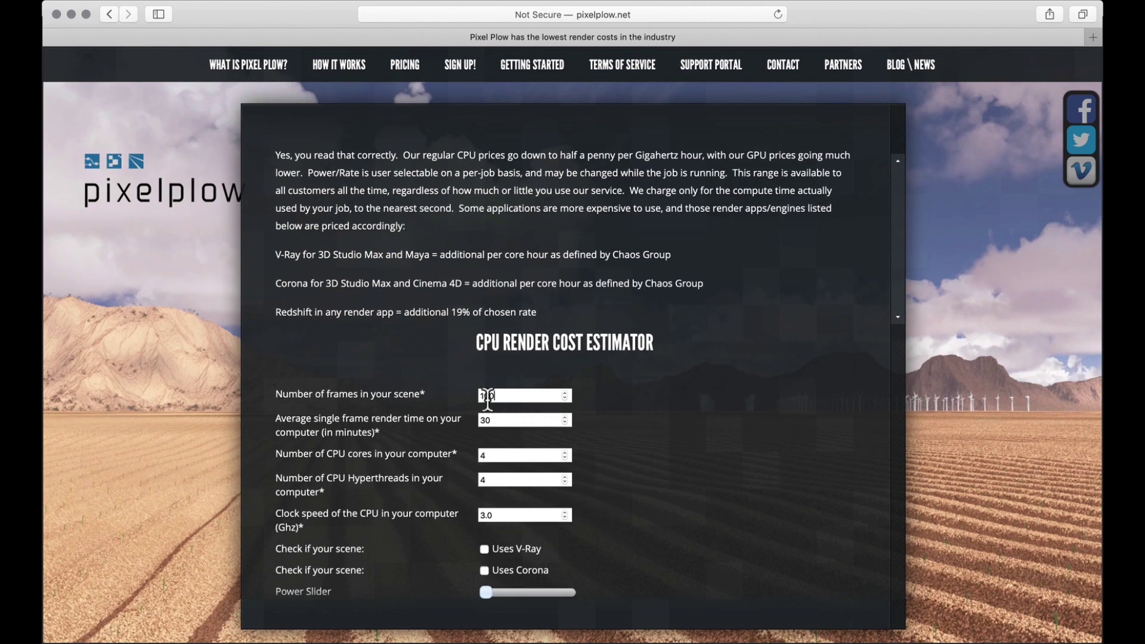
key("BackSpace")
key("BackSpace")
type("50")
key("Tab")
type("6")
key("Tab")
type("8")
key("Tab")
type("16")
key("Tab")
type("2.4")
scroll(623, 465, "down", 3)
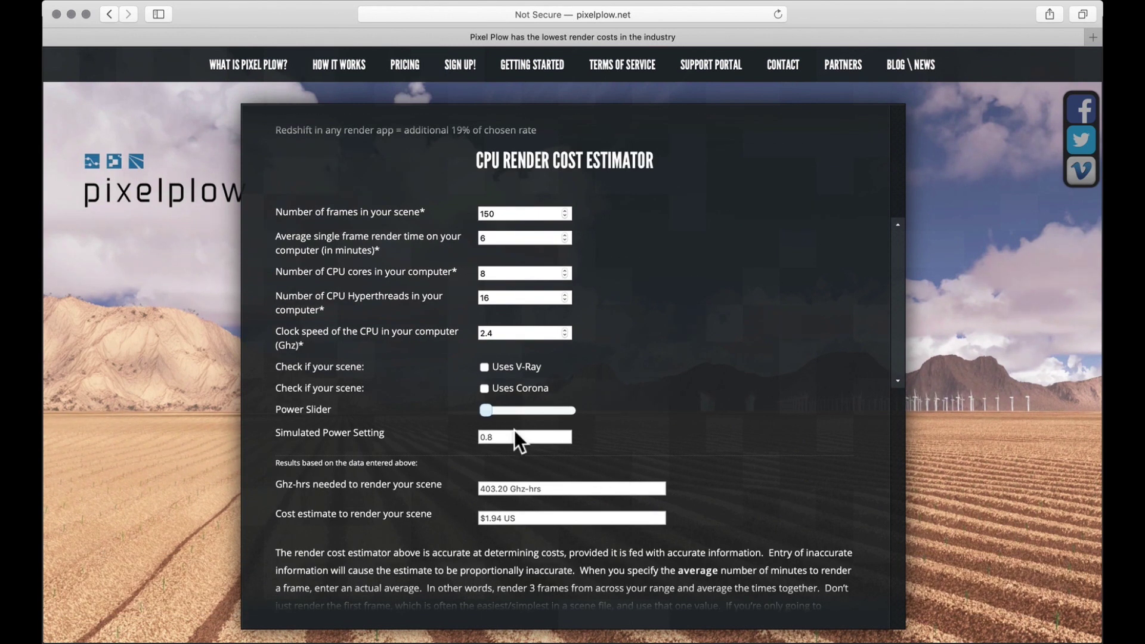
left_click_drag(486, 409, 434, 401)
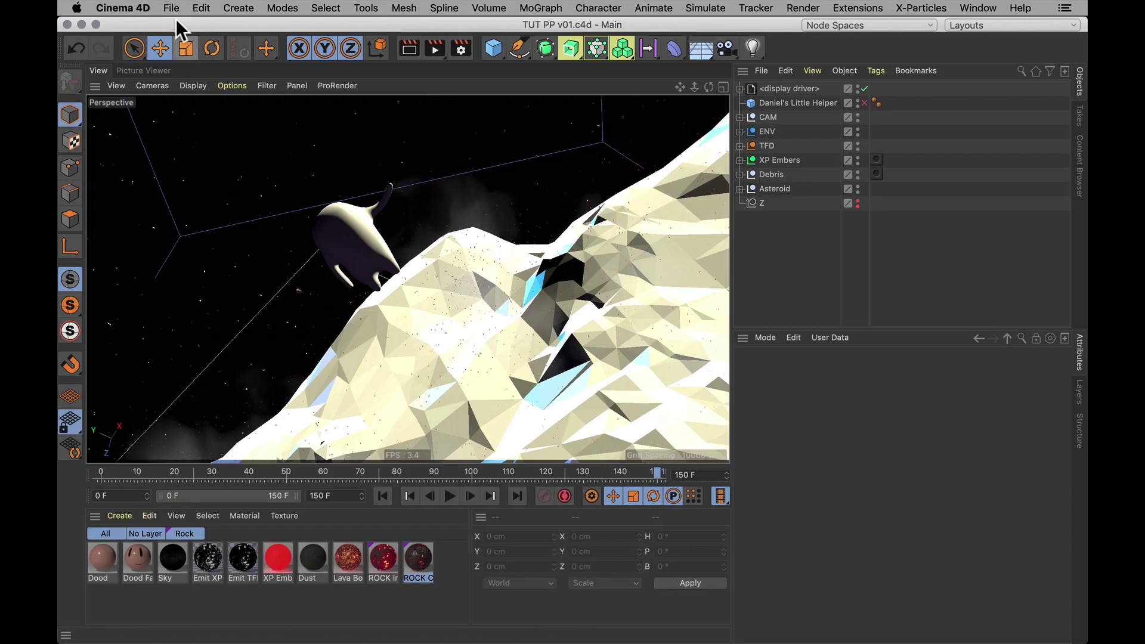
Step: Save the project with assets as 'TUT PP v01 PP' in the CG › PP folder
left_click(173, 8)
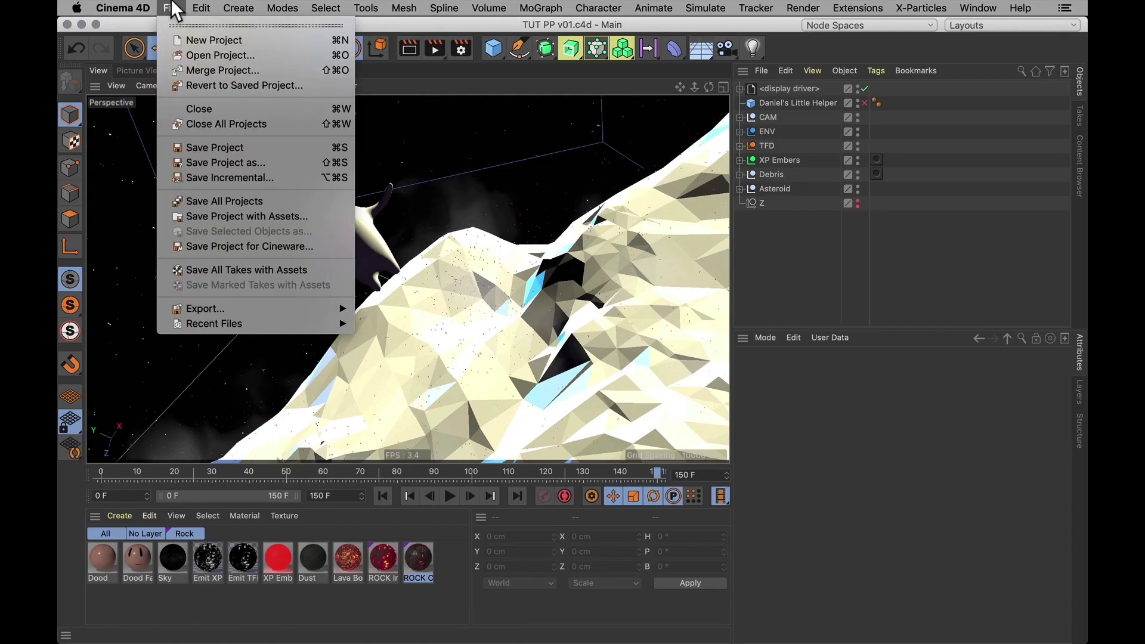
left_click(310, 217)
left_click(492, 173)
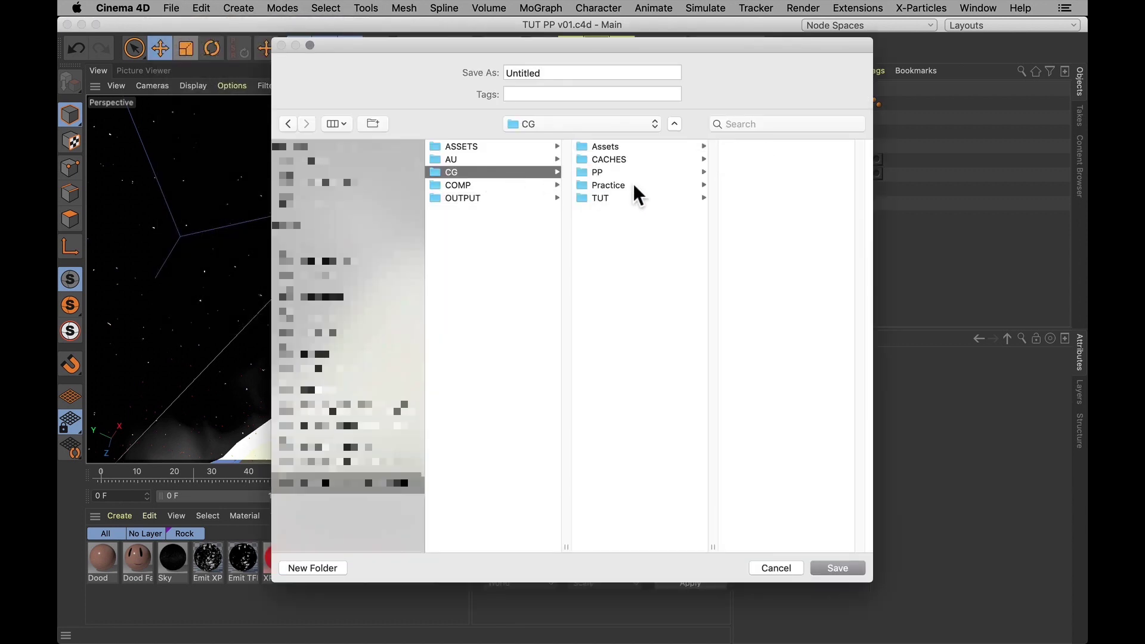
left_click(608, 173)
double_click(544, 73)
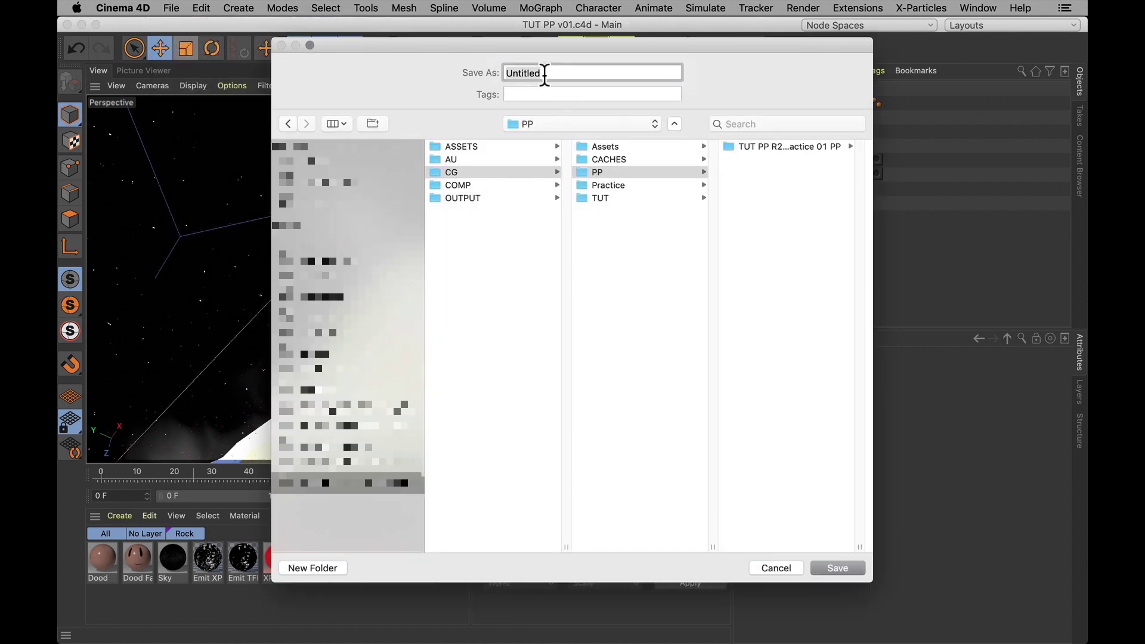
type("TUT PP ")
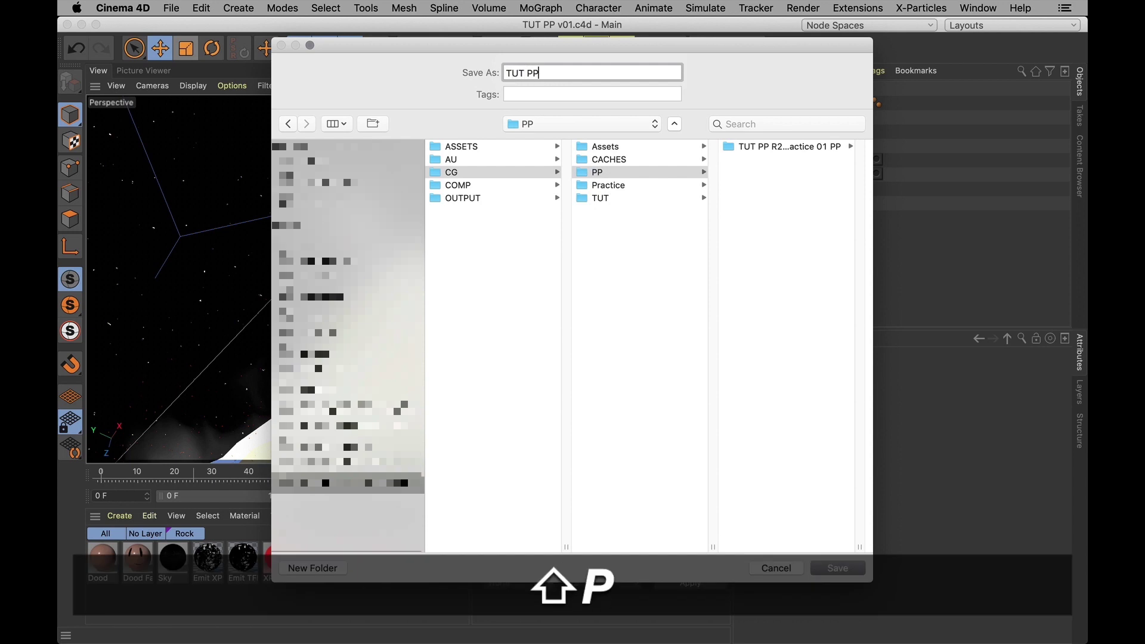
type("v01")
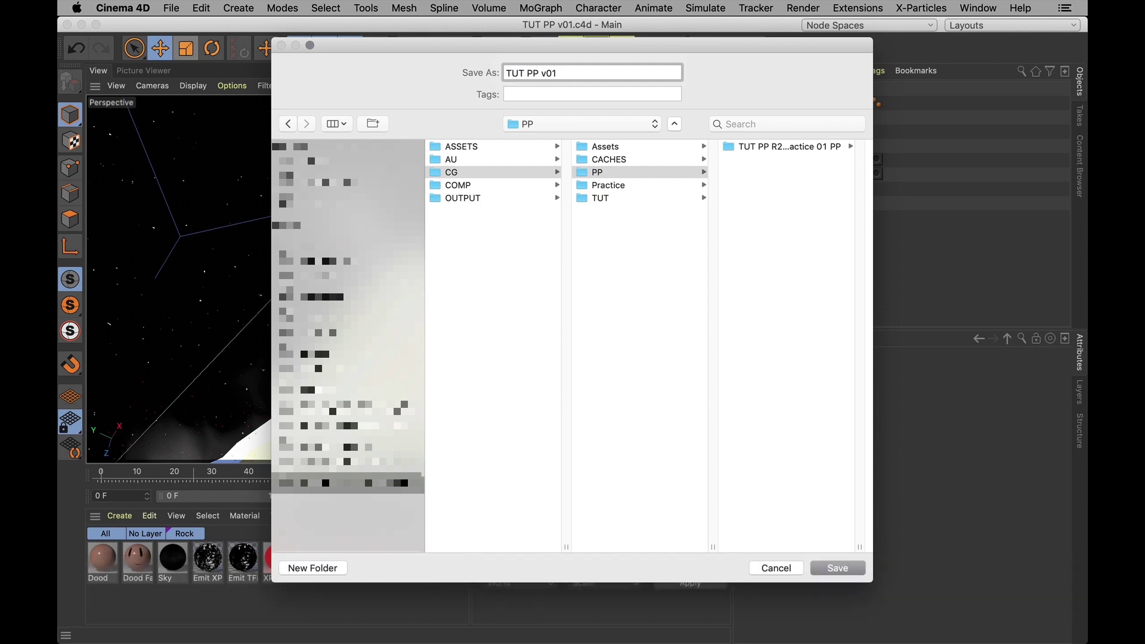
type(" PP")
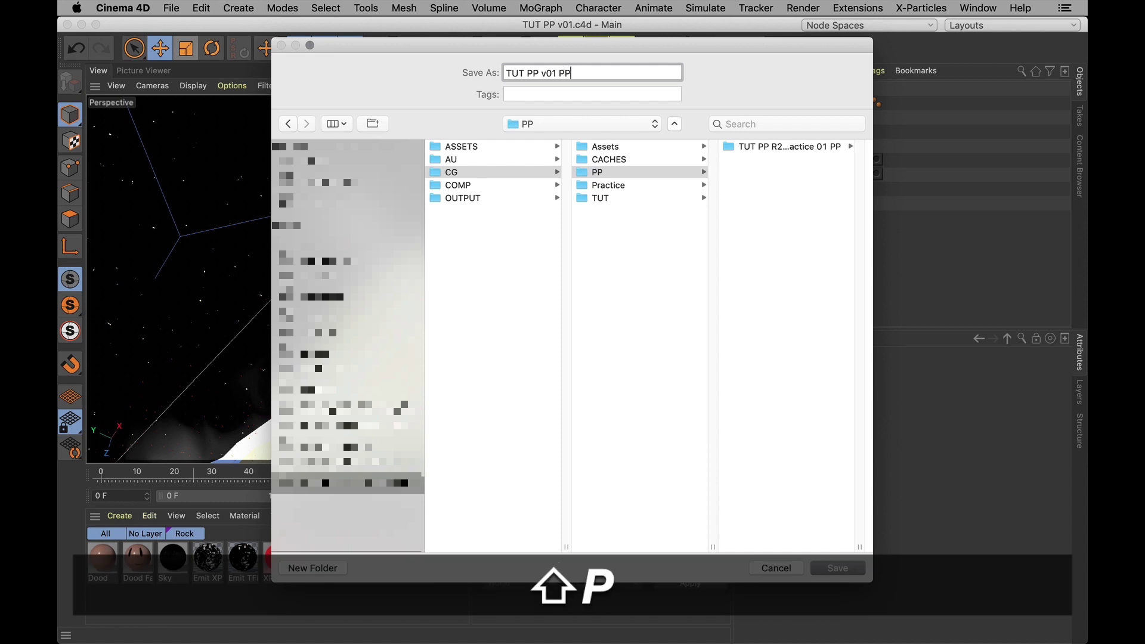
key("Return")
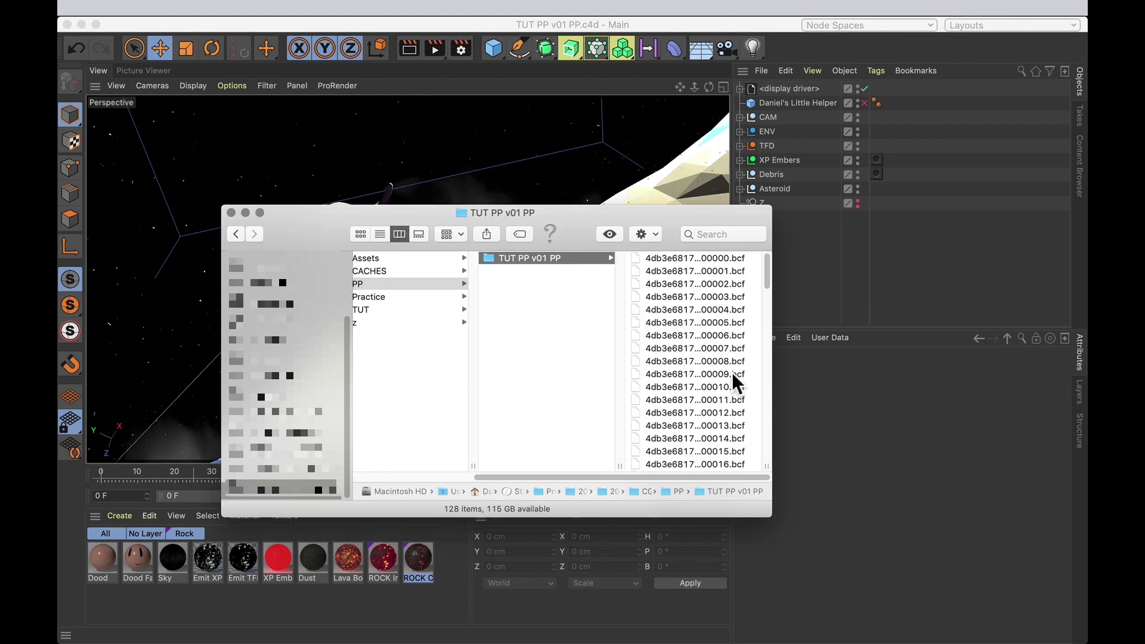
Step: Browse the .bcf caches, tex folder, scene file and final cache 00000125.bcf in TUT PP v01 PP
scroll(731, 372, "down", 15)
scroll(732, 372, "down", 20)
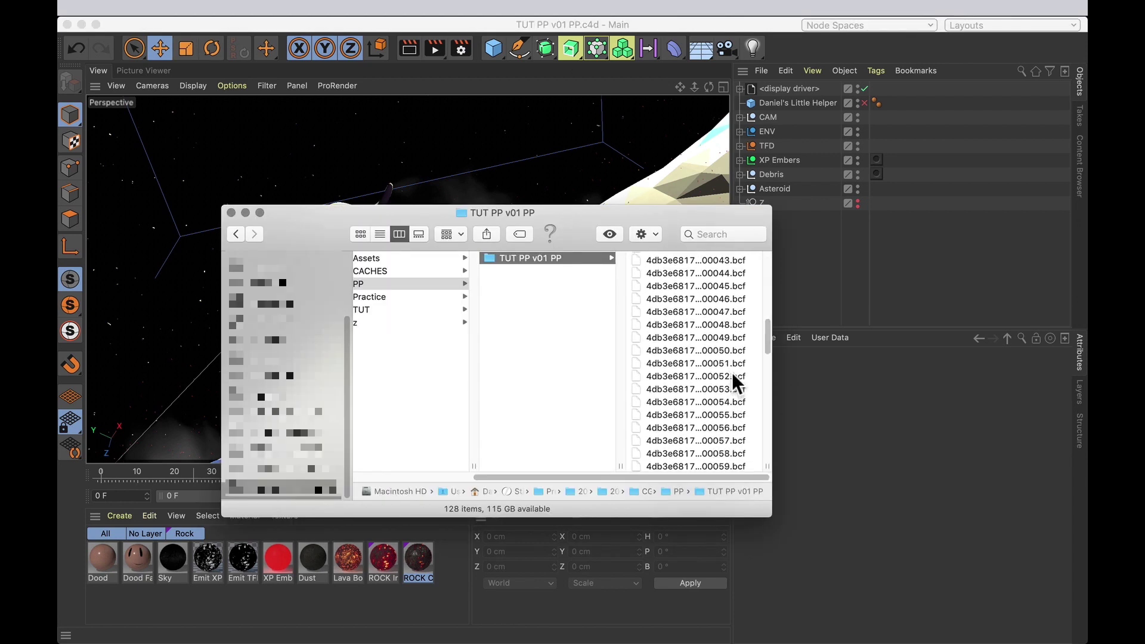
left_click(667, 453)
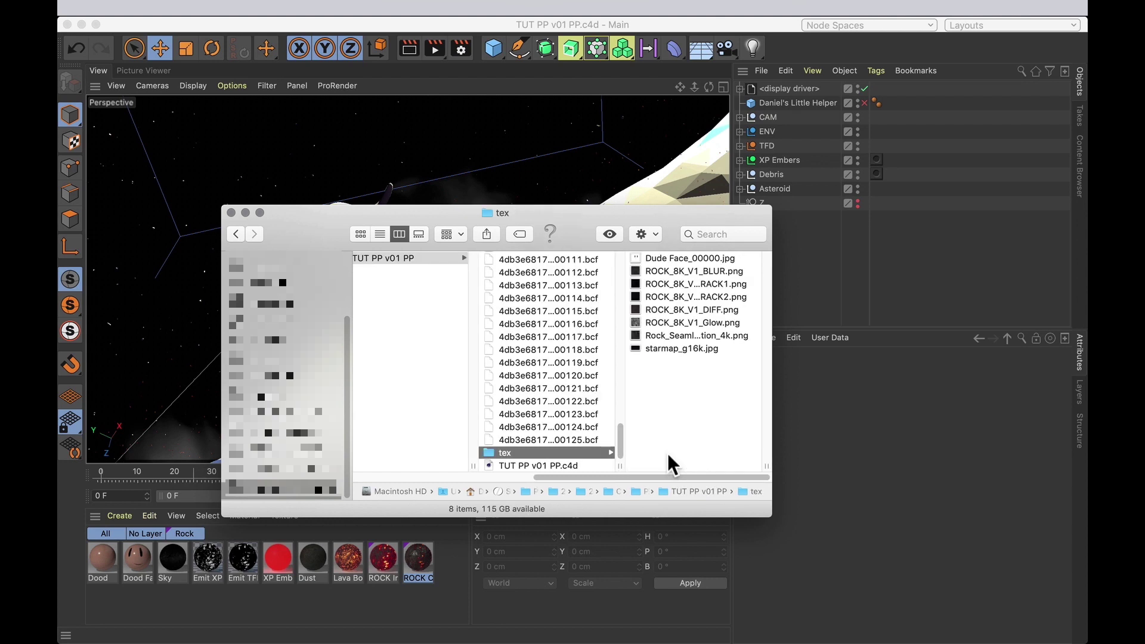
key("Down")
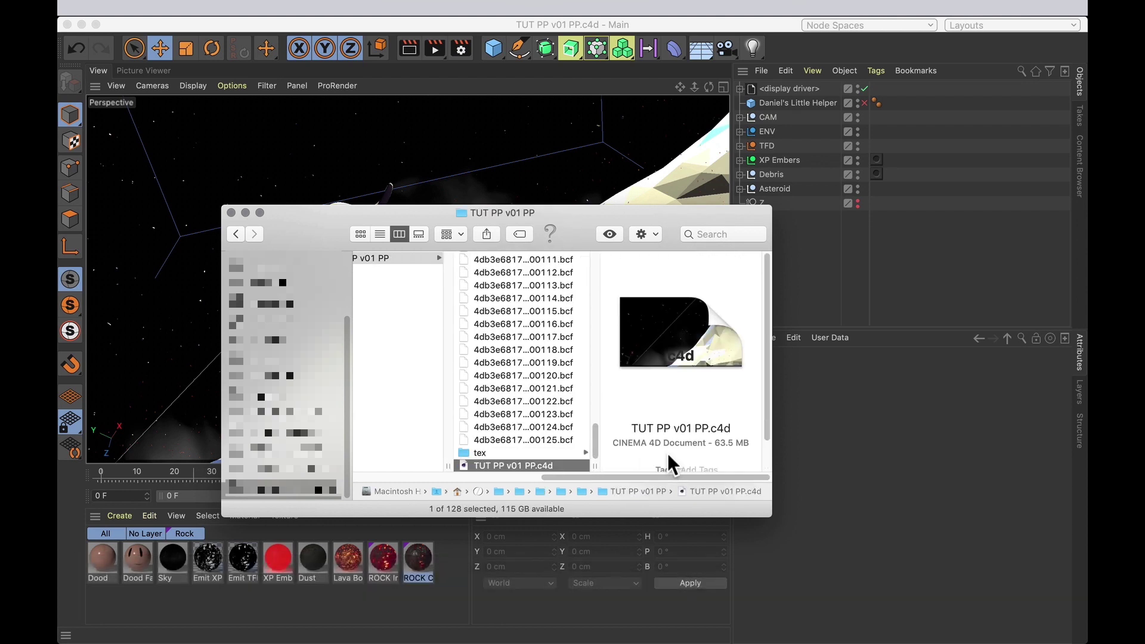
left_click(579, 439)
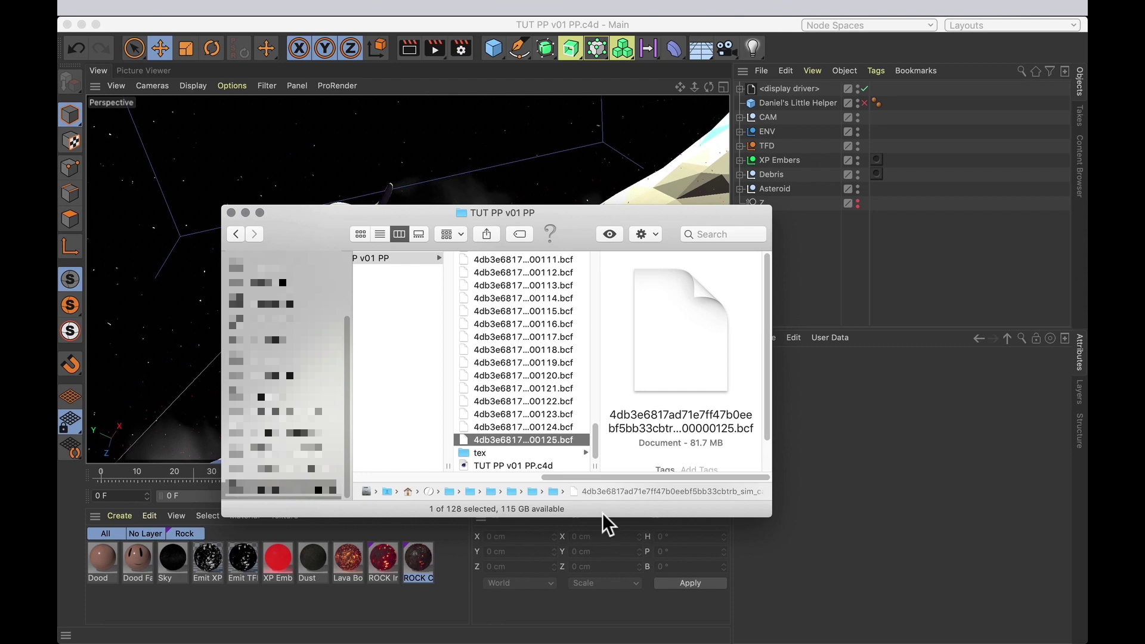
Step: Select all .bcf cache files 00000 through 00125 and move them to the trash
scroll(567, 464, "up", 20)
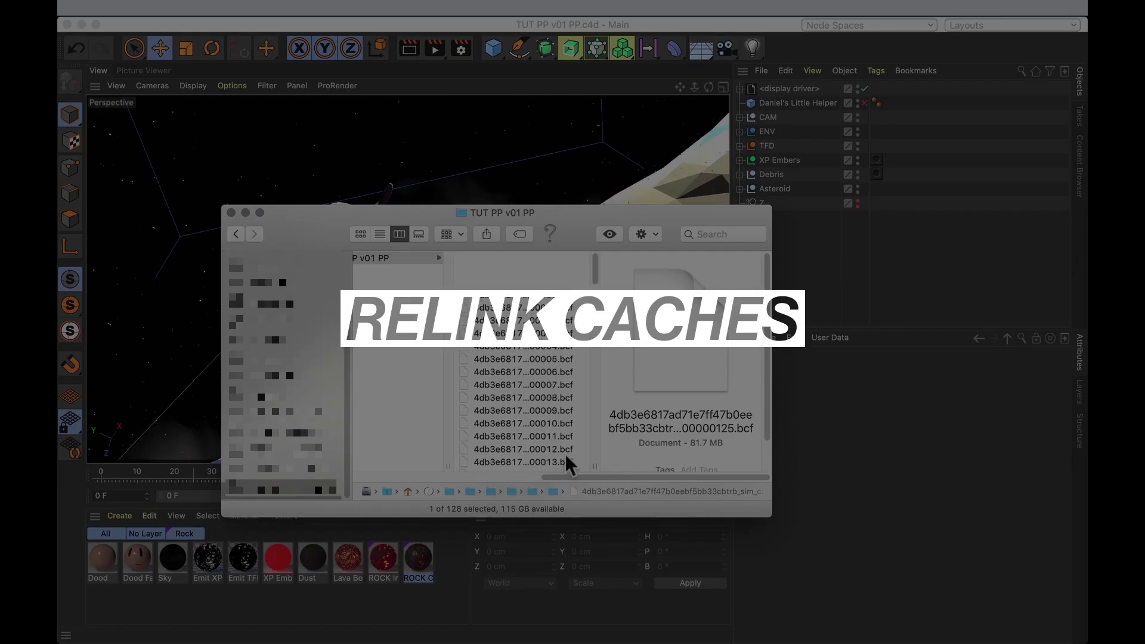
left_click(558, 267, "shift")
key("shift+Up")
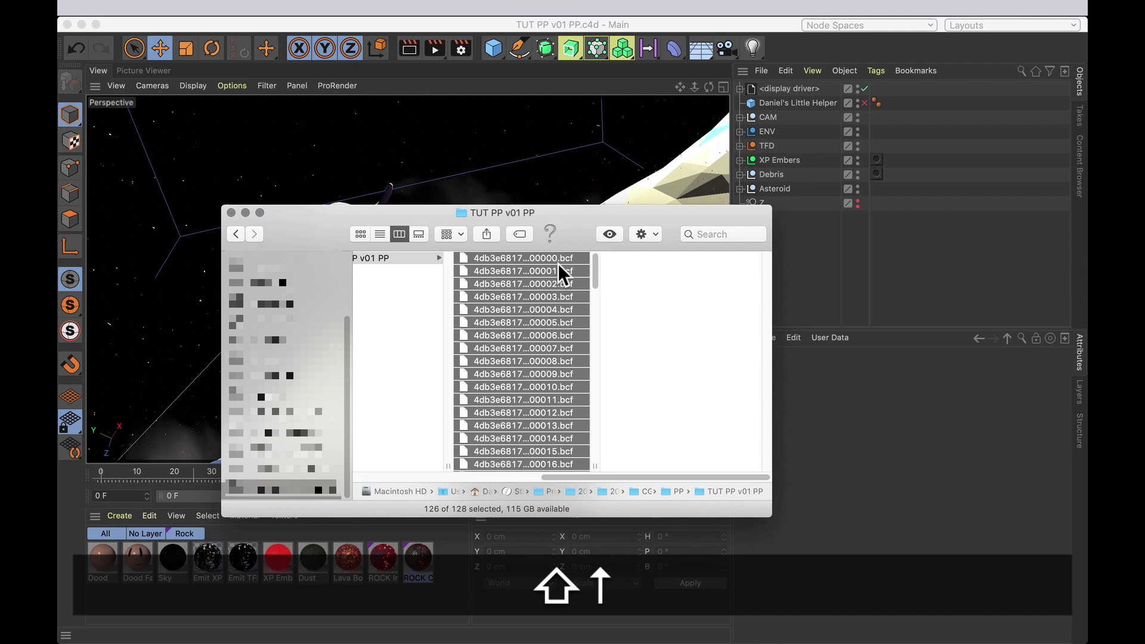
key("super")
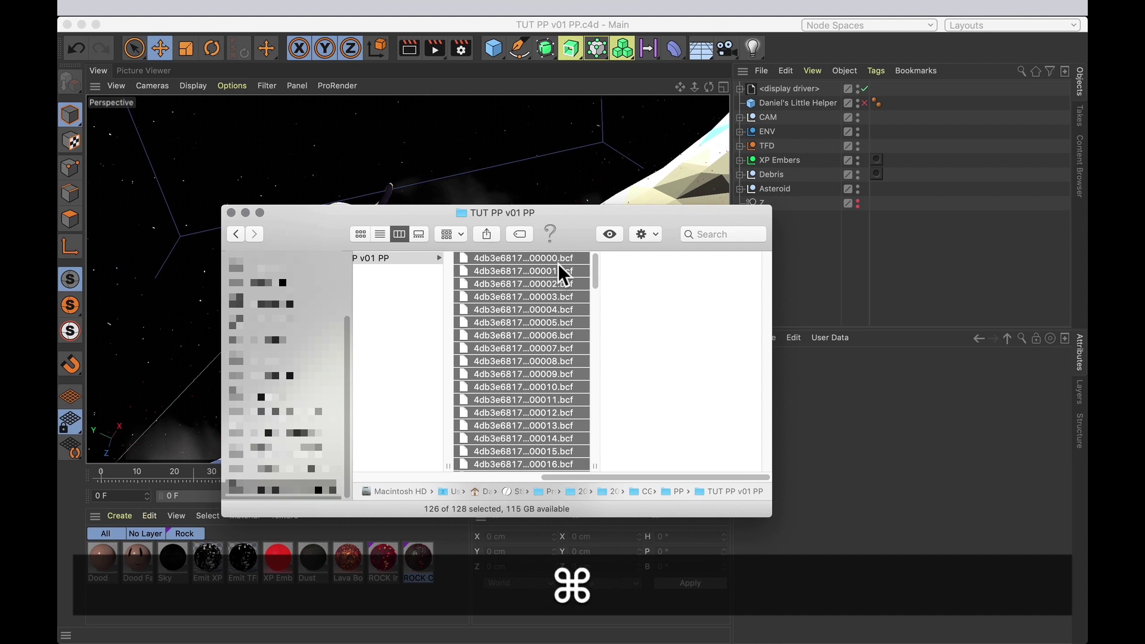
key("super+BackSpace")
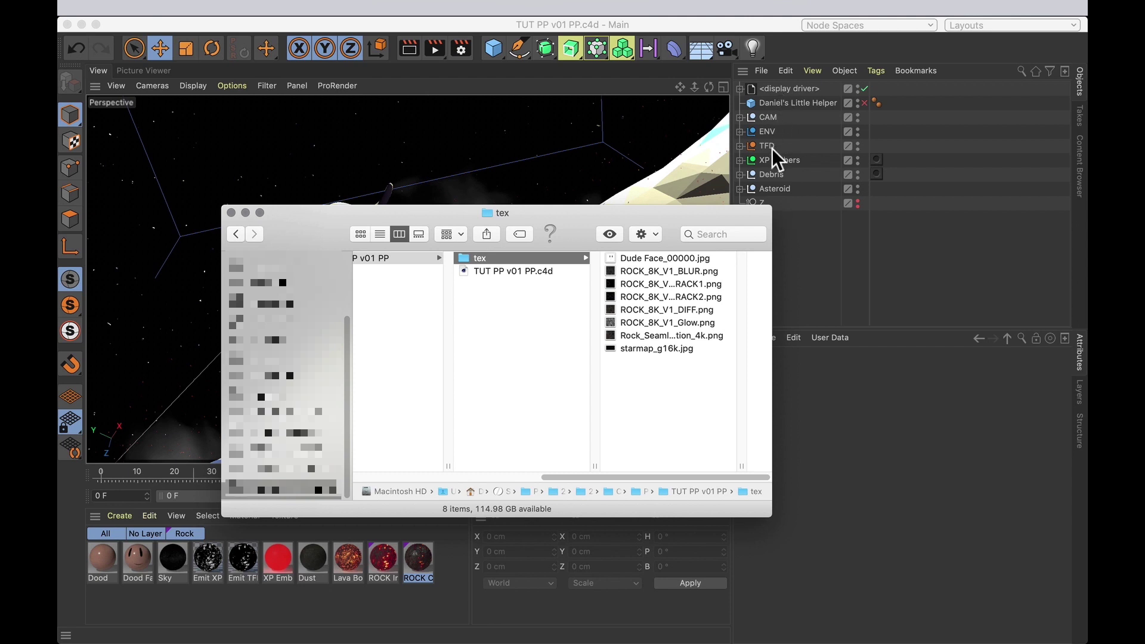
Step: Copy the smoke cache folder from CACHES and paste it into TUT PP v01 PP
key("Left")
key("Left")
key("Up")
key("Right")
key("super+c")
key("Left")
key("Down")
key("Right")
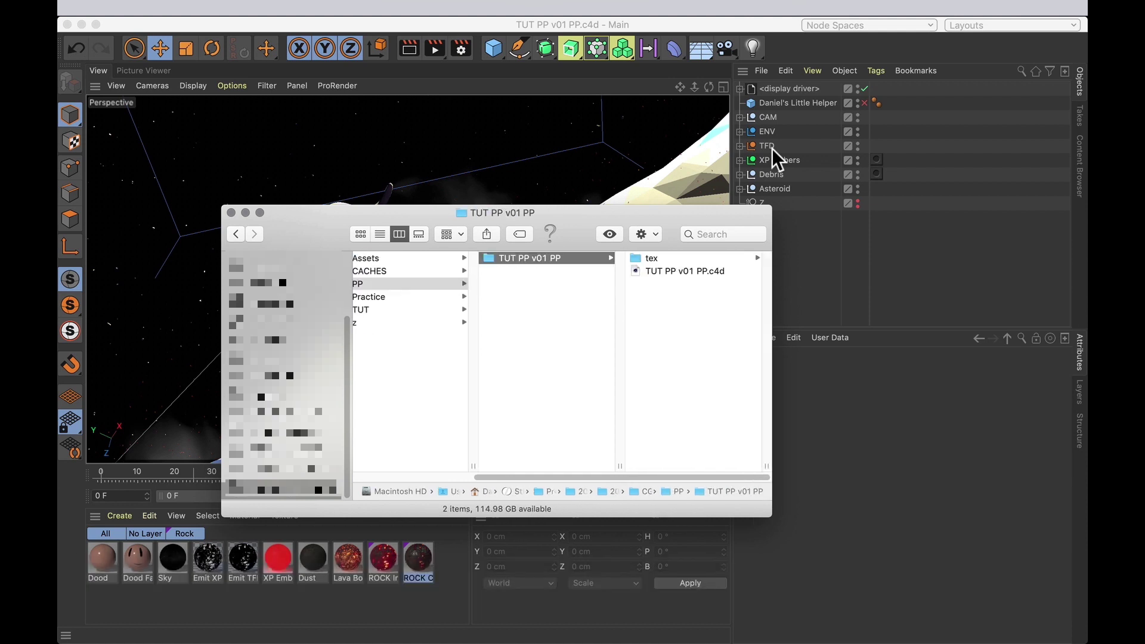
key("super+v")
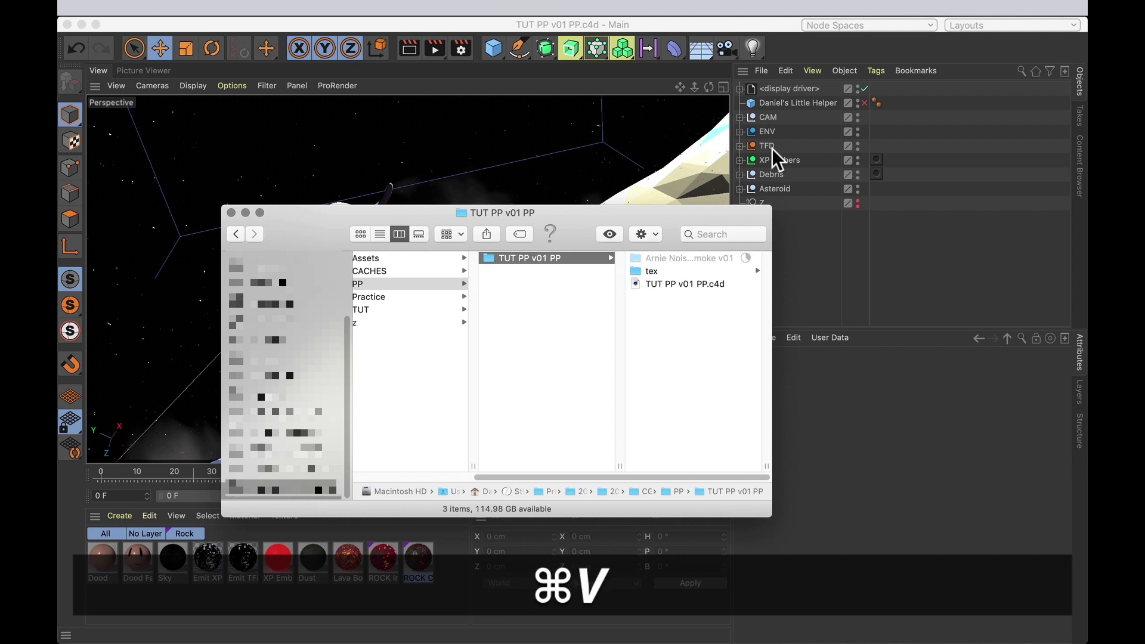
Step: Set the simulation cache path of TFD Freeze and TFD Smoke to './' and pick the smoke cache
left_click(817, 247)
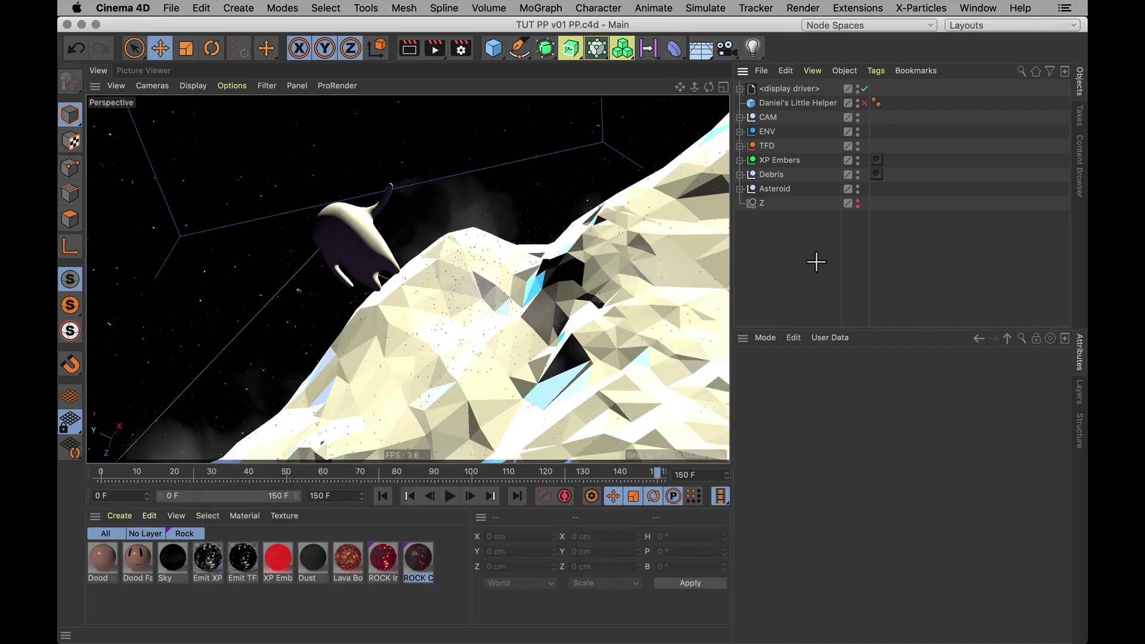
left_click(739, 146)
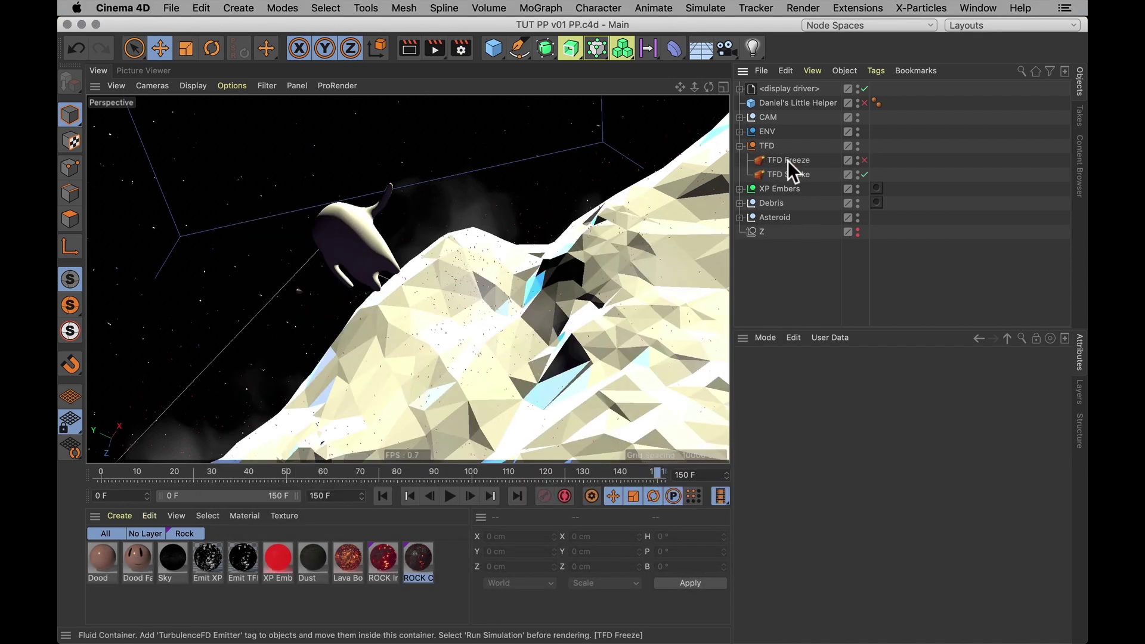
left_click_drag(828, 159, 771, 186)
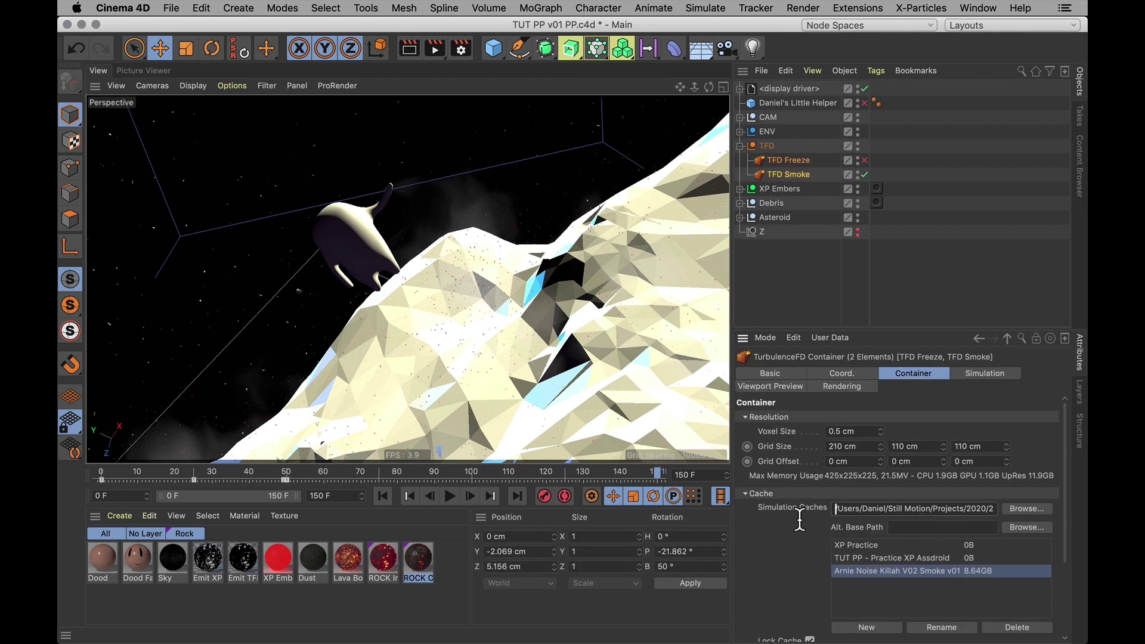
left_click(837, 508)
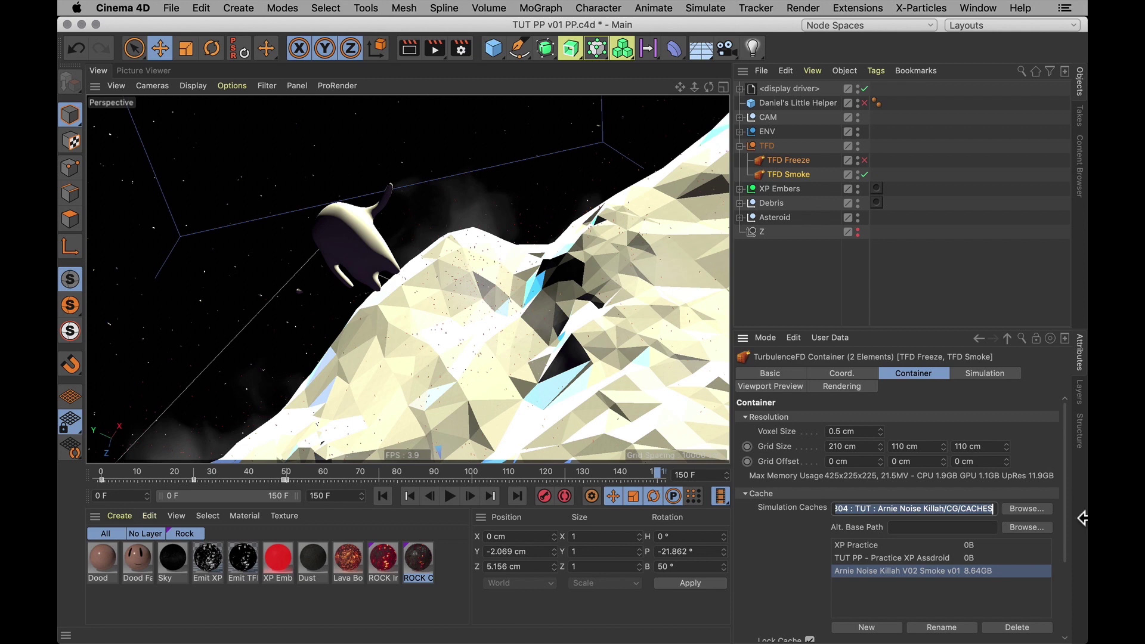
key("super+BackSpace")
type("/")
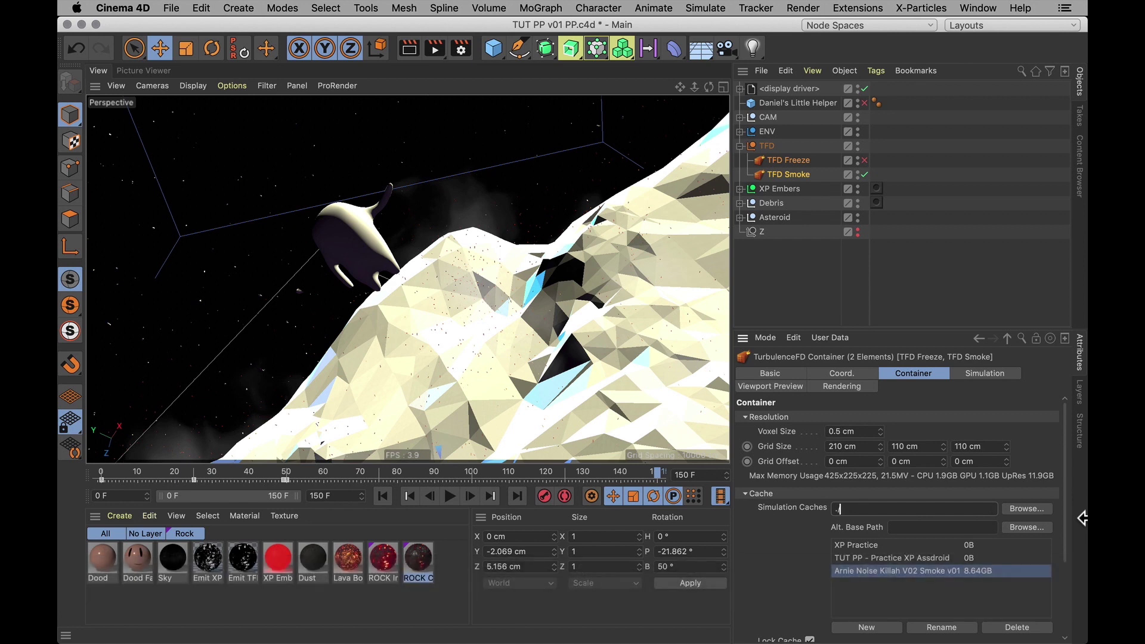
key("Return")
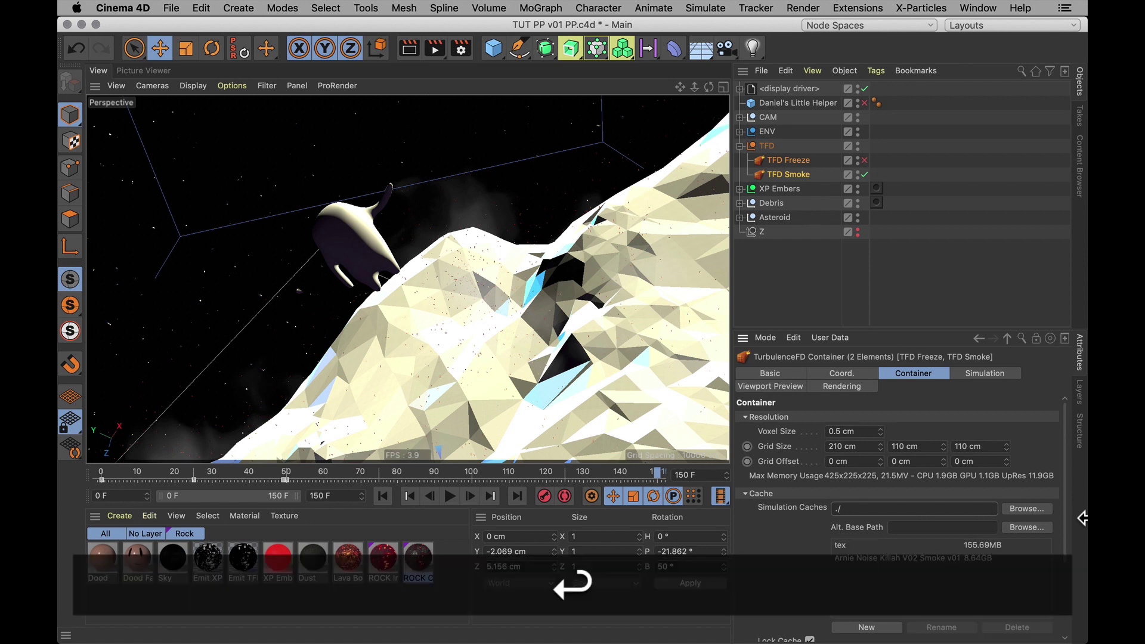
left_click(886, 557)
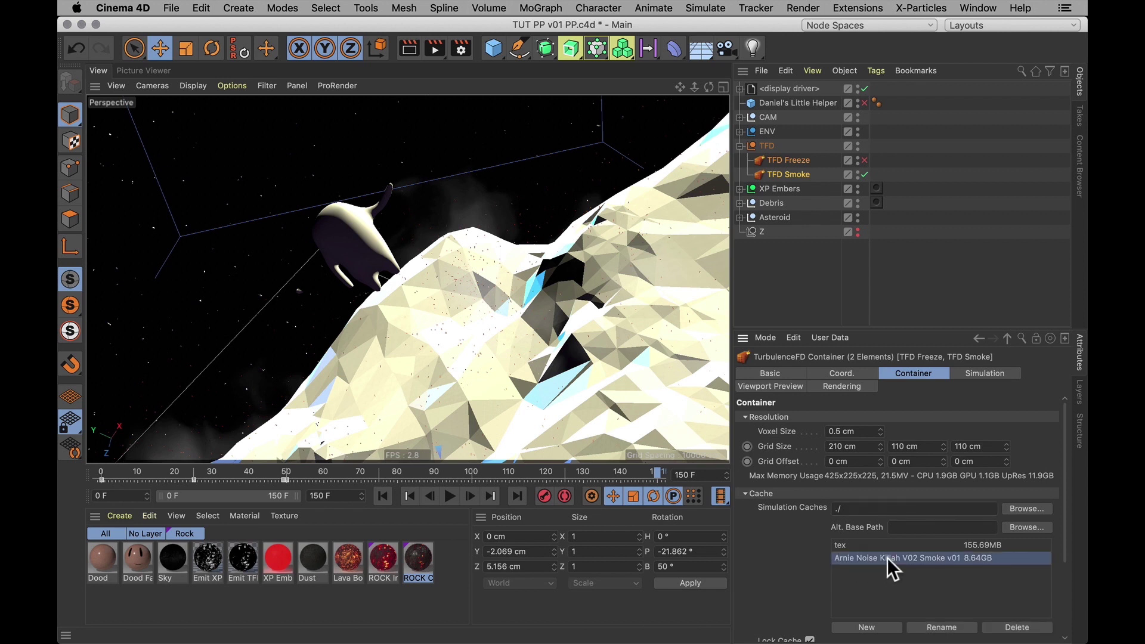
Step: Collapse TFD and expand XP Embers to show the xpCache settings
left_click(993, 167)
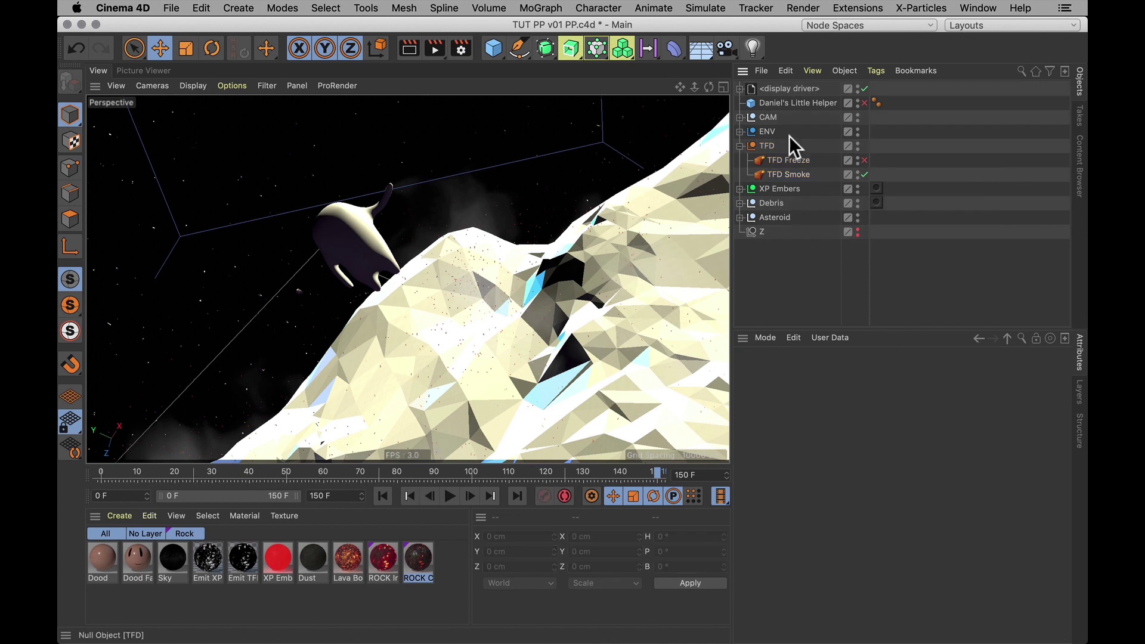
left_click(739, 146)
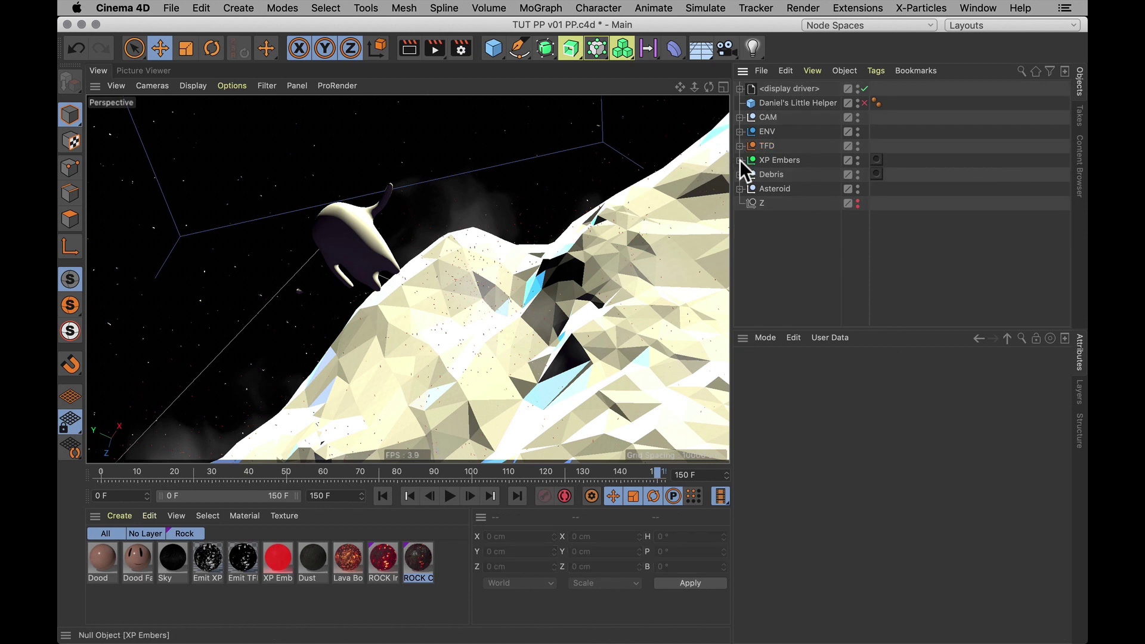
left_click(739, 160)
left_click(784, 175)
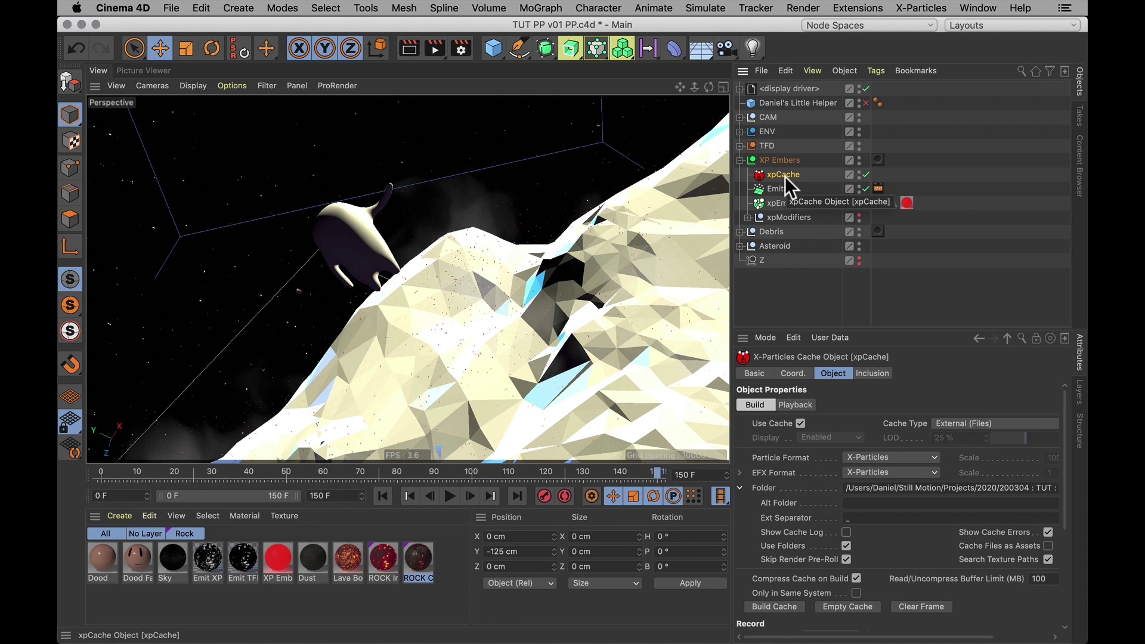
Step: Copy the TUT PP - Practice XP Assdroid cache folder from CACHES into TUT PP v01 PP
key("super+Tab")
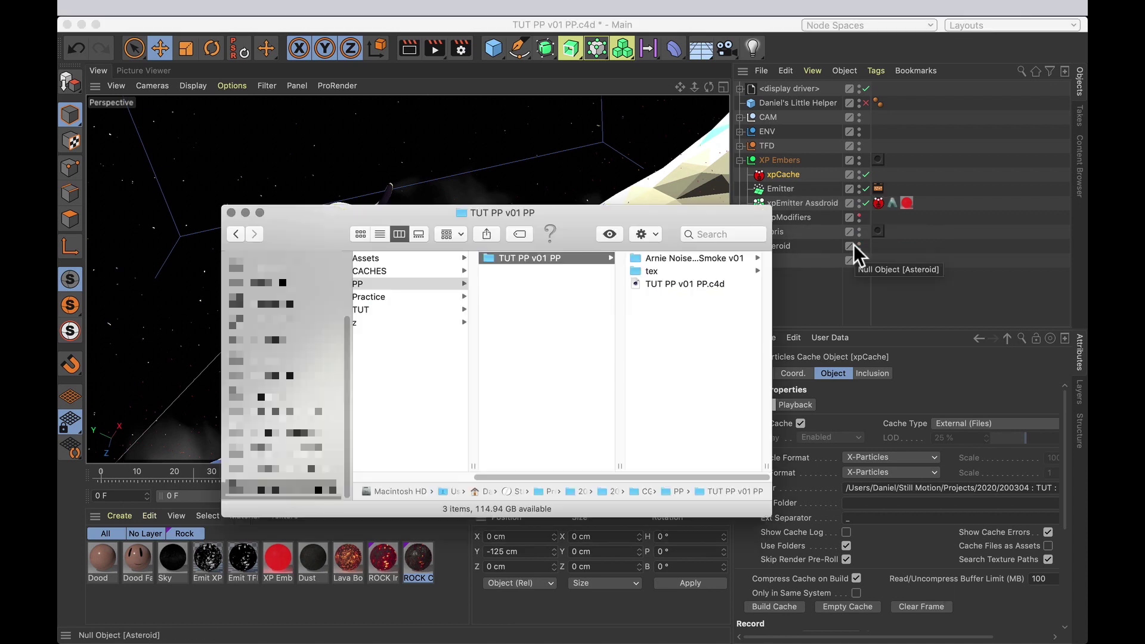
key("Left")
key("Up")
key("Right")
key("Down")
key("super+c")
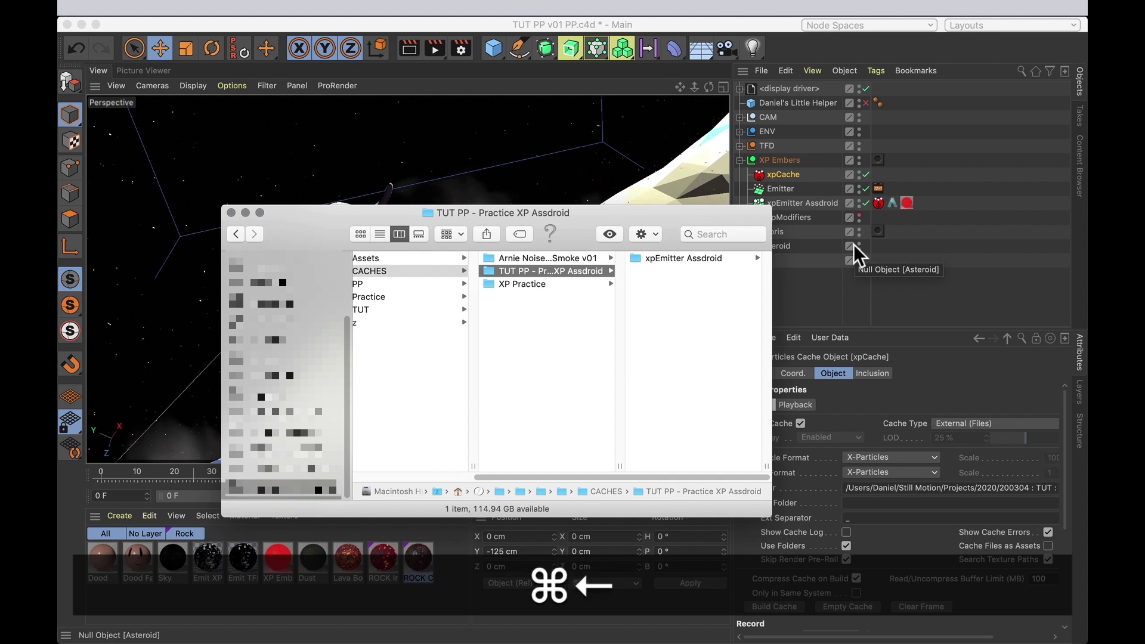
key("super+Left")
key("Right")
key("super+v")
Step: Trim xpCache's cache path to the relative 'TUT PP - Practice XP Assdroid'
left_click(979, 256)
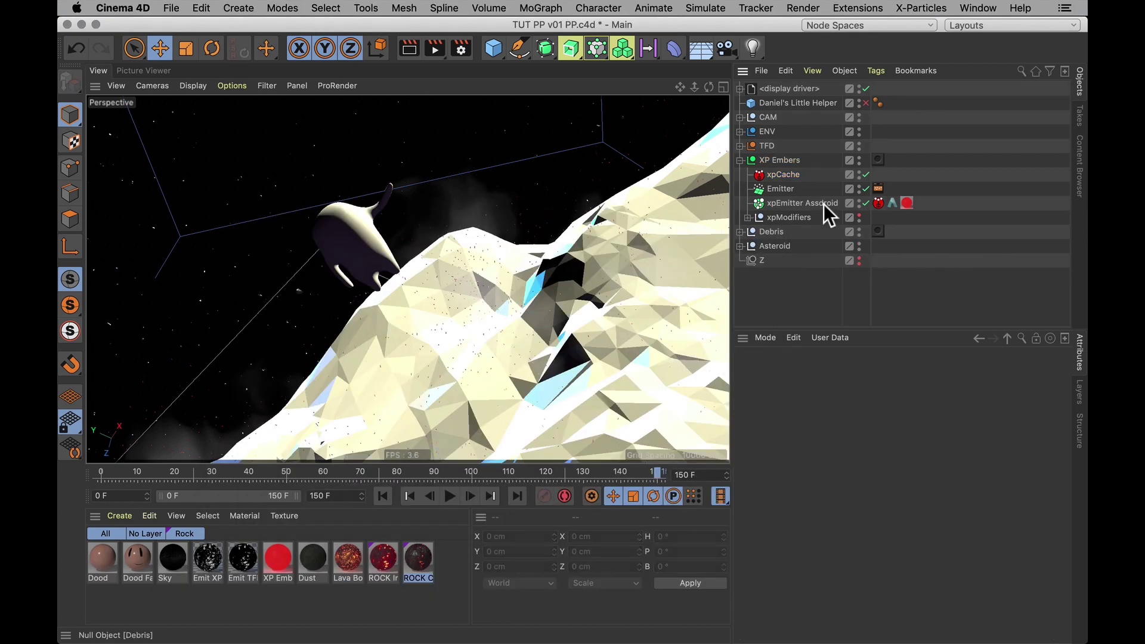
left_click(779, 175)
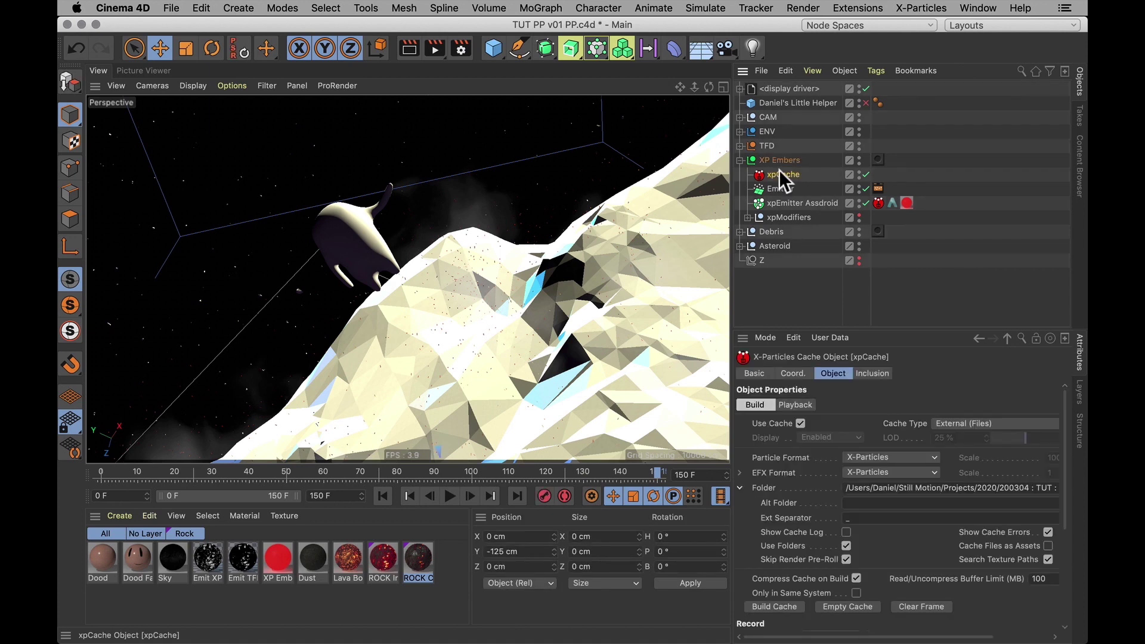
left_click(859, 487)
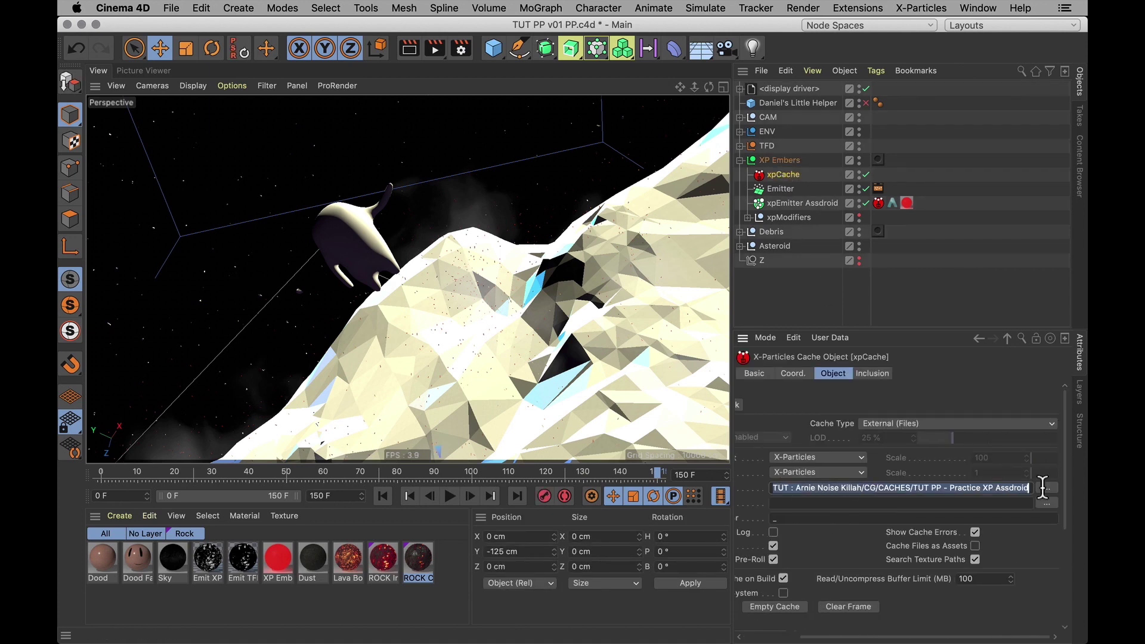
left_click_drag(1042, 487, 912, 494)
key("BackSpace")
key("Left")
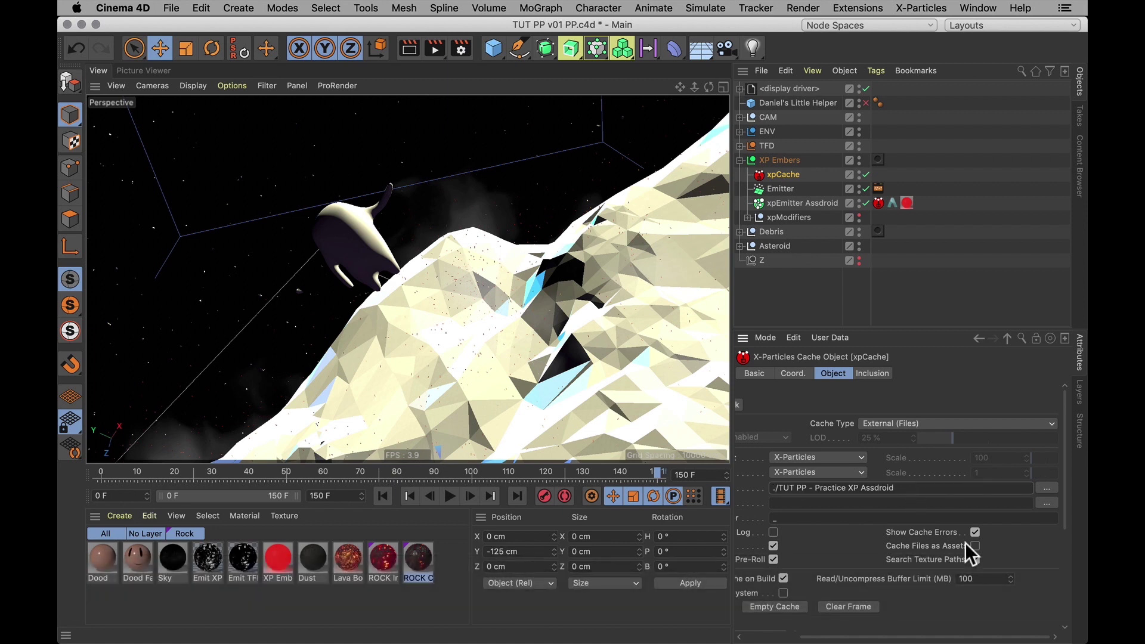
key("BackSpace")
Step: Save the scene and set the render frame range to All Frames (0–150)
left_click(940, 178)
key("super+s")
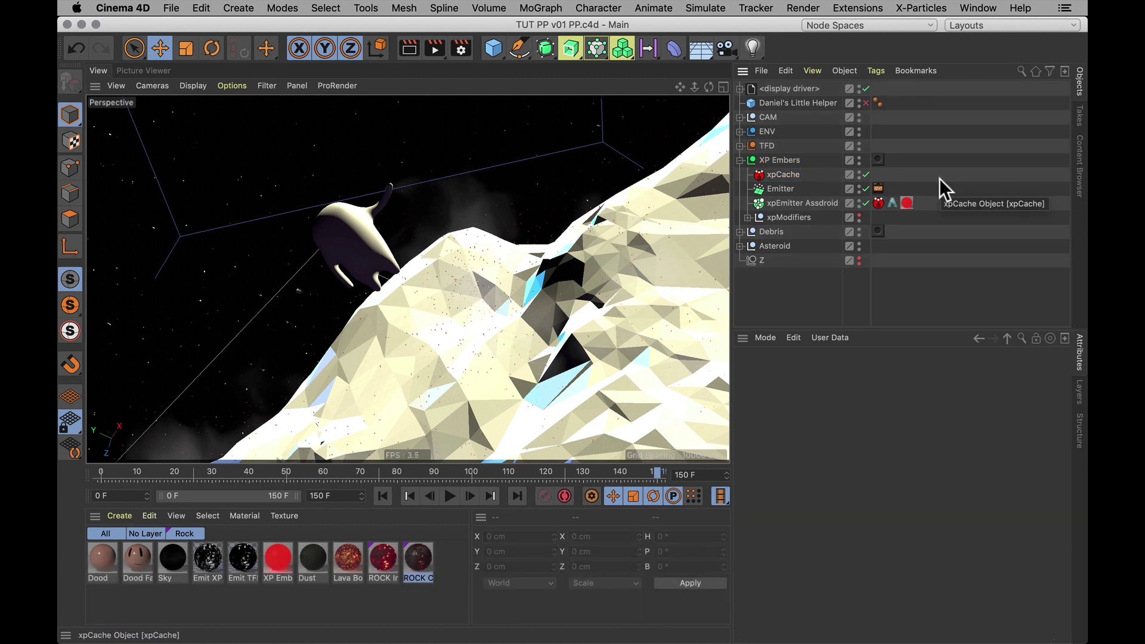
left_click(851, 299)
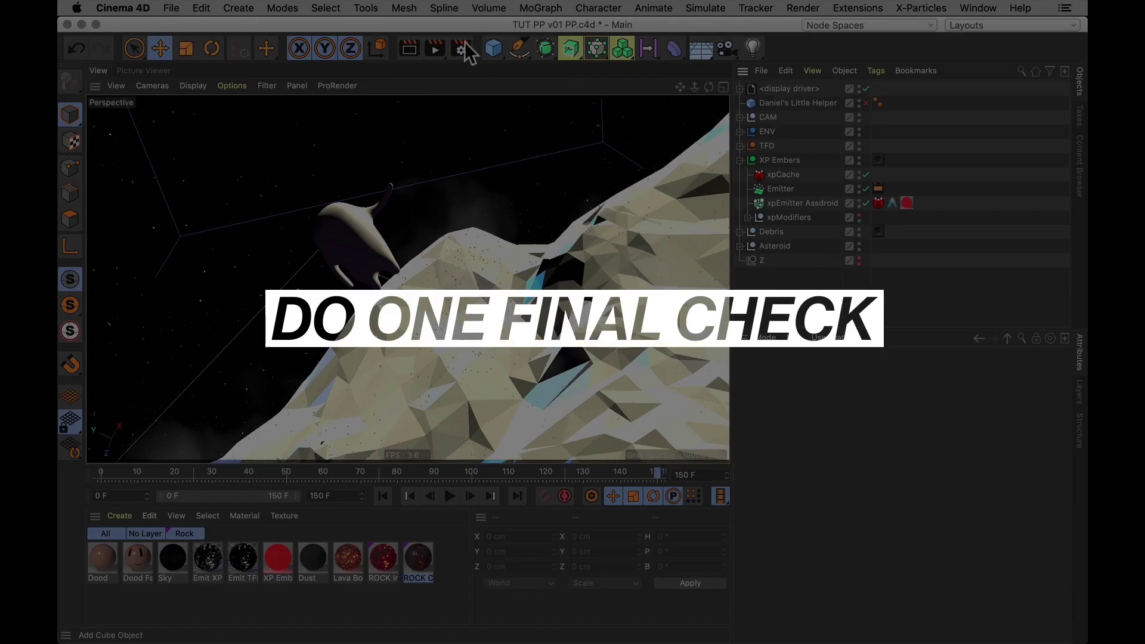
left_click(460, 48)
left_click(503, 91)
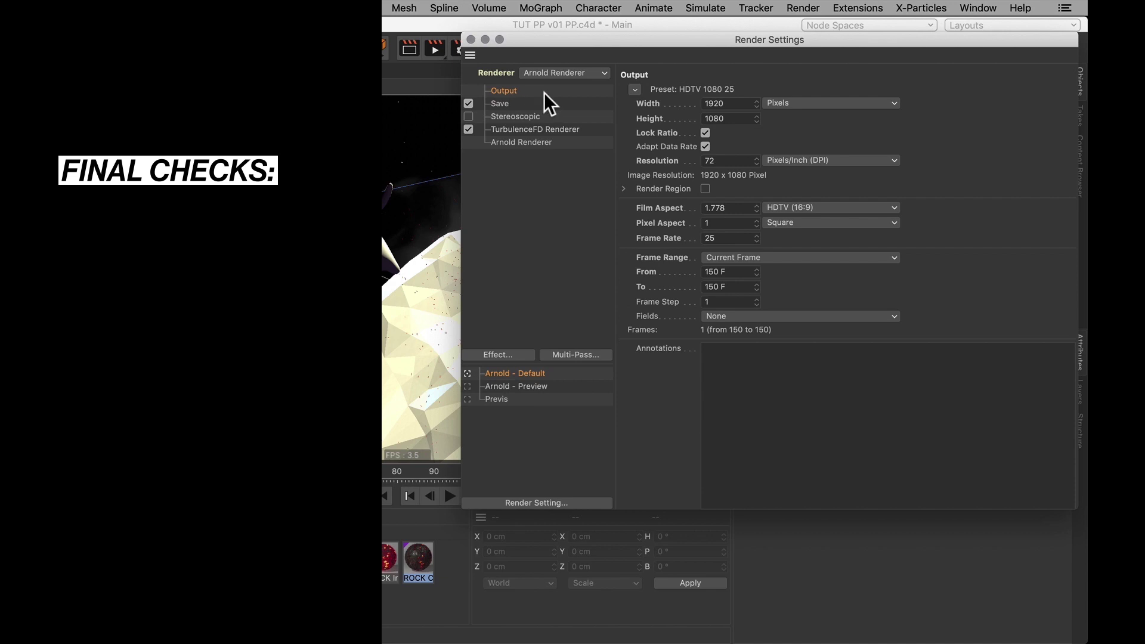
left_click(742, 259)
left_click(754, 297)
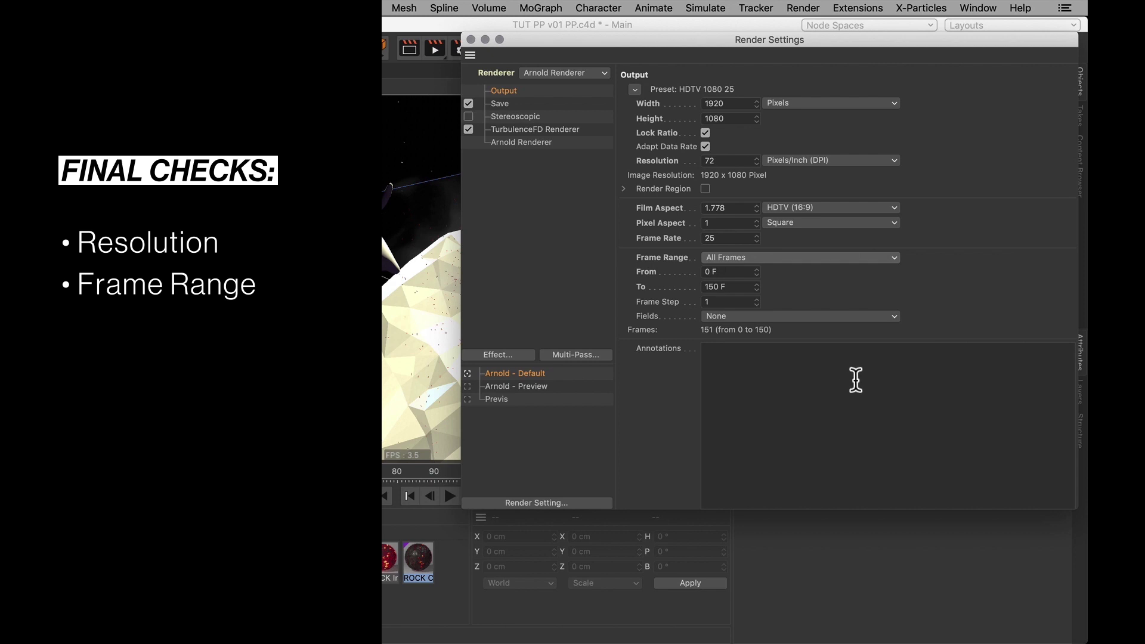
Step: Review the image output path and the Arnold denoiser, diagnostics and AOV settings
left_click(497, 104)
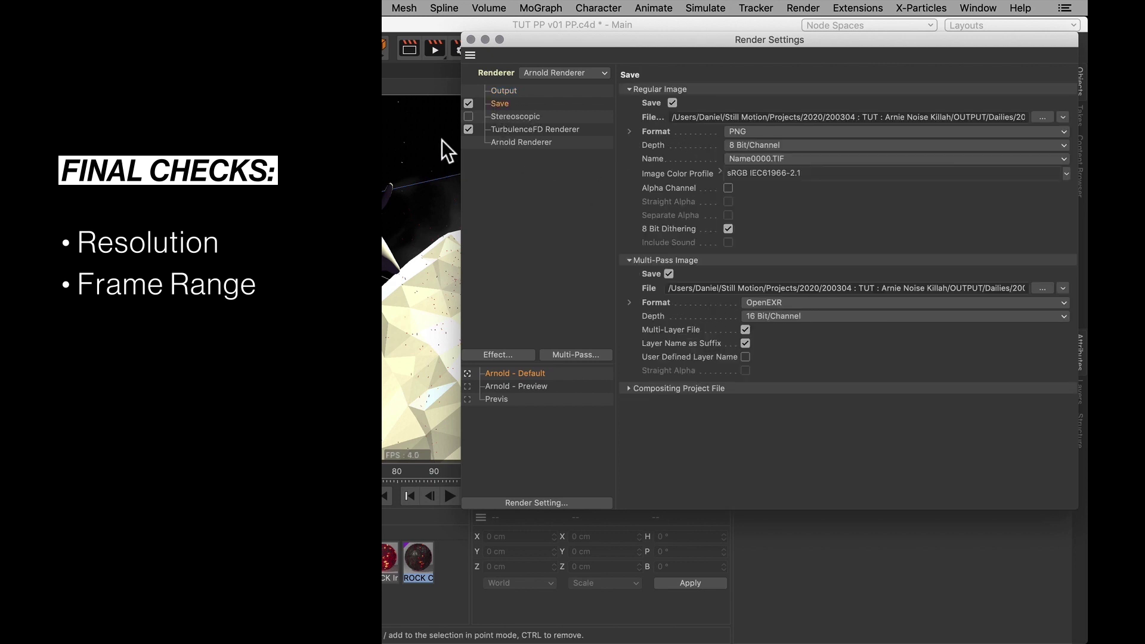
left_click(1026, 116)
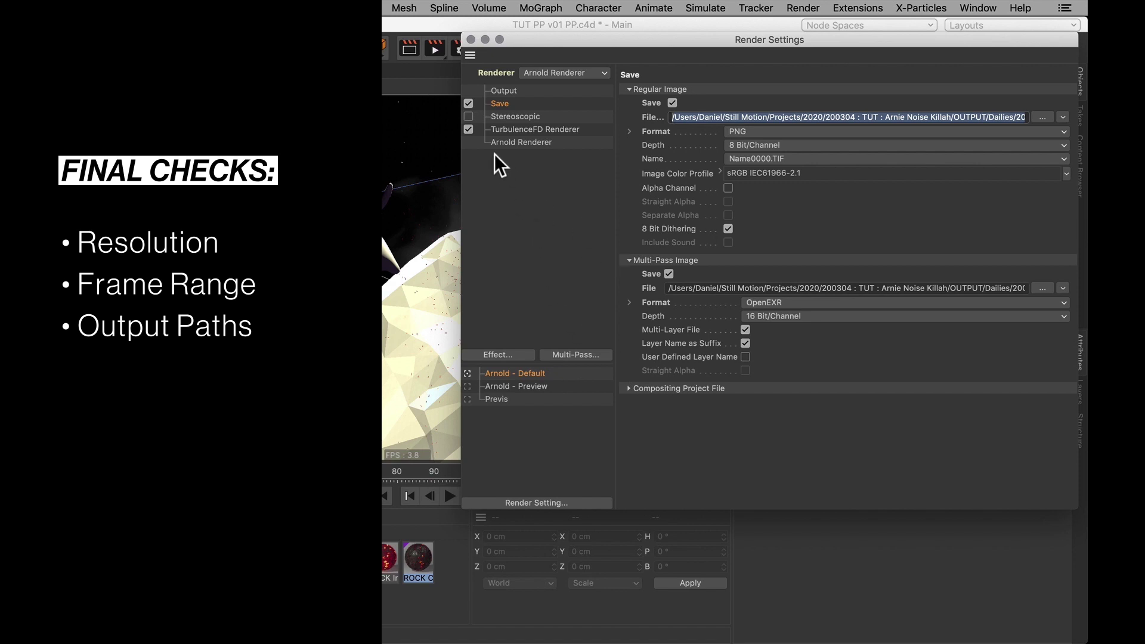
left_click(521, 143)
left_click(793, 90)
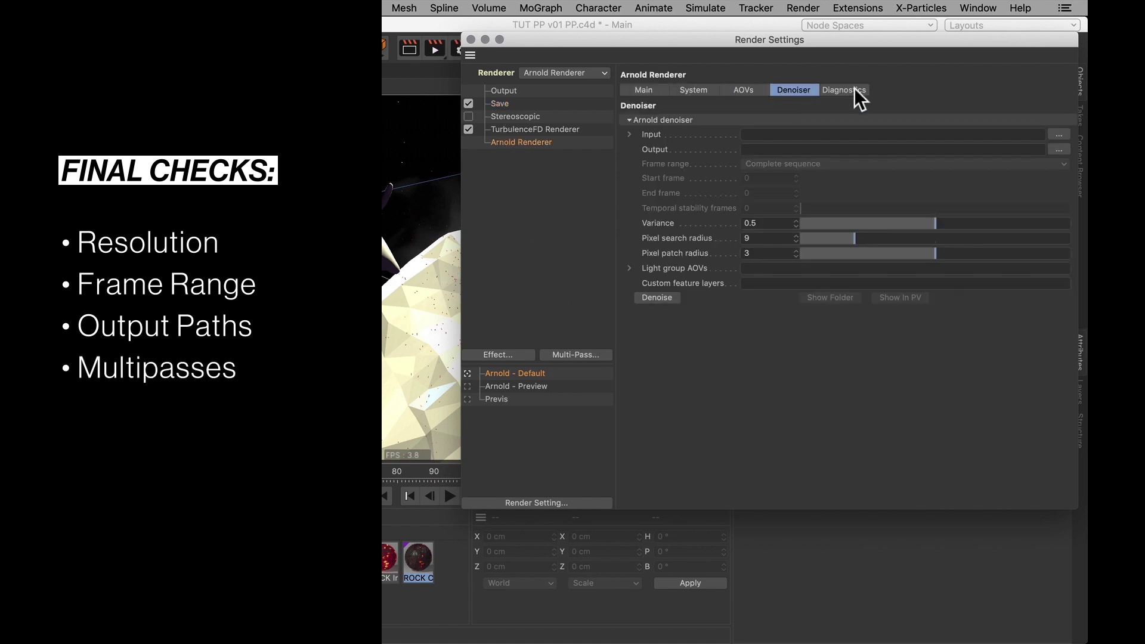
left_click(861, 91)
left_click(744, 90)
Step: Check Spline Cam (Copy) and its spring constraint in CAM, save, and rewind to frame 0
left_click(470, 40)
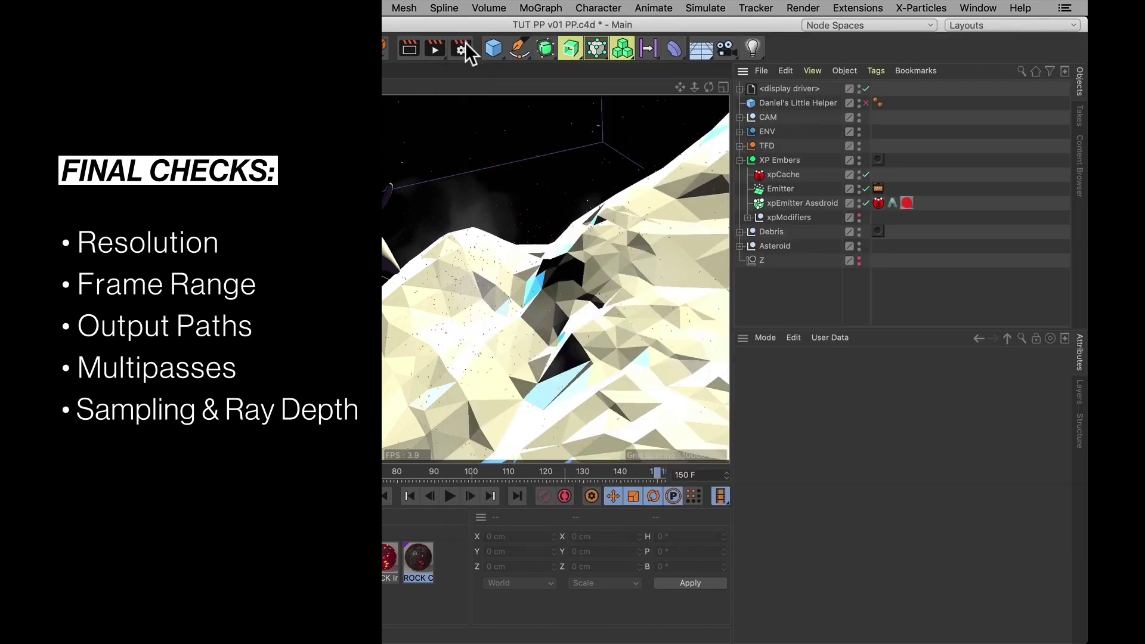
left_click(739, 117)
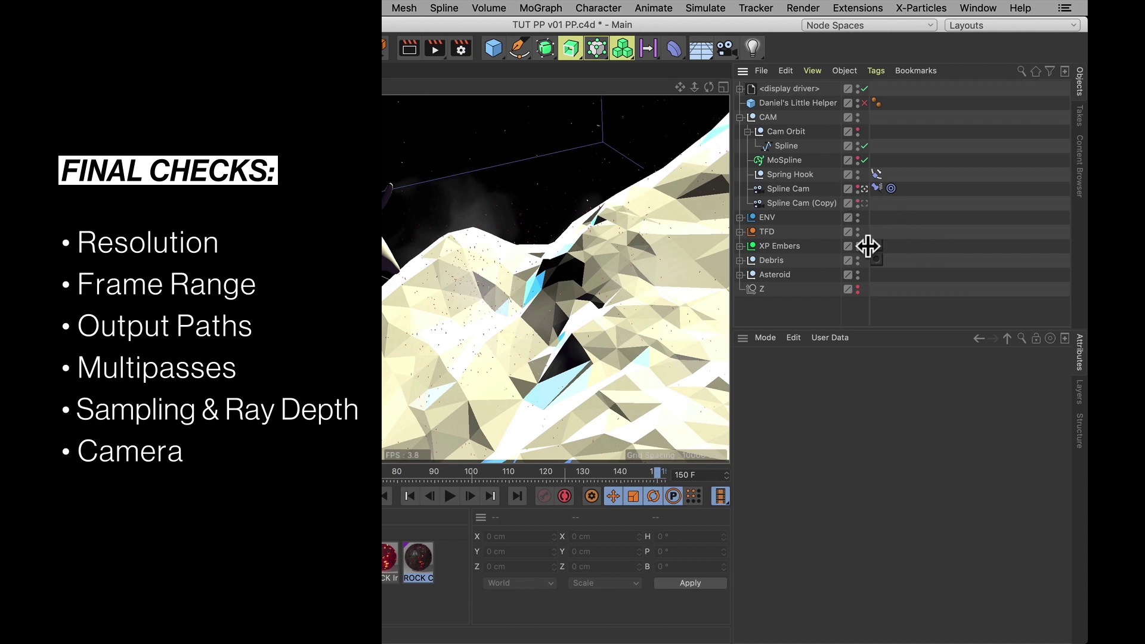
left_click(826, 204)
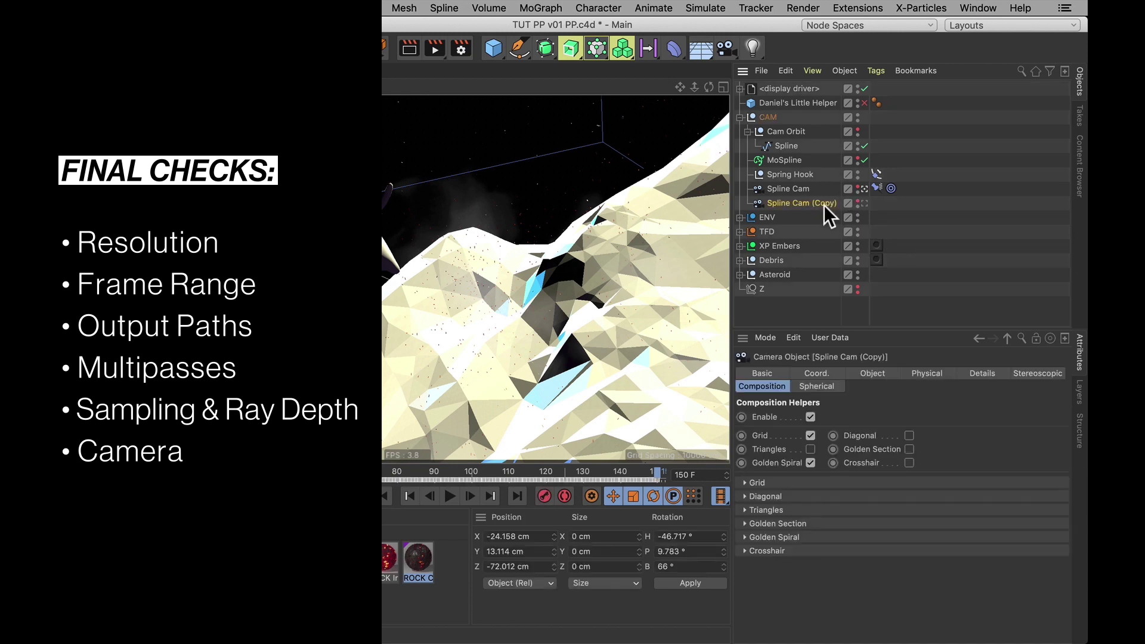
left_click(876, 188)
key("super+s")
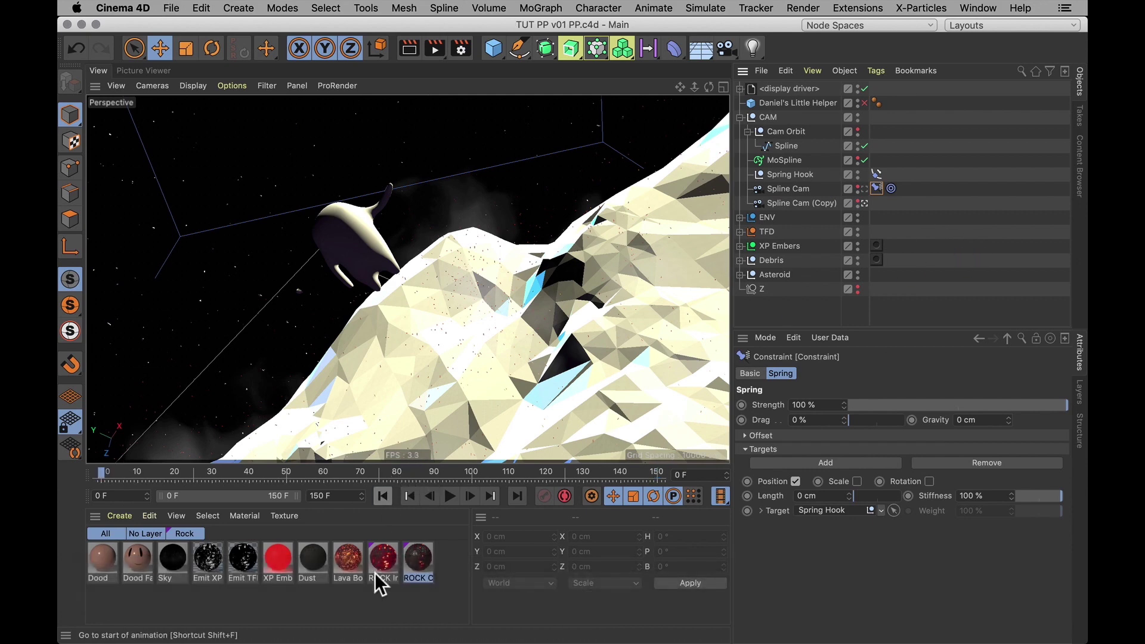
key("shift+f")
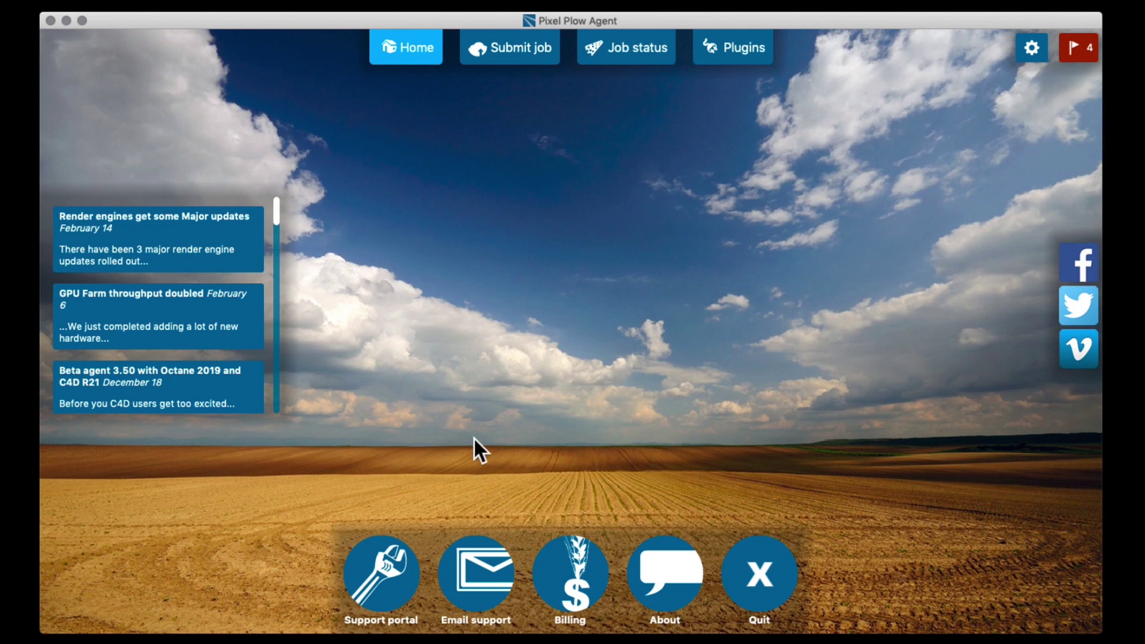
Step: Begin a new Cinema4D R21 render job with TUT PP v01 PP.c4d as the scene file
left_click(514, 47)
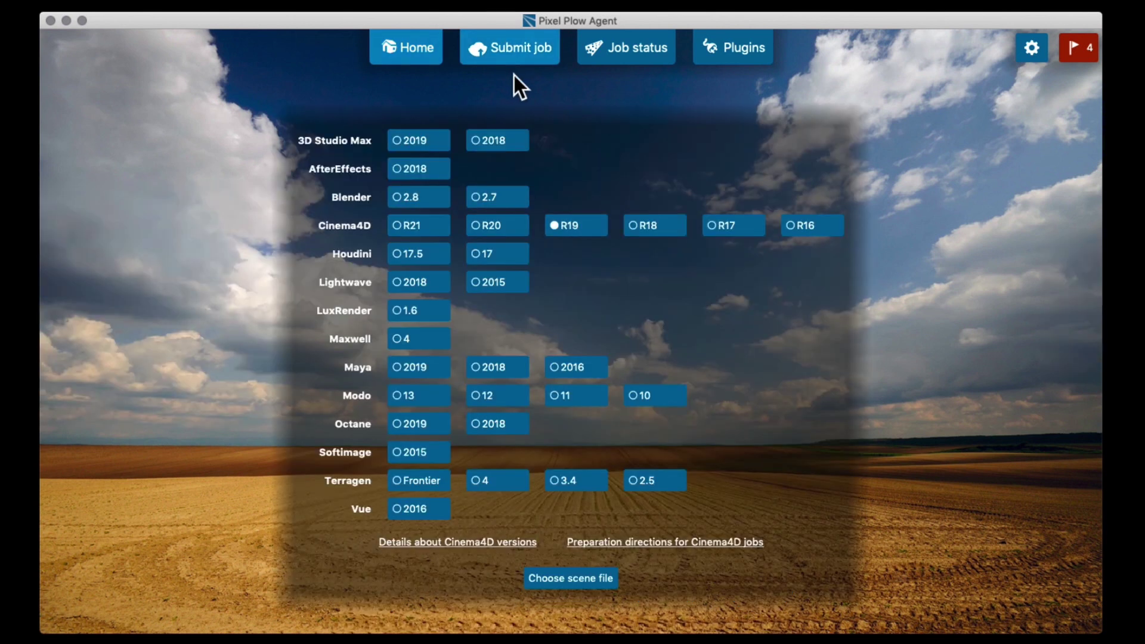
left_click(414, 226)
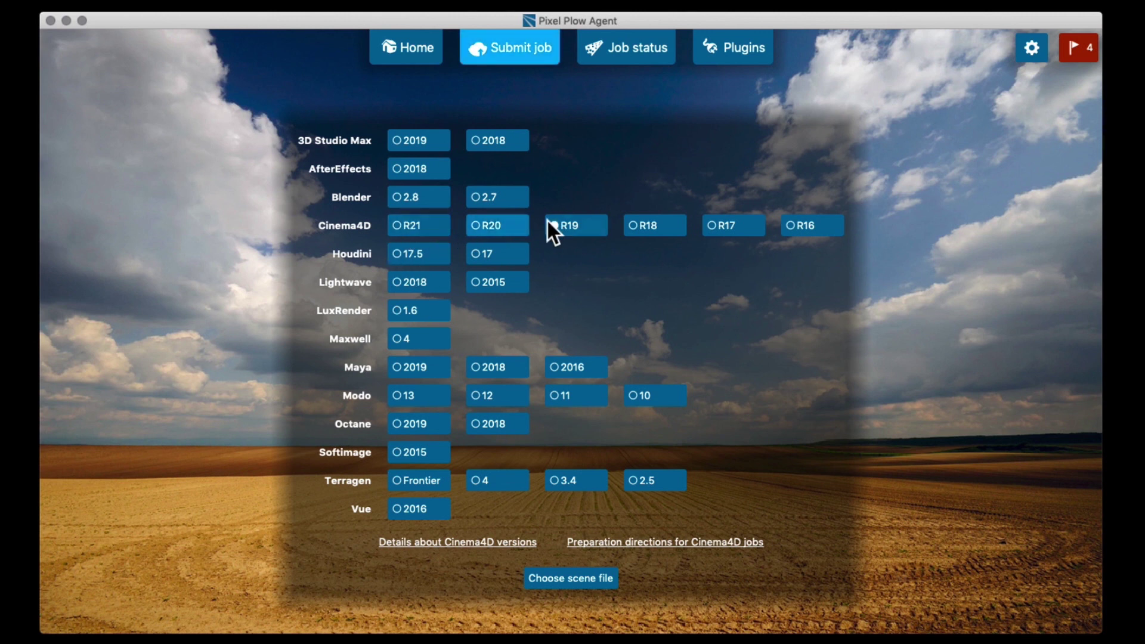
left_click(558, 580)
key("Down")
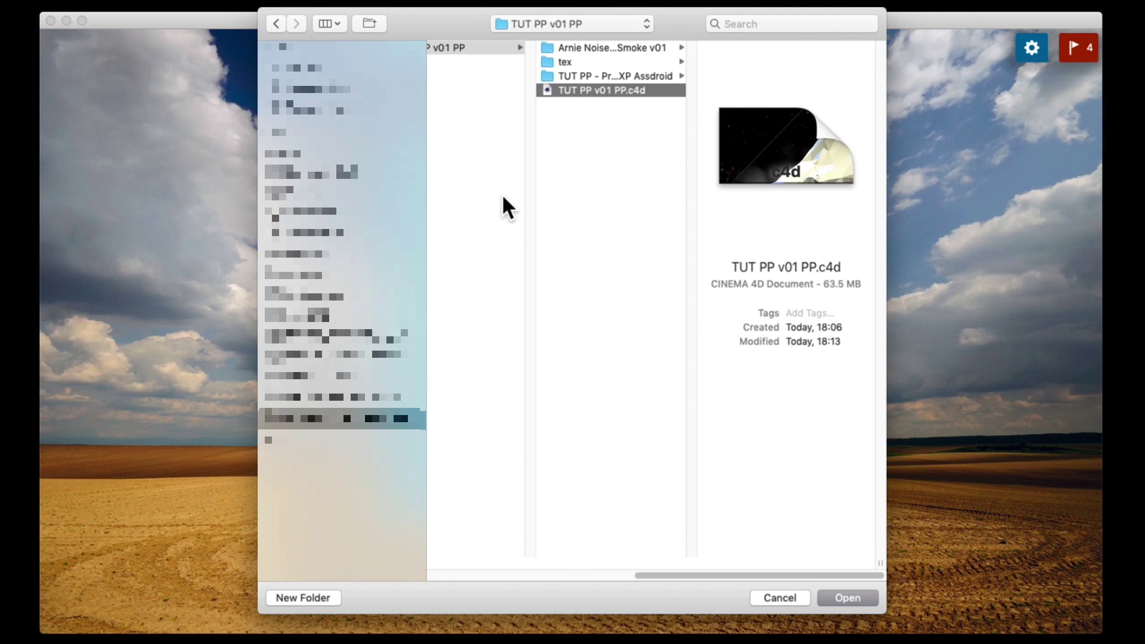
key("Return")
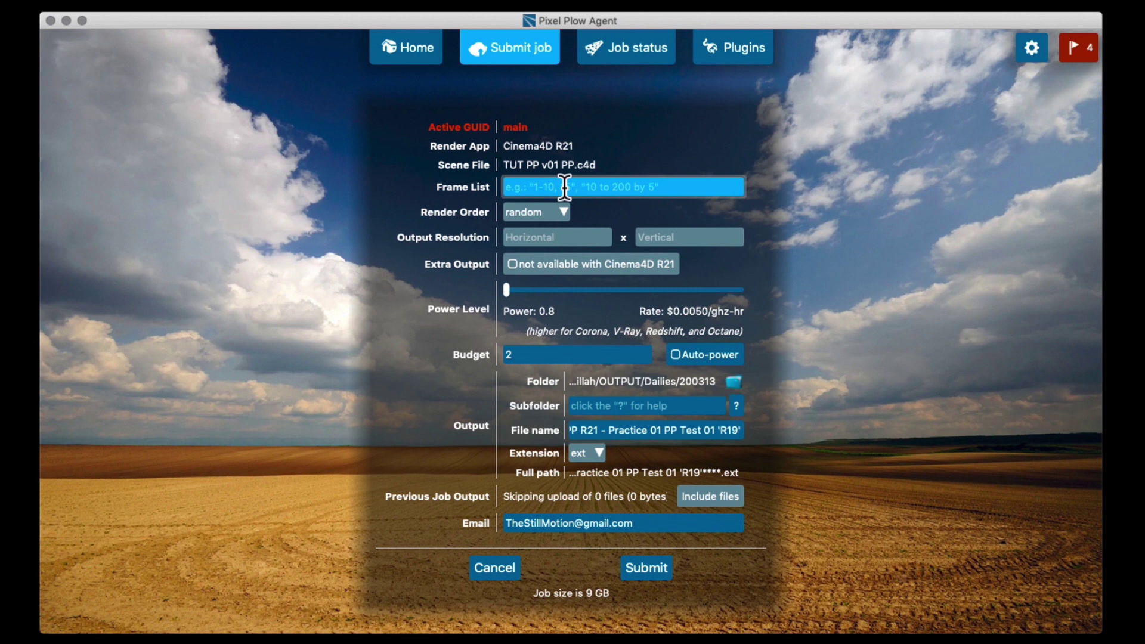
Step: Set frames 0-150, power level 10.0, and budget 5 with auto-power enabled
type("0-150")
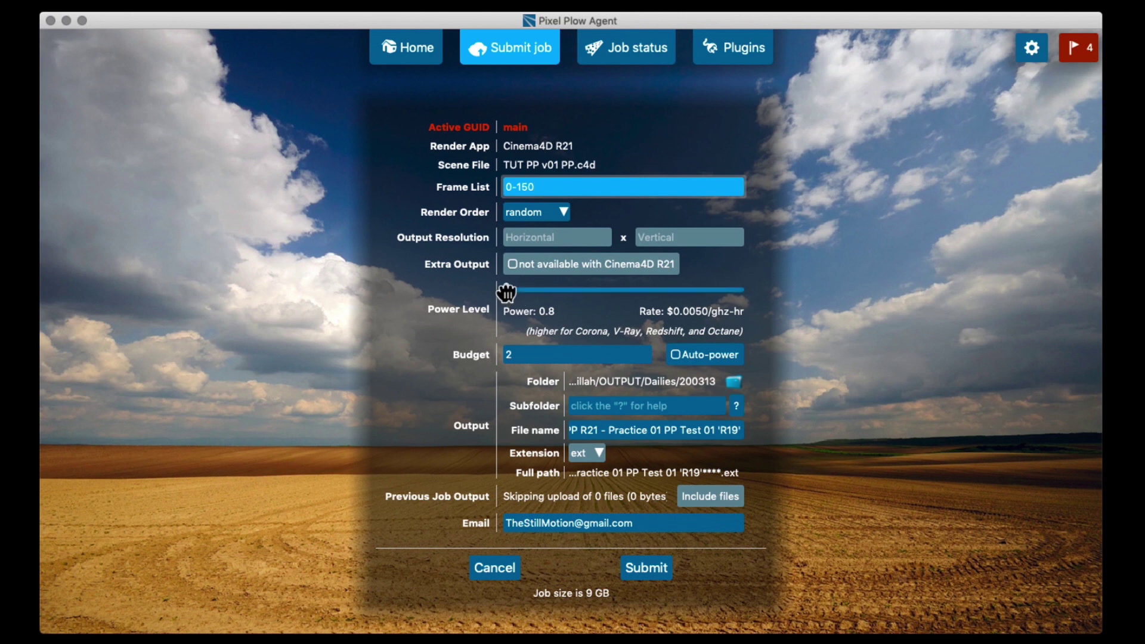
left_click_drag(506, 288, 794, 289)
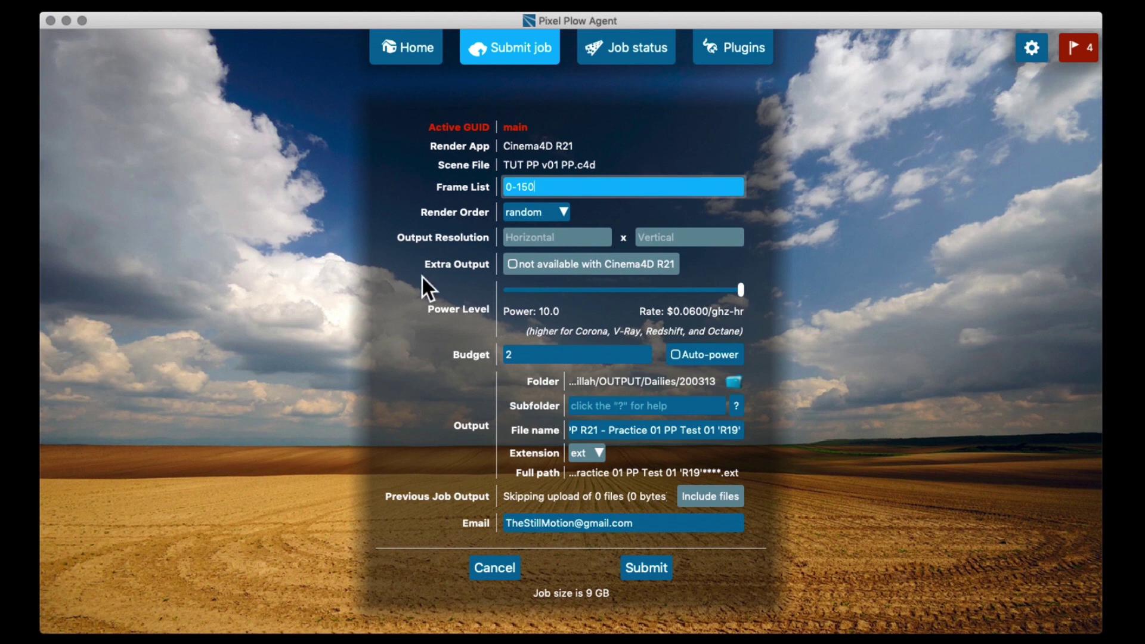
left_click(539, 348)
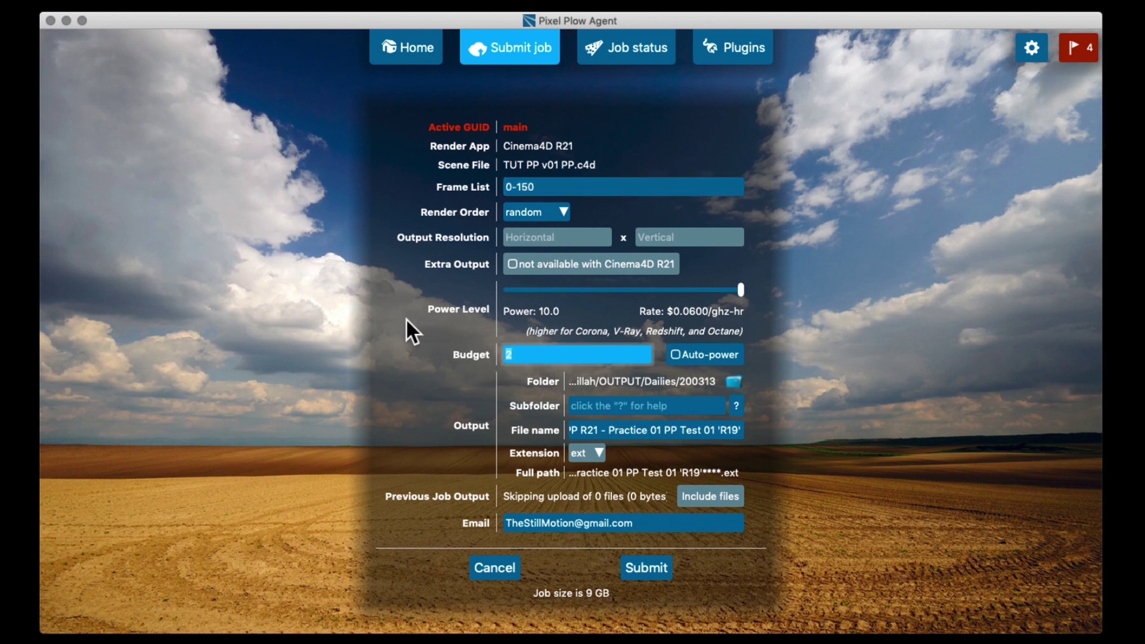
type("5")
left_click(703, 352)
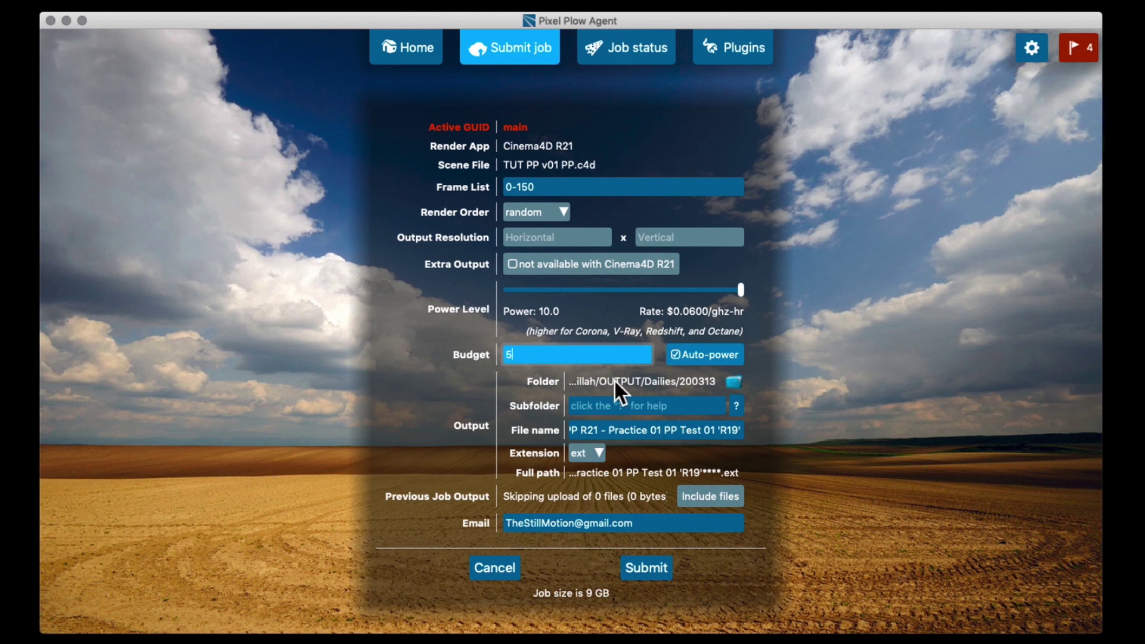
Step: Set the output folder to Dailies/2003014 PP, shorten the output file name, and submit the job
left_click(734, 381)
key("Return")
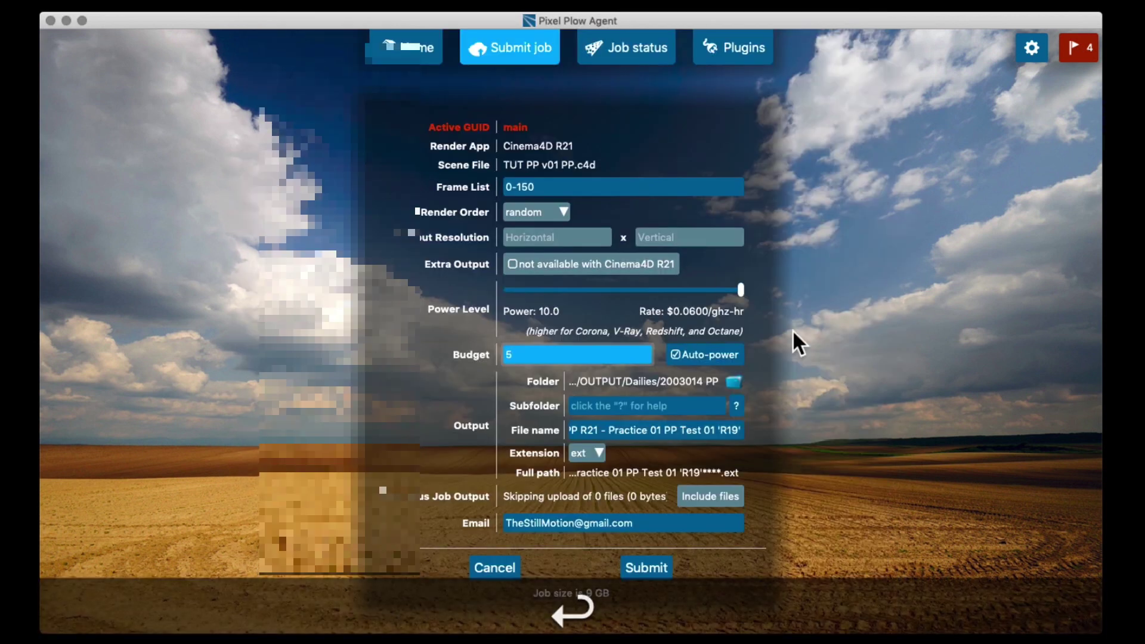
left_click(603, 430)
key("BackSpace")
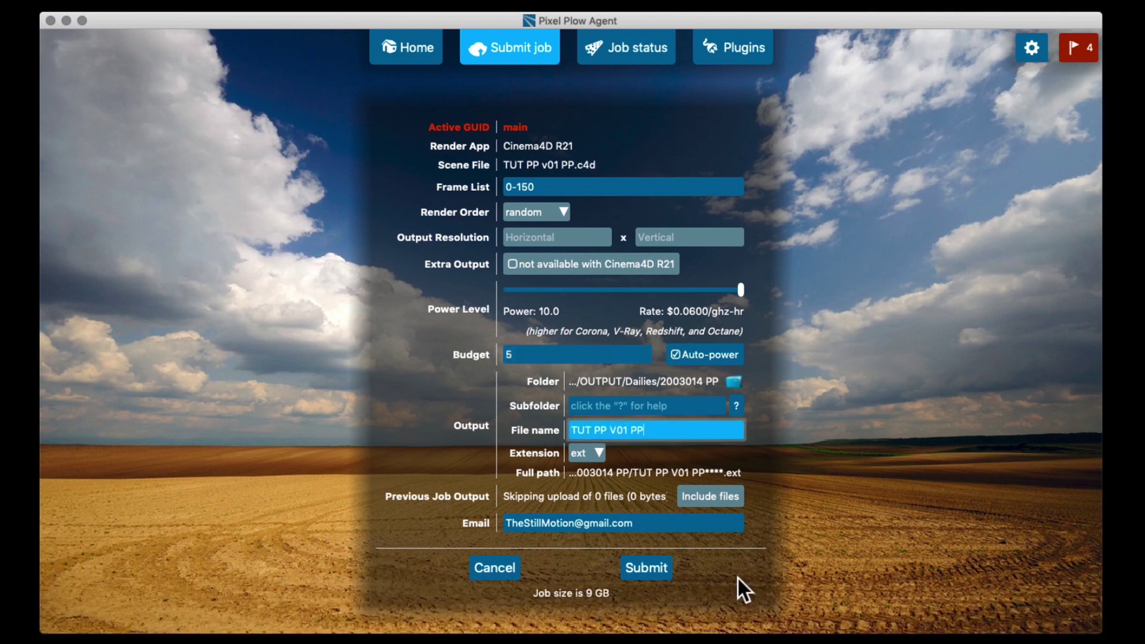
left_click(667, 567)
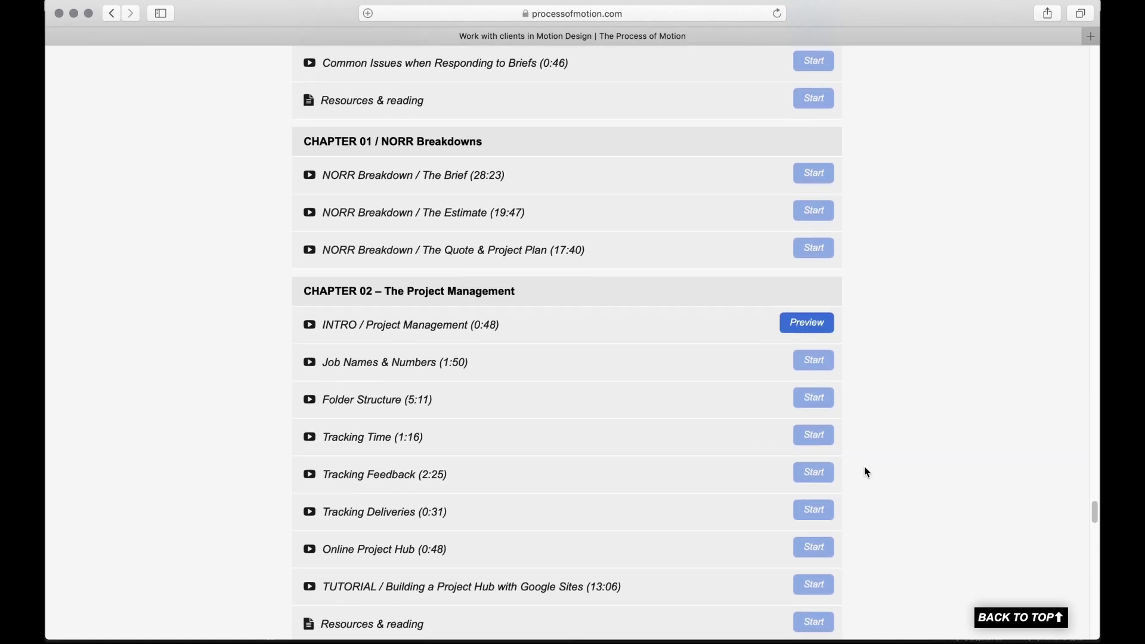
scroll(866, 472, "down", 12)
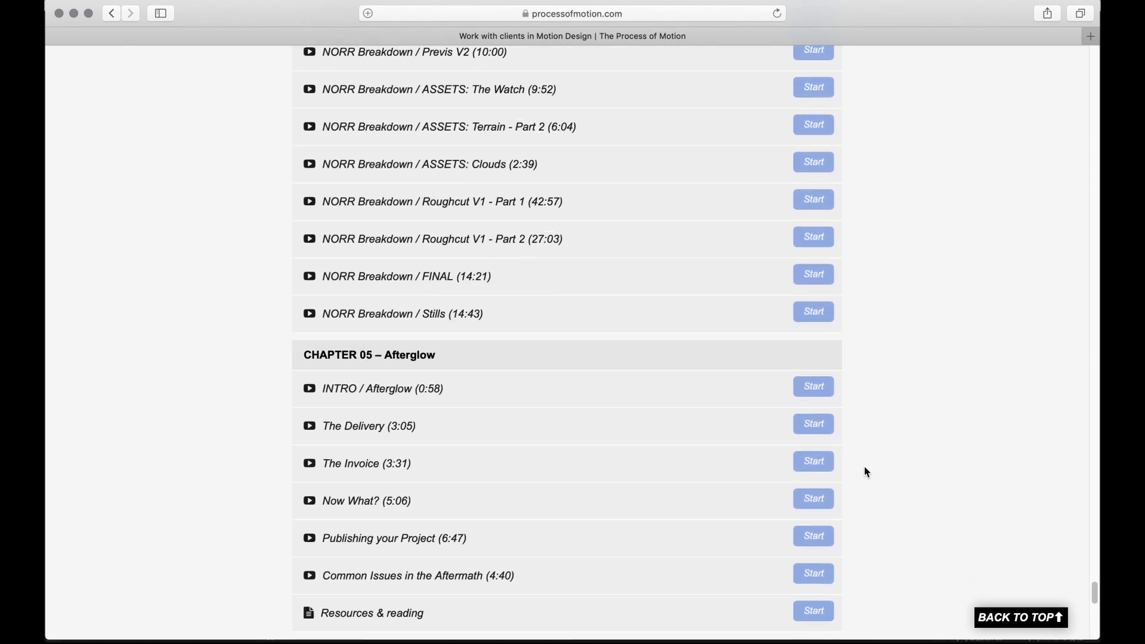